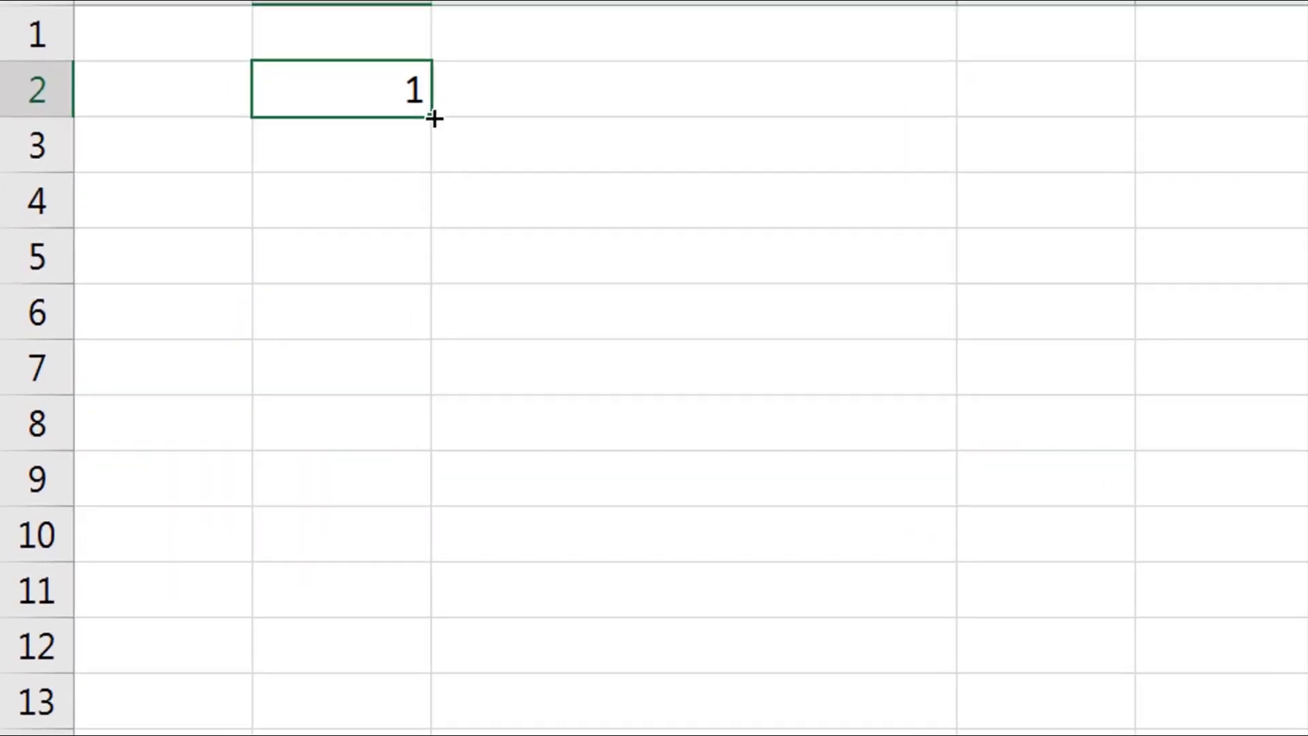
Open calculate-gpa.xlsx showing the empty Fall 19, Winter 20 and Spring 20 course tables
left_click_drag(434, 118, 434, 452)
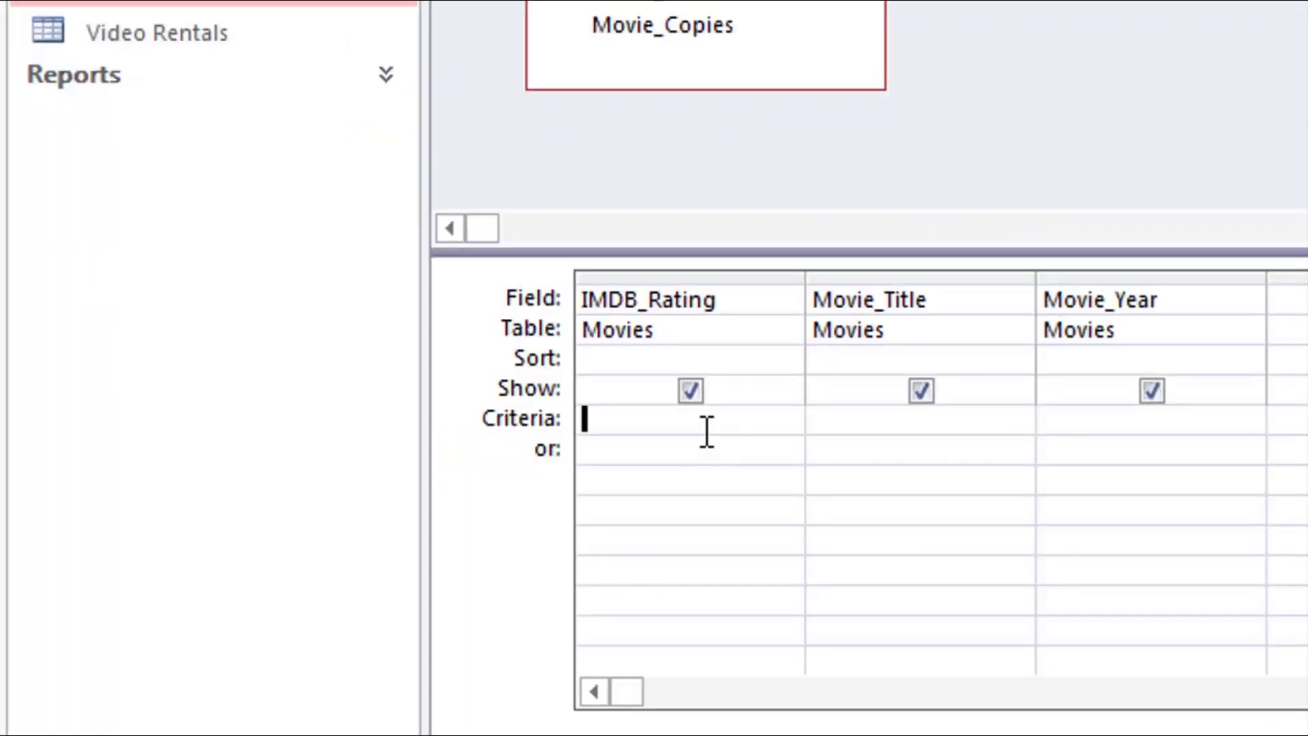
type(">8.3")
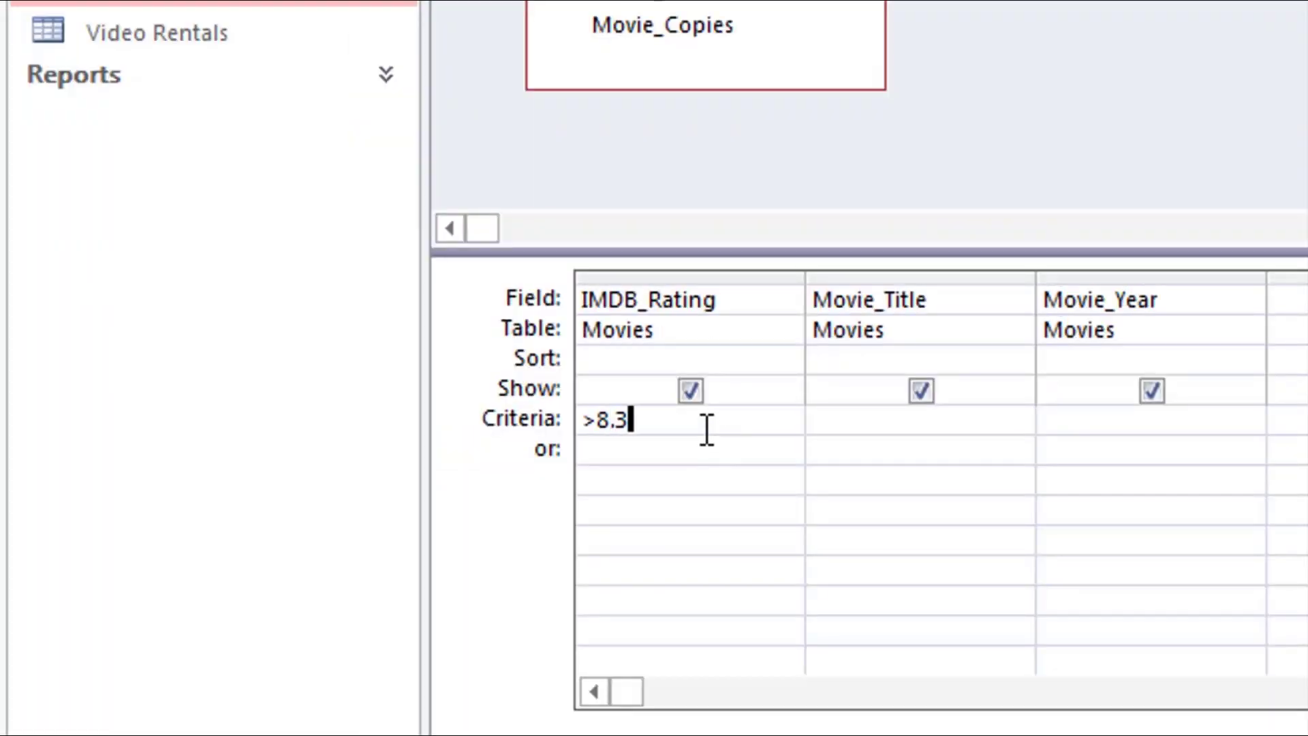
left_click(1105, 421)
type("20")
left_click(131, 190)
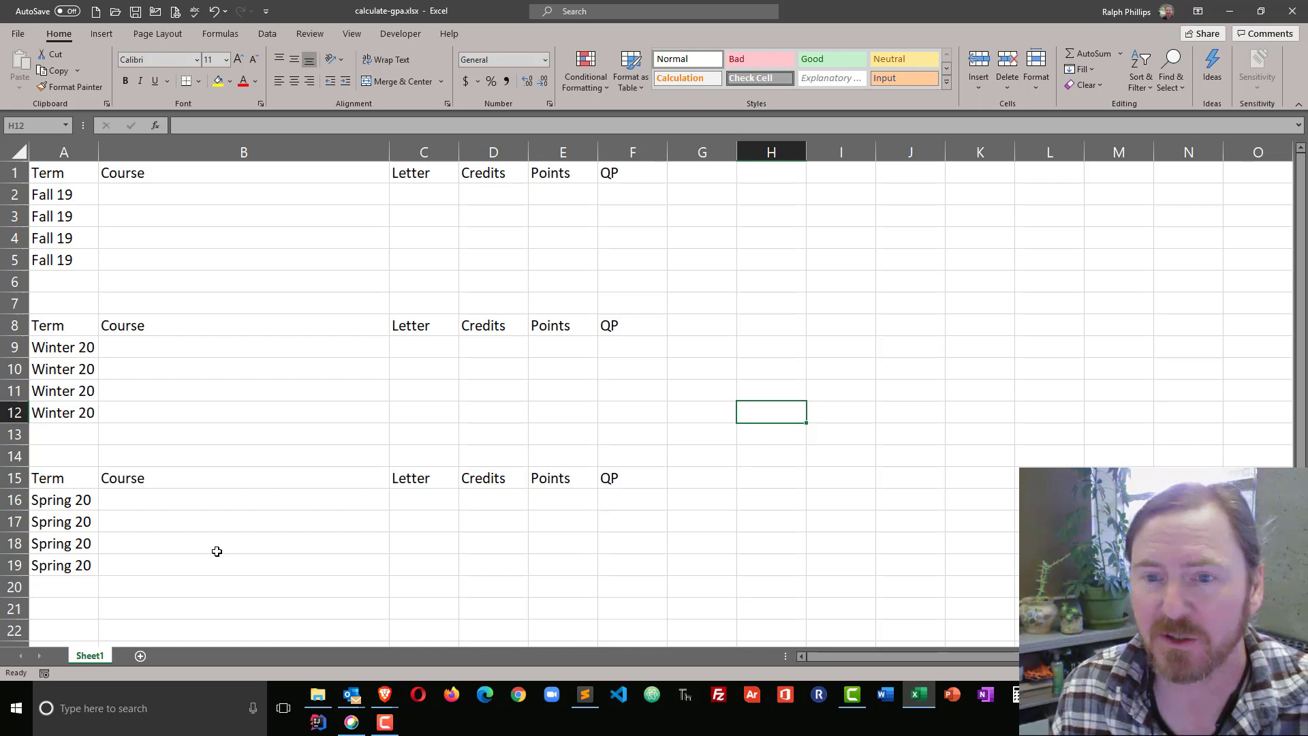
Go over the Fall 19 letter grade, credit, points and QP cells of the course tables
left_click_drag(418, 196, 415, 278)
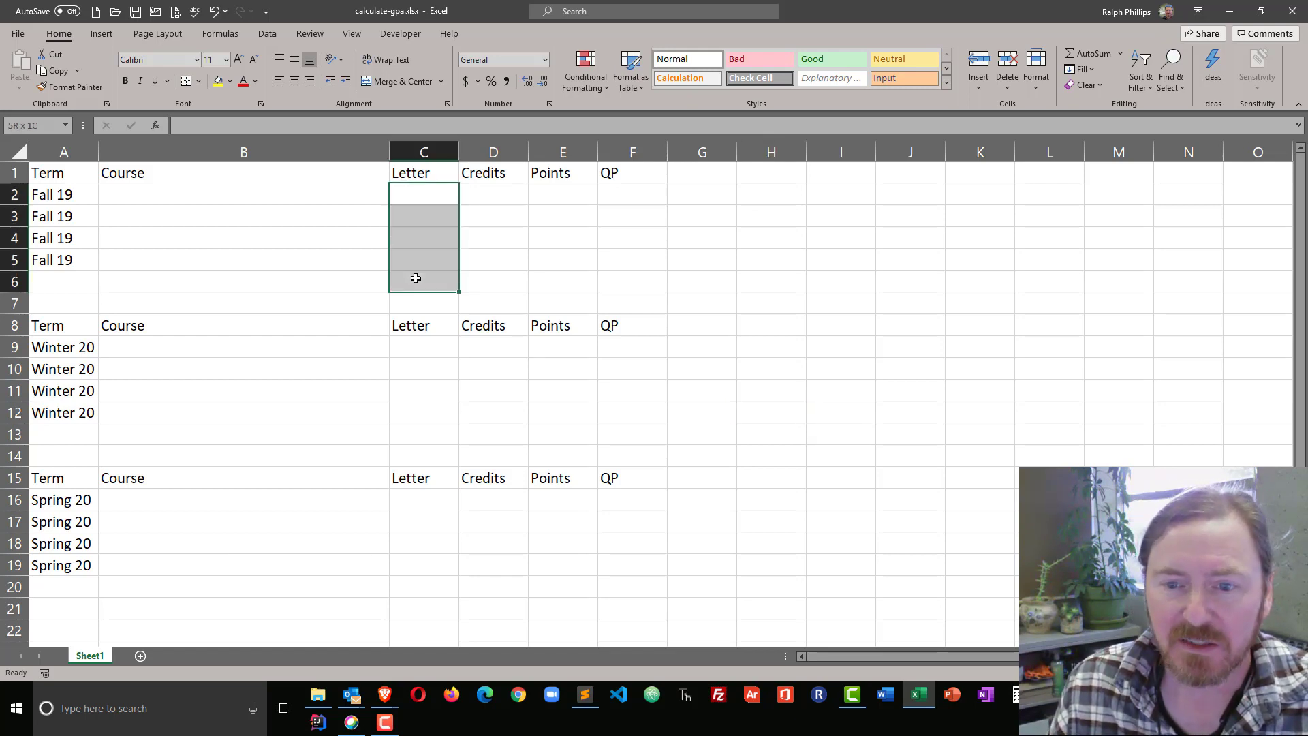
left_click_drag(503, 195, 496, 278)
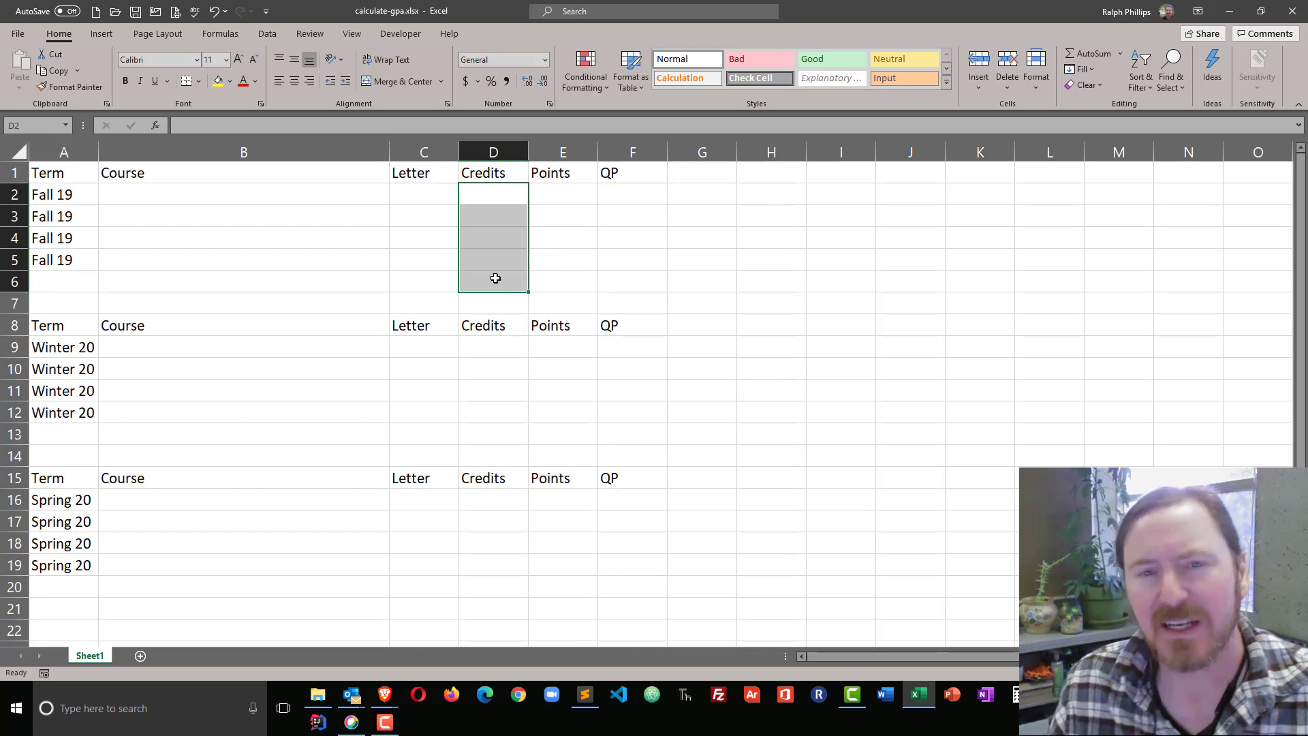
left_click_drag(550, 197, 551, 285)
left_click_drag(609, 194, 611, 272)
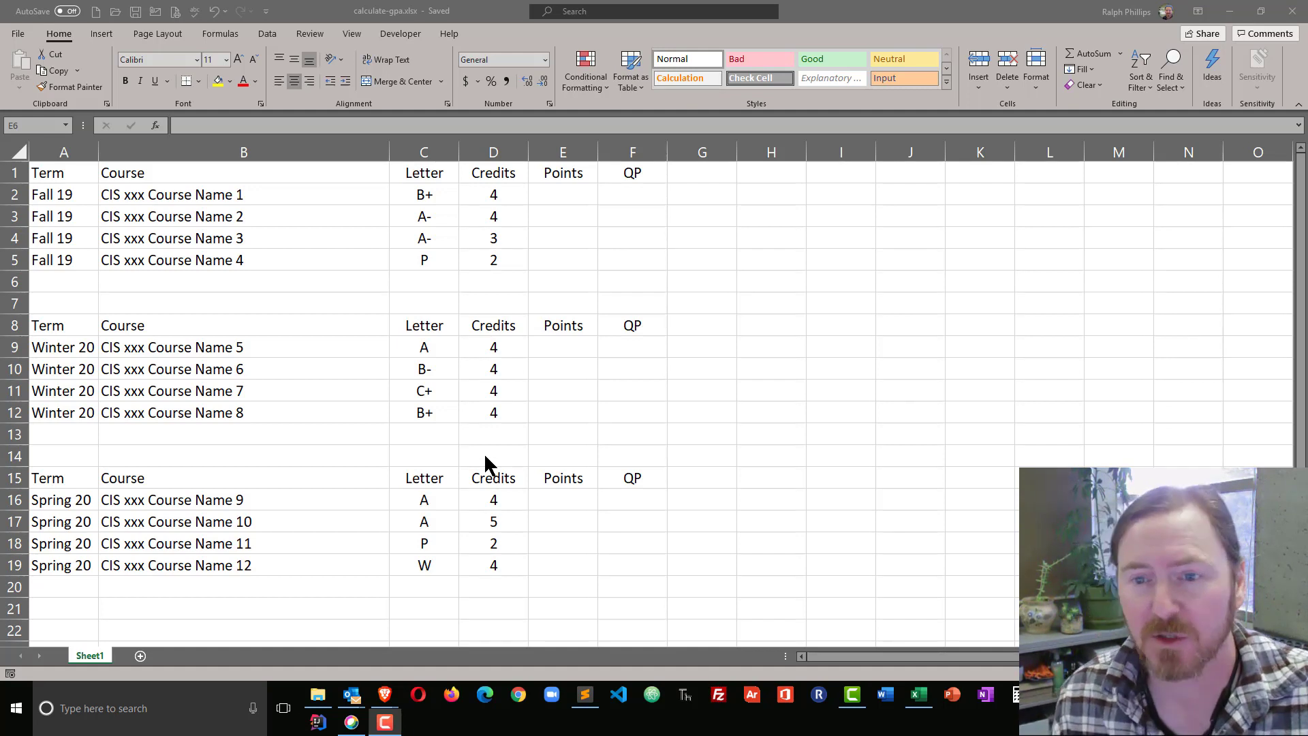
Build the J–K grade scale from A=4.0 down to F=0.0, leaving P, NP, W unvalued
key("alt+Tab")
left_click(513, 519)
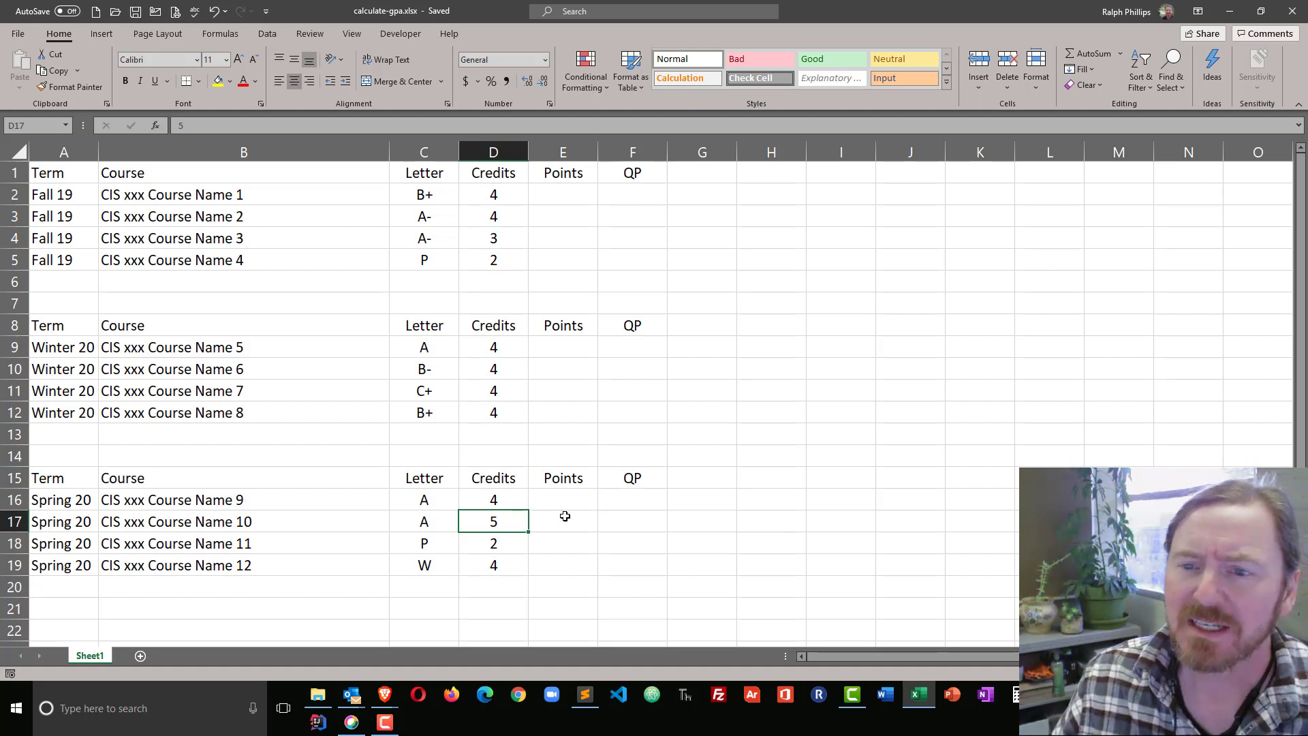
left_click_drag(596, 298, 579, 280)
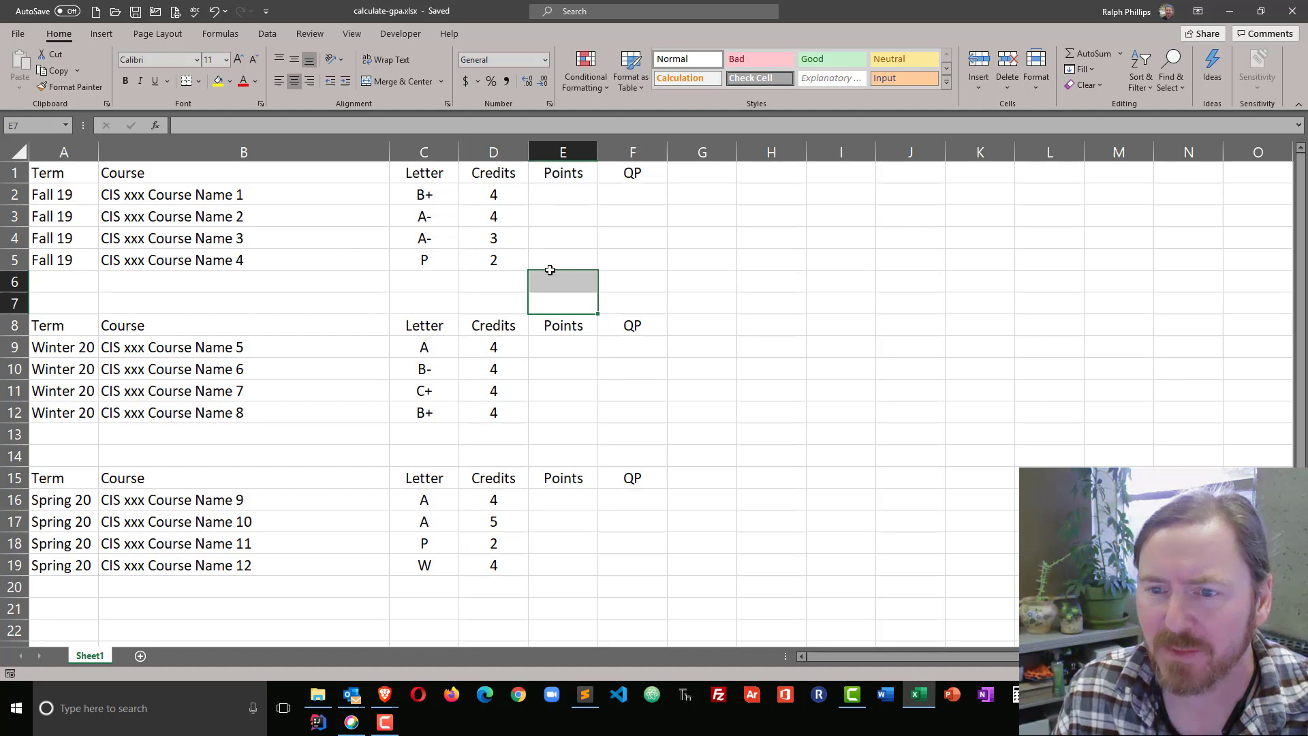
left_click(567, 196)
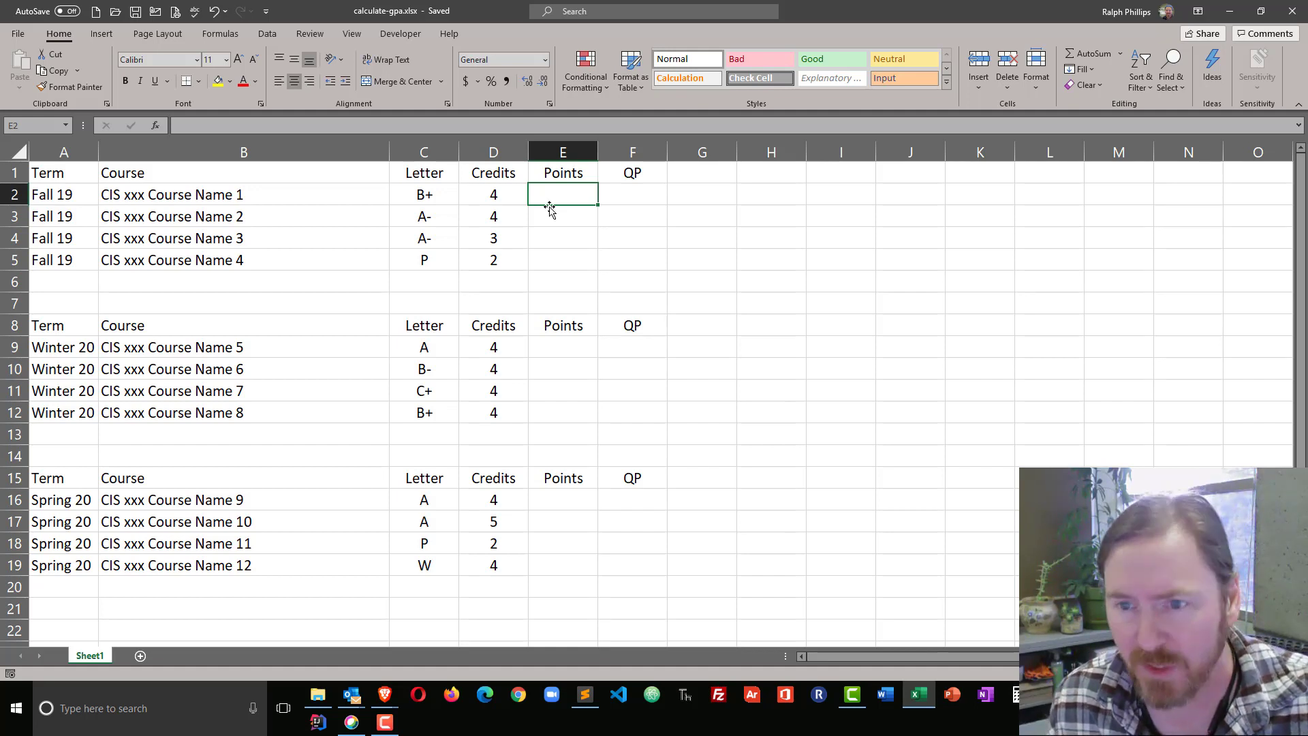
left_click(561, 239)
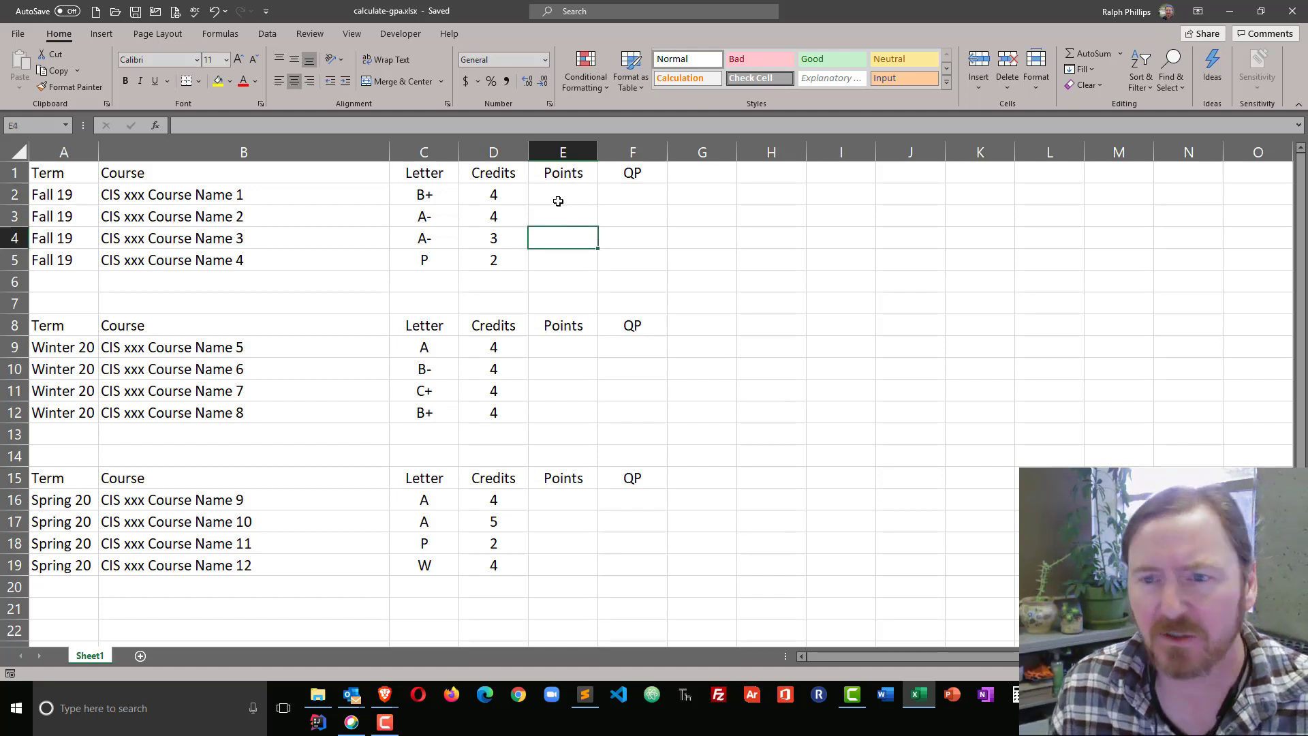
left_click_drag(556, 197, 554, 265)
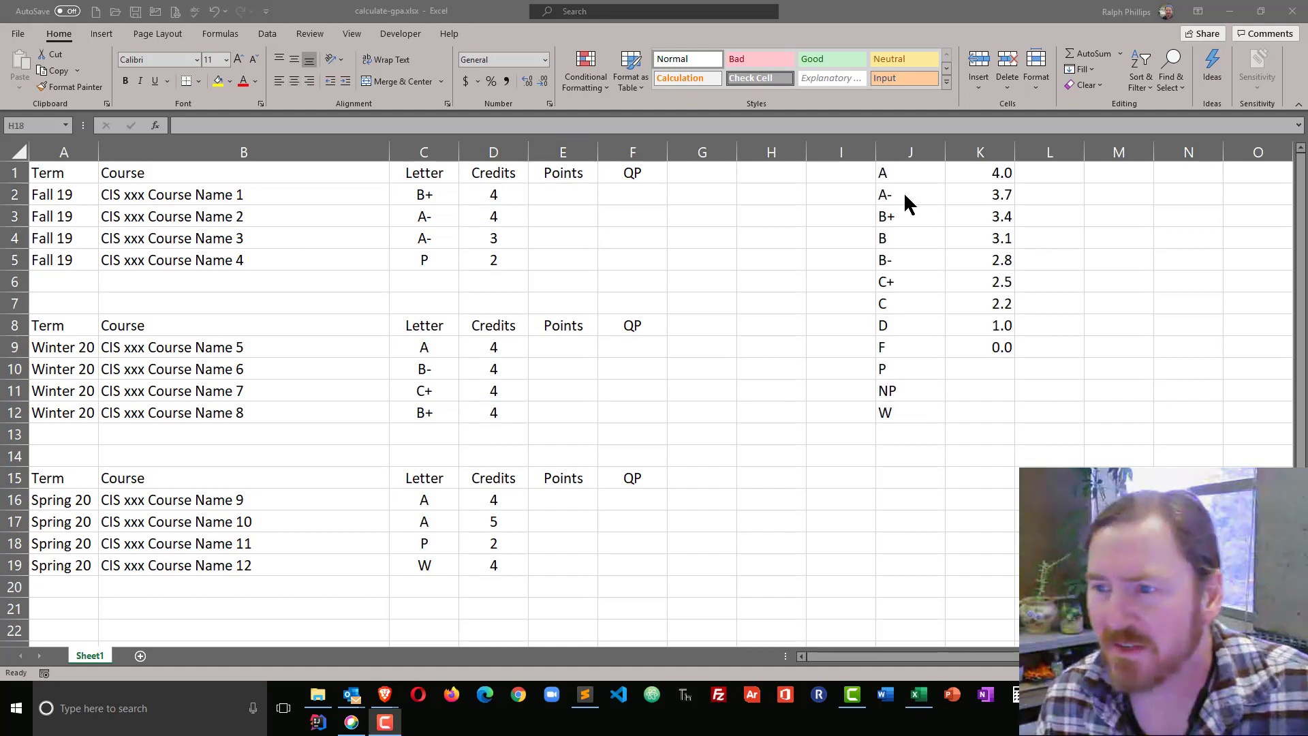
left_click_drag(923, 176, 920, 416)
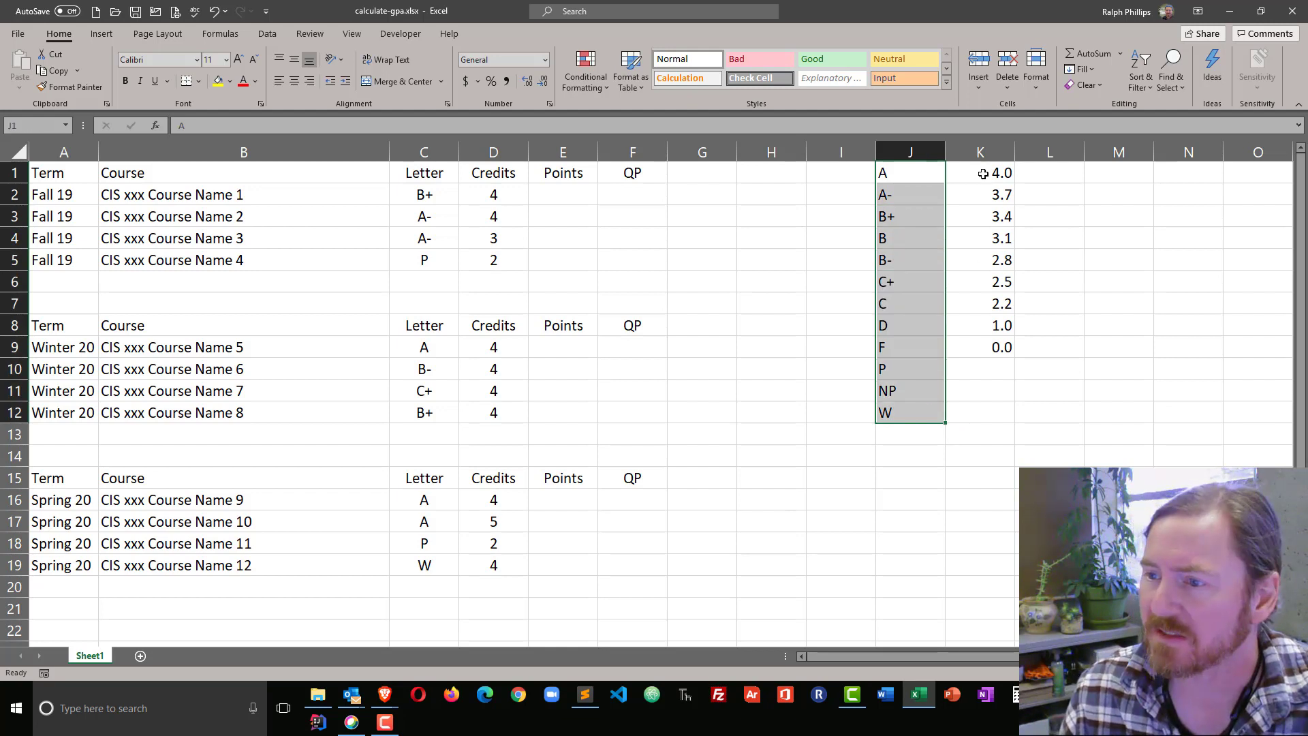
left_click_drag(982, 171, 973, 413)
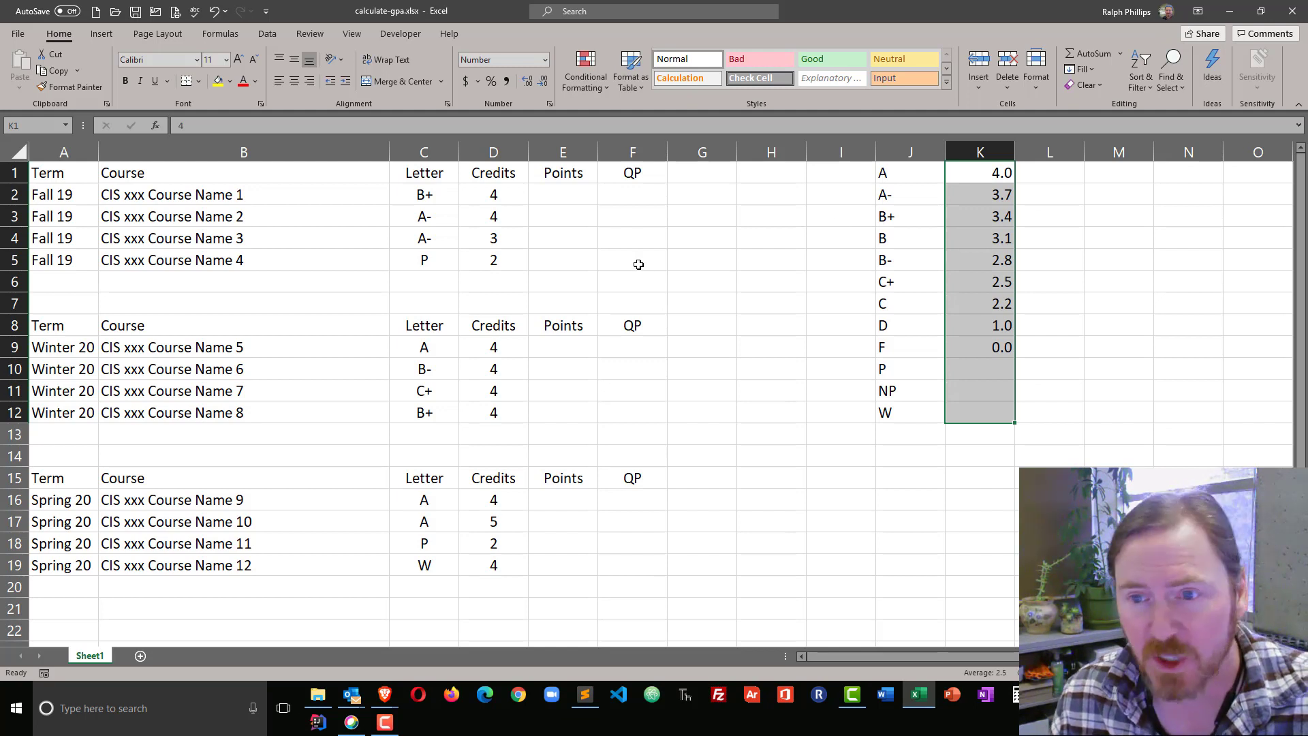
left_click(626, 243)
left_click(562, 188)
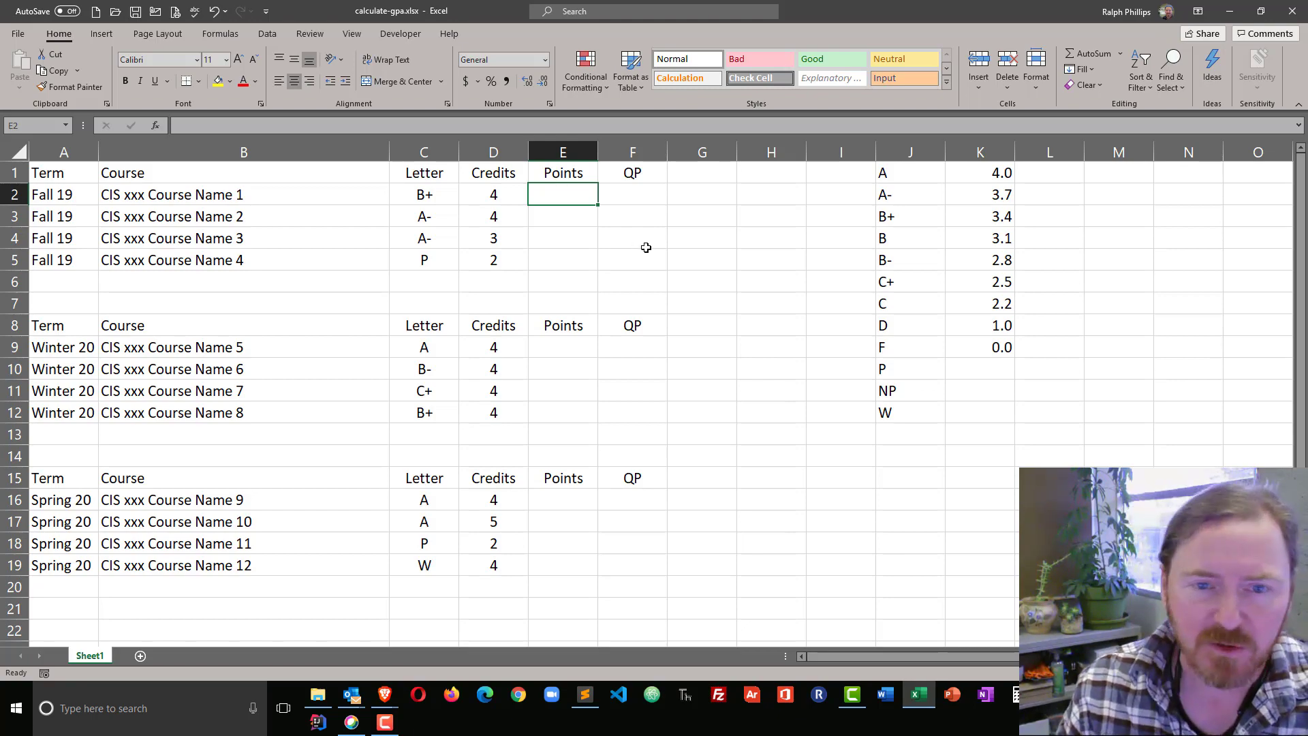
Enter =VLOOKUP(C2,$J$1:$K$12,2,FALSE) in E2 so the B+ grade returns 3.4
type("=v")
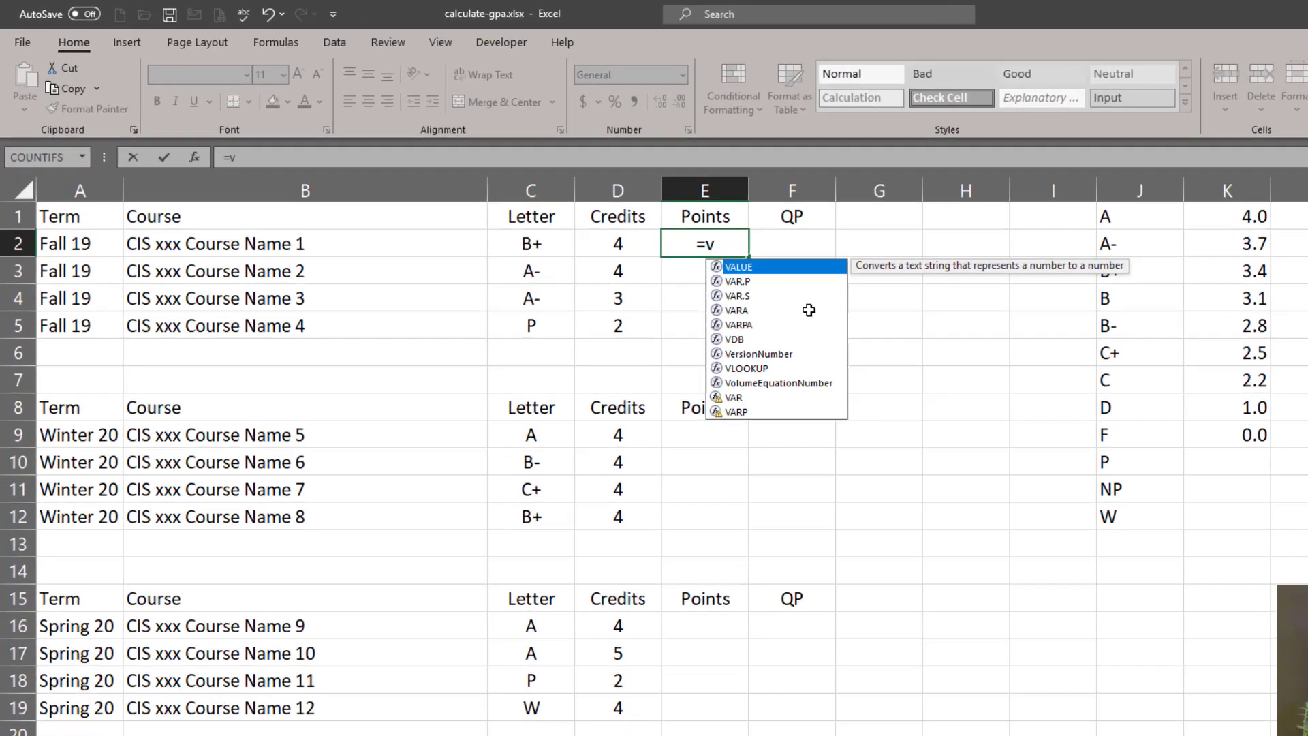
type("l")
key("Tab")
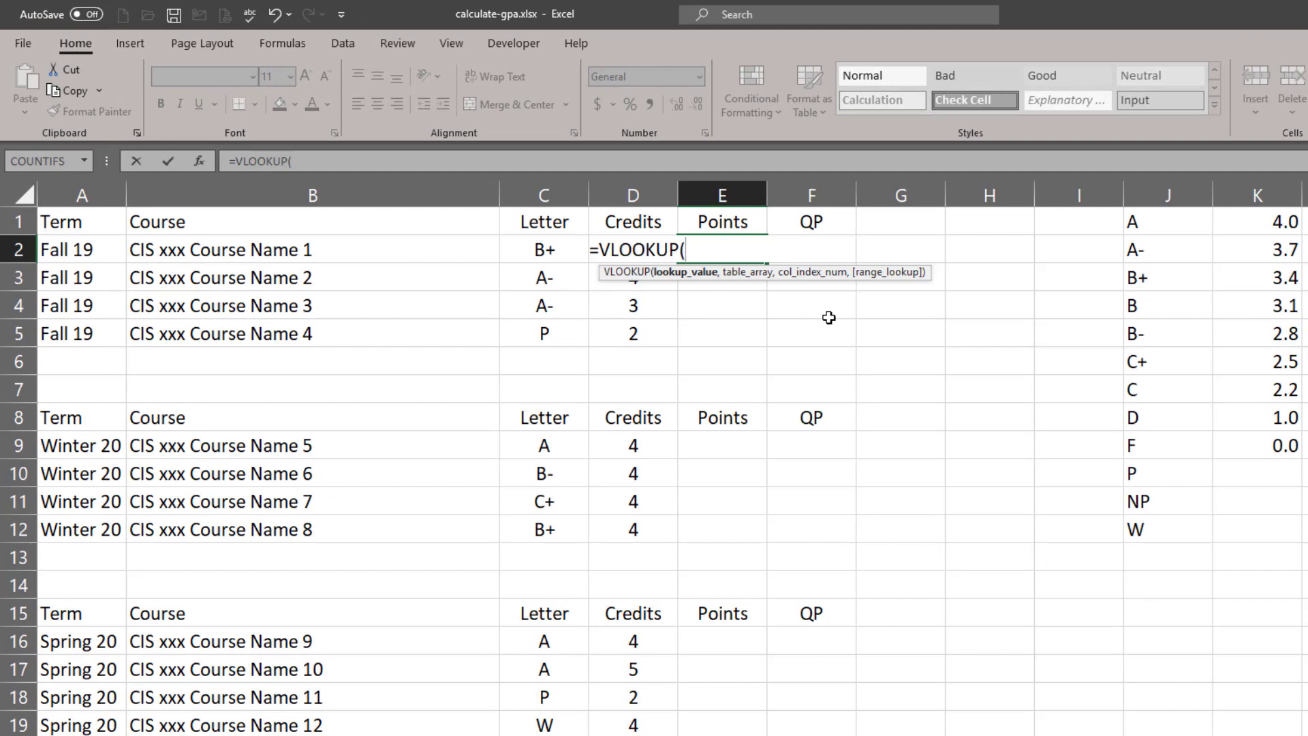
left_click(555, 252)
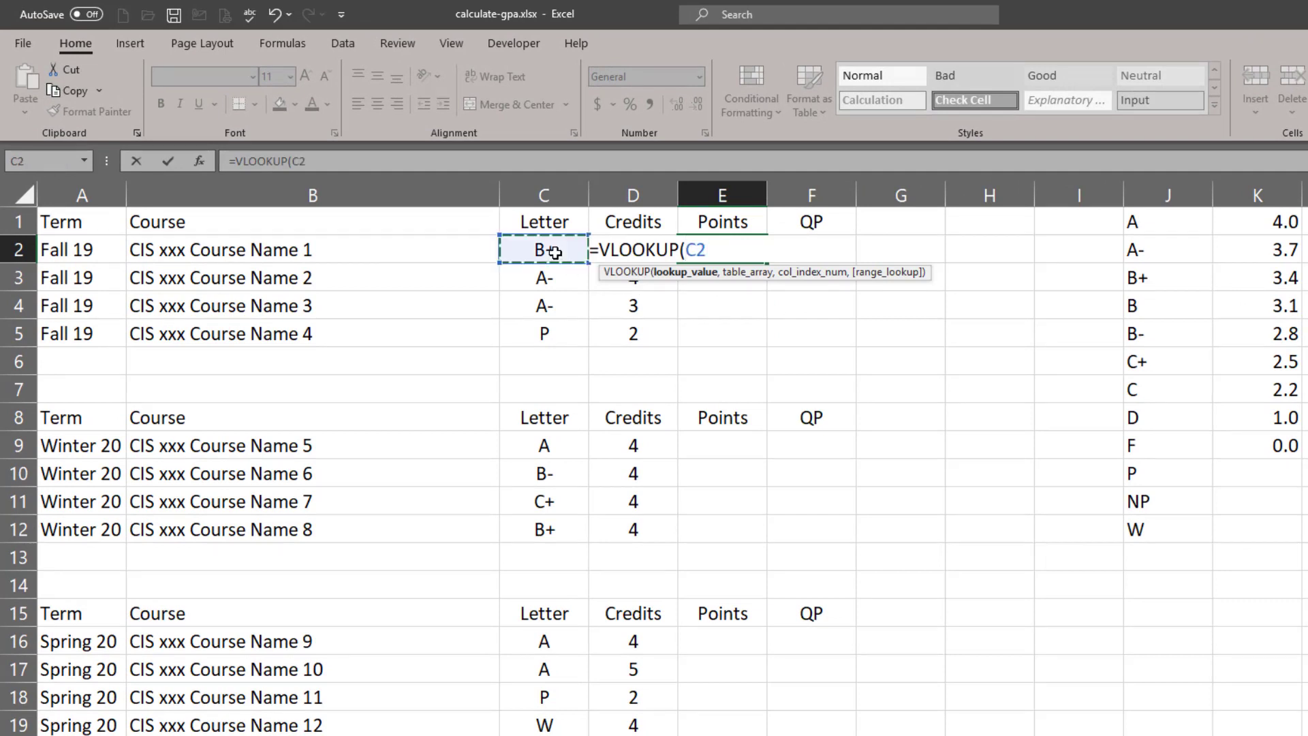
type(",")
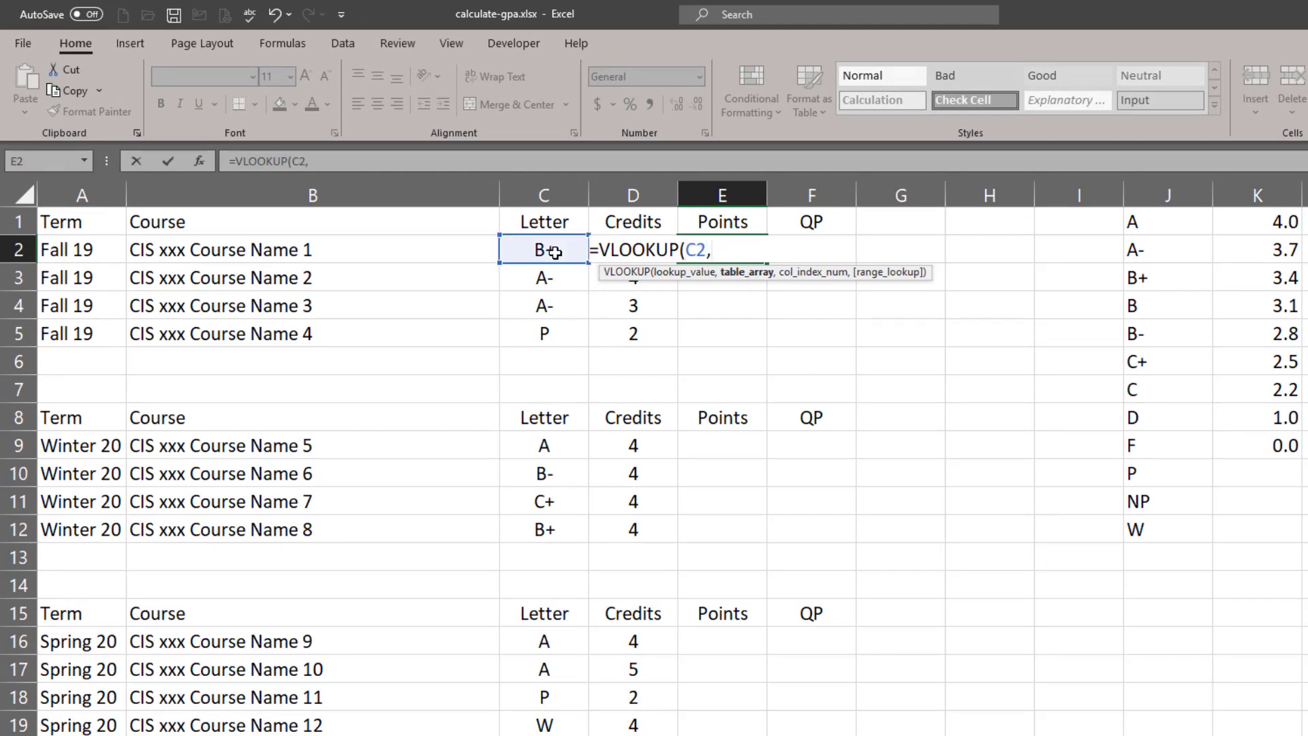
left_click_drag(1156, 222, 1268, 528)
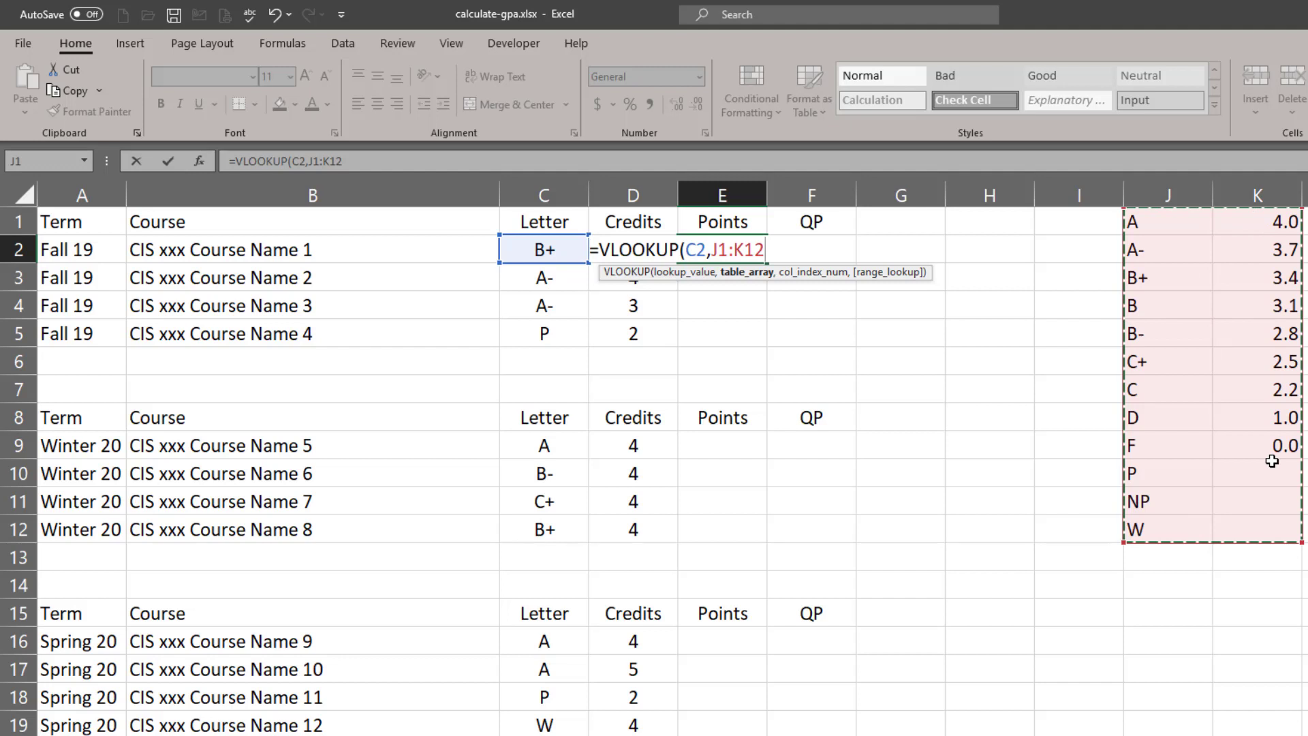
key("F4")
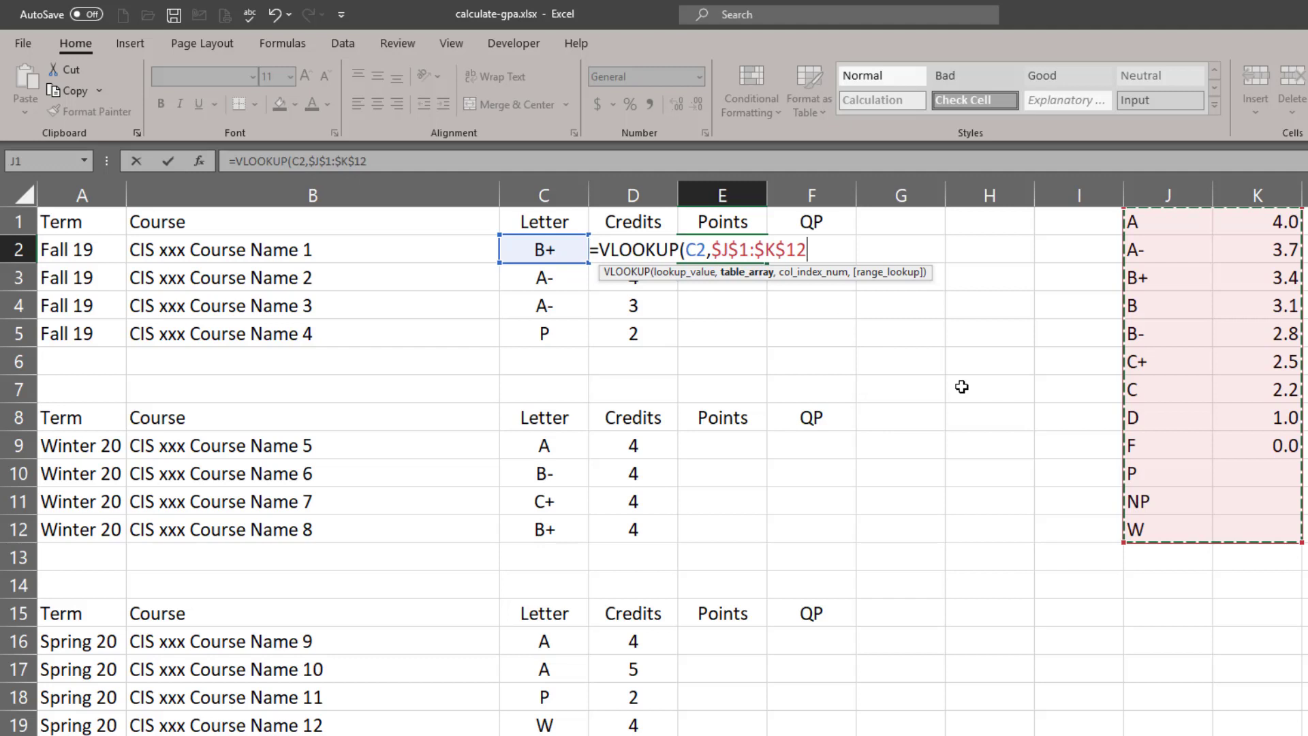
type(",")
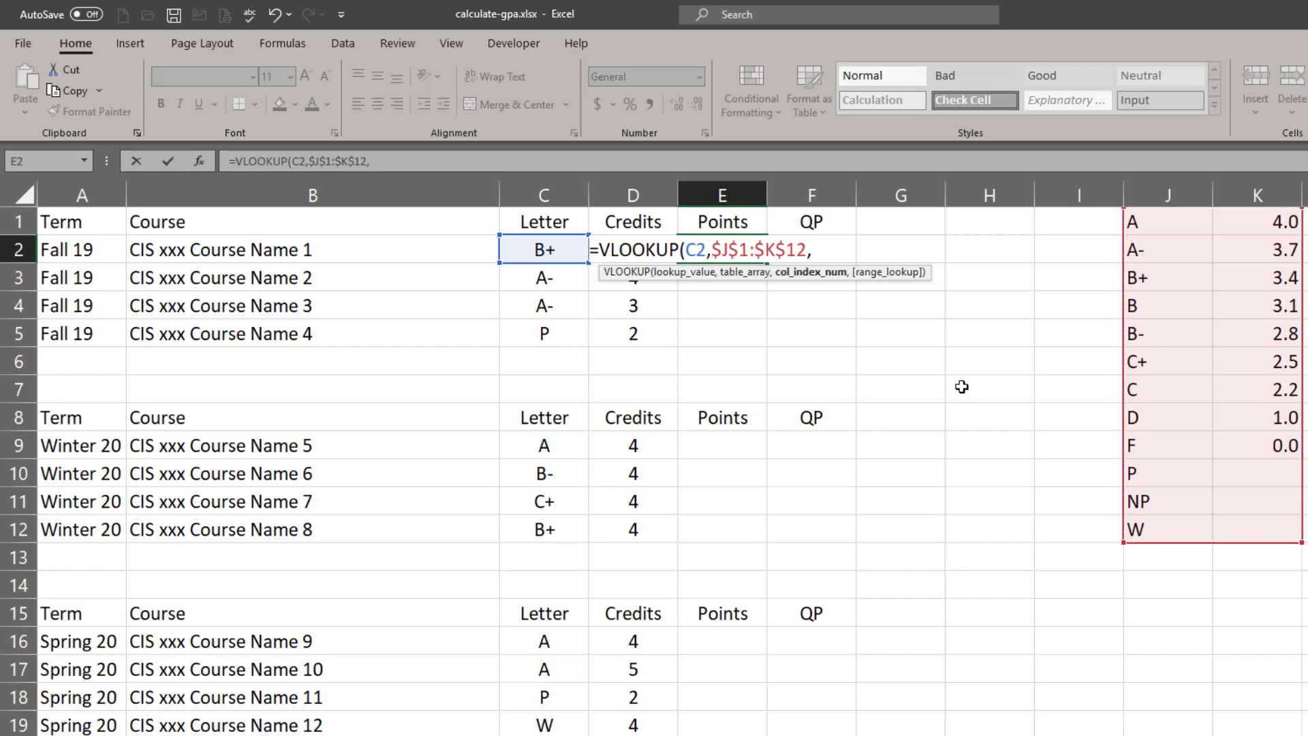
type("2")
type(",")
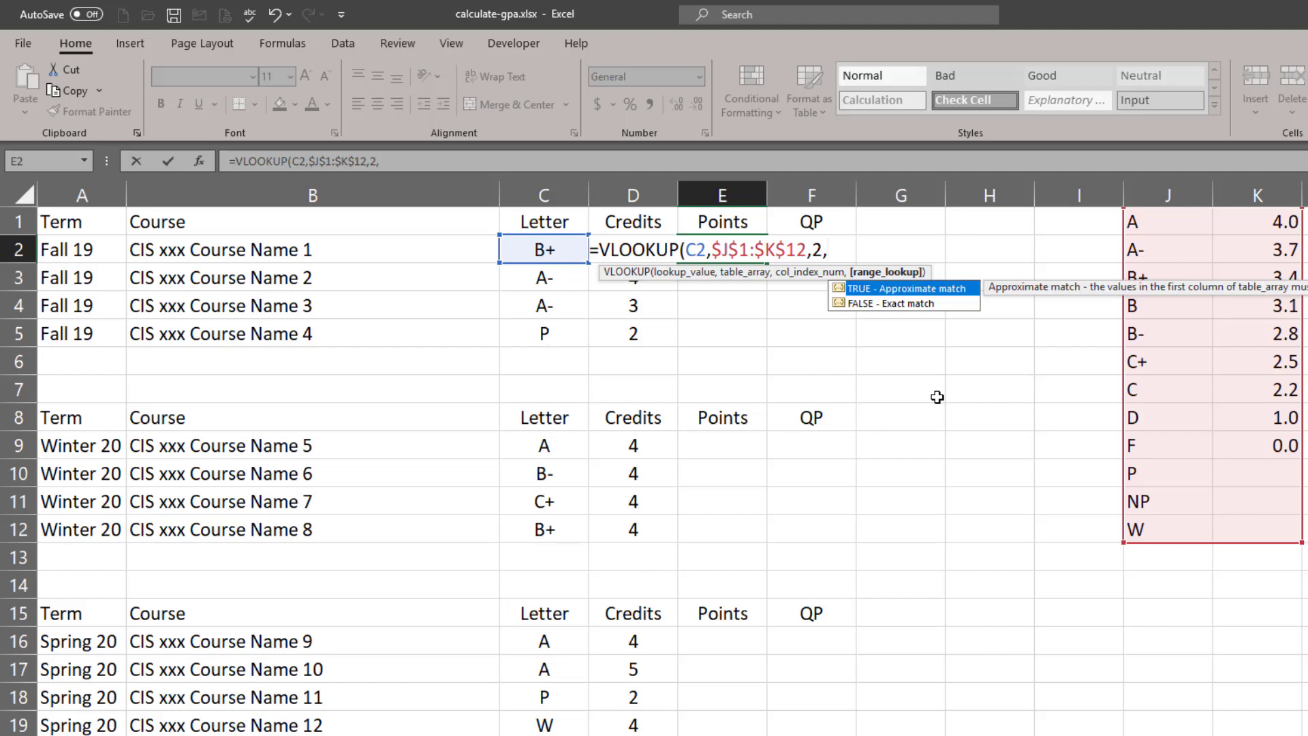
type("FAL")
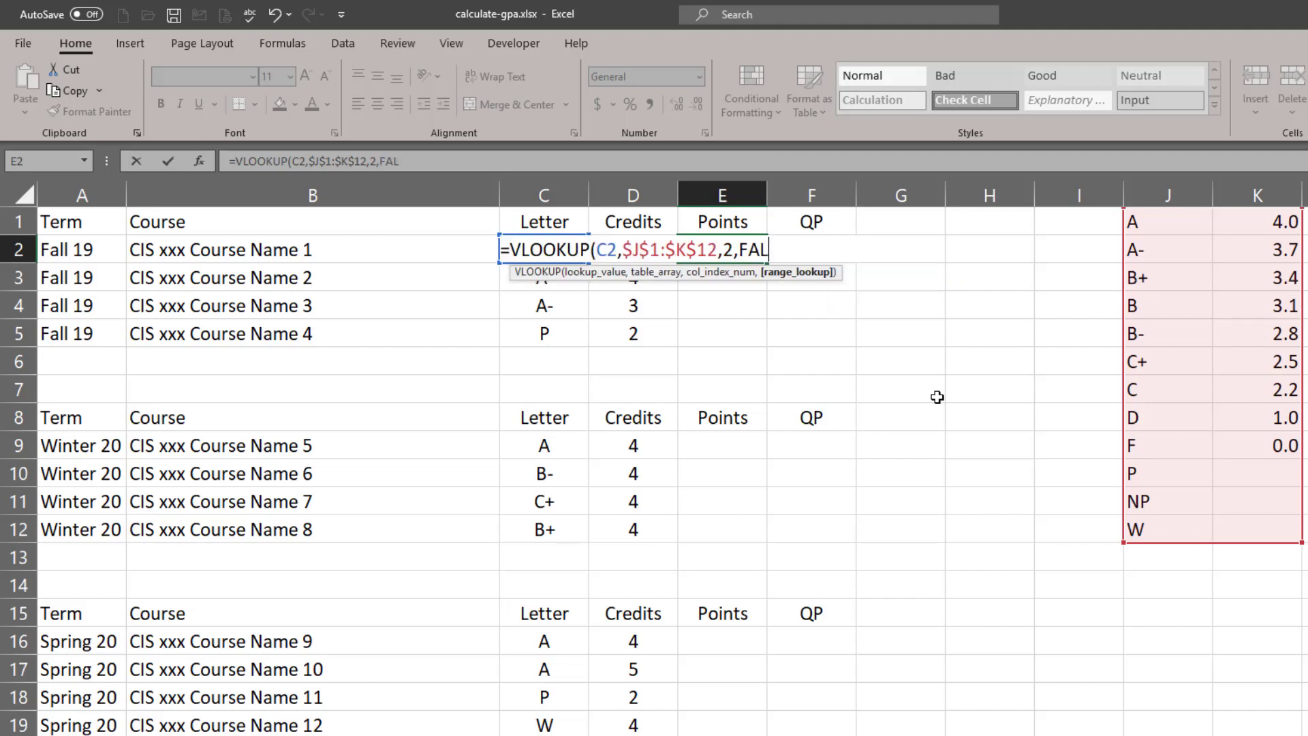
type("SE")
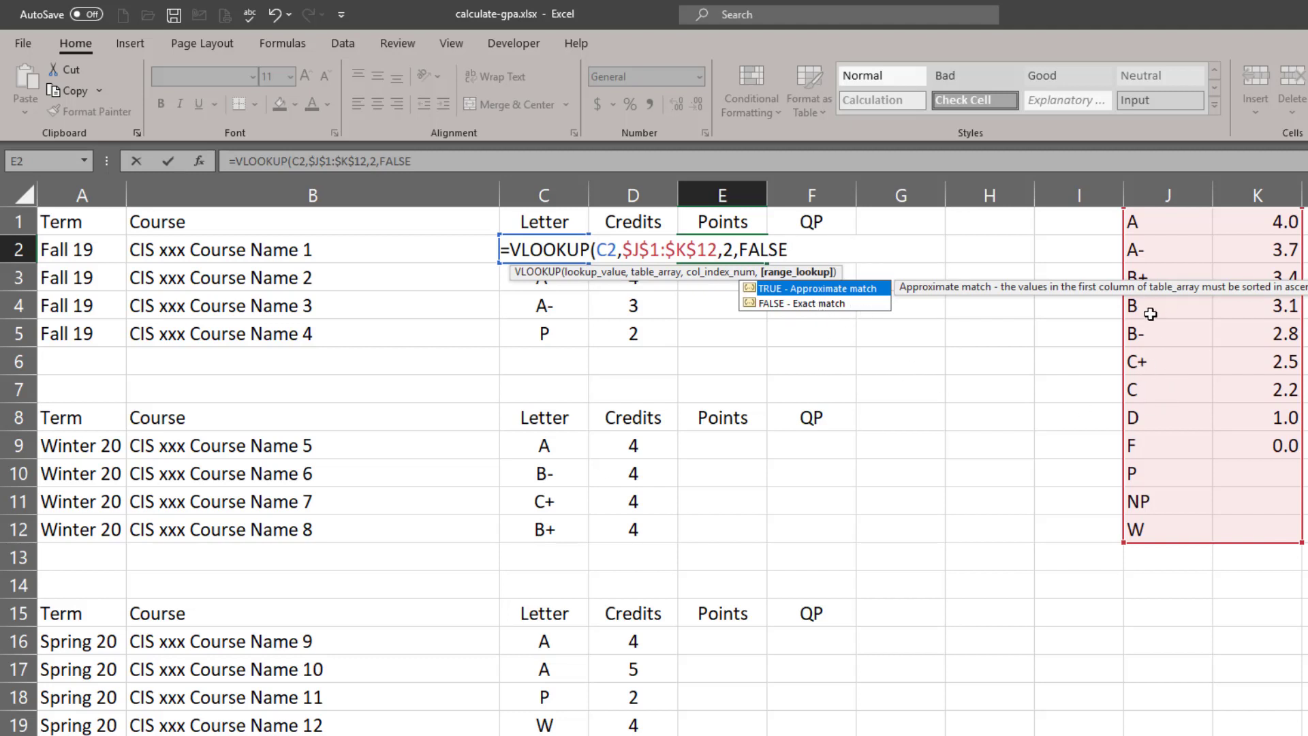
left_click(787, 301)
left_click(791, 258)
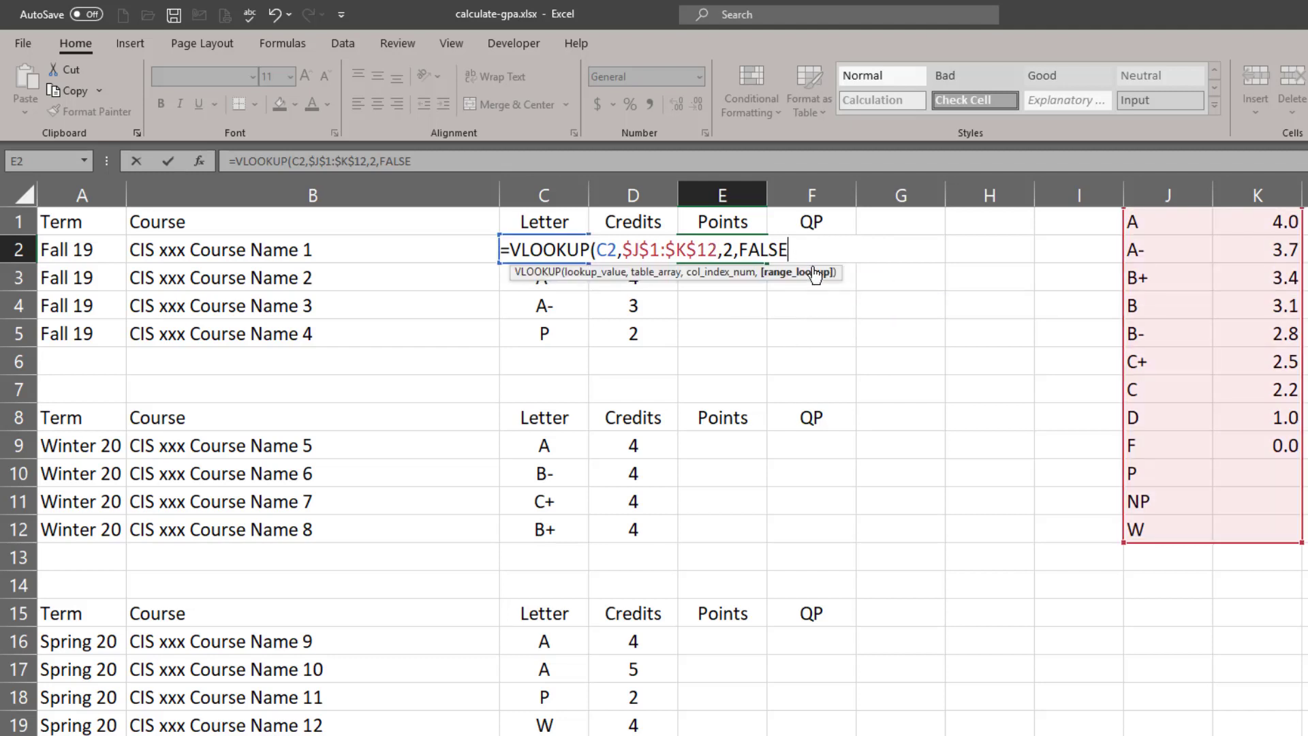
type(")")
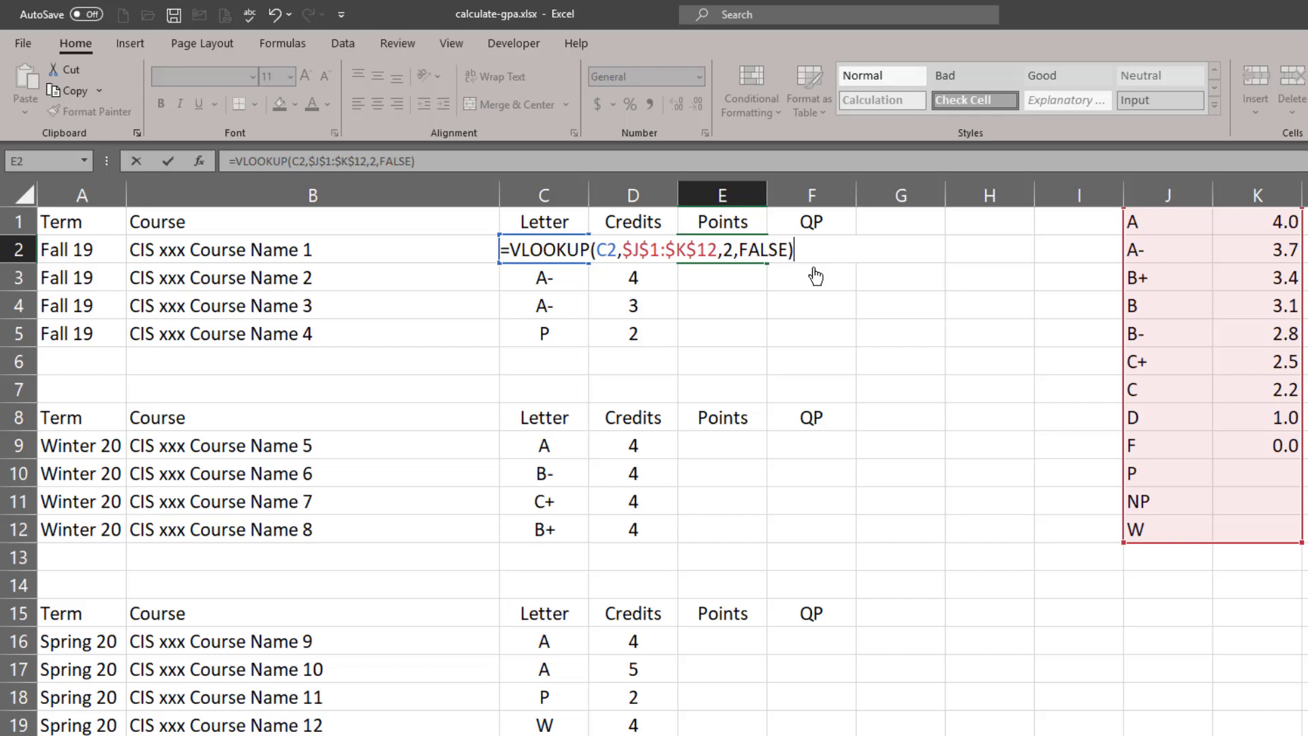
key("Return")
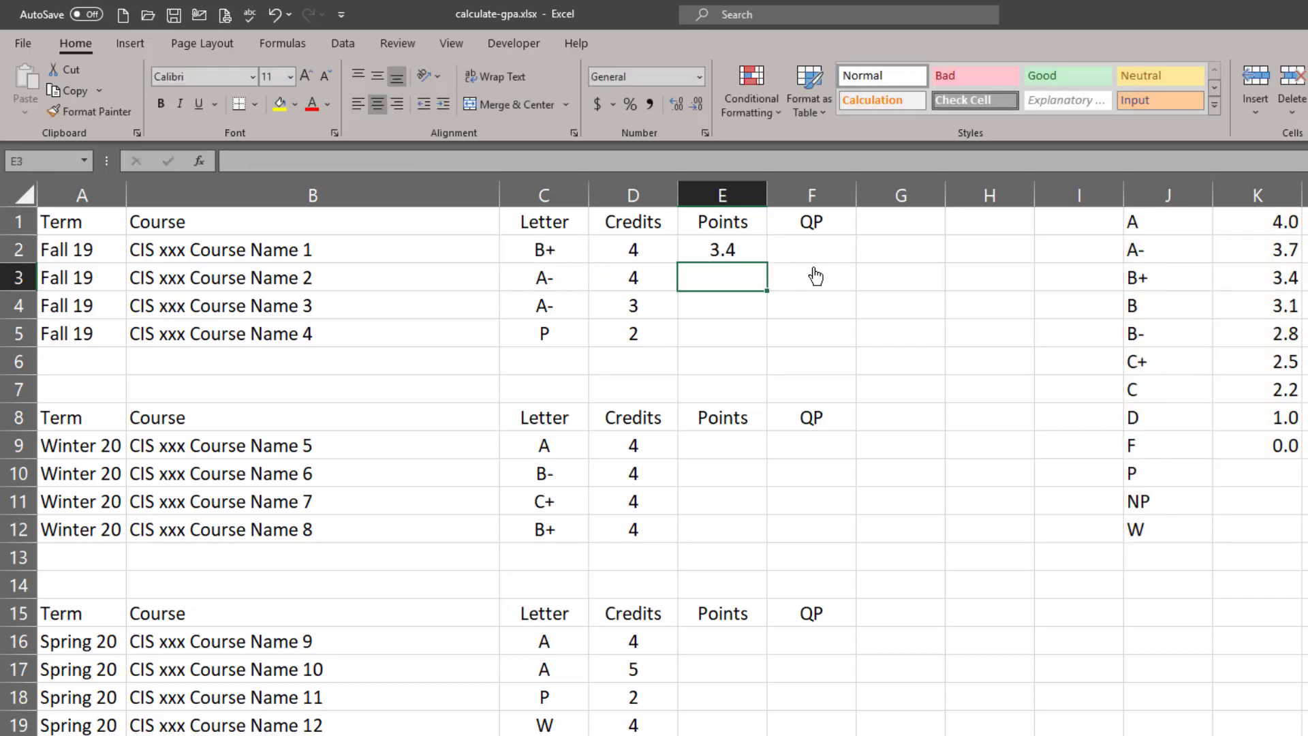
Copy the E2 points lookup down to E5, then into E9:E12 and E16:E19
left_click(726, 248)
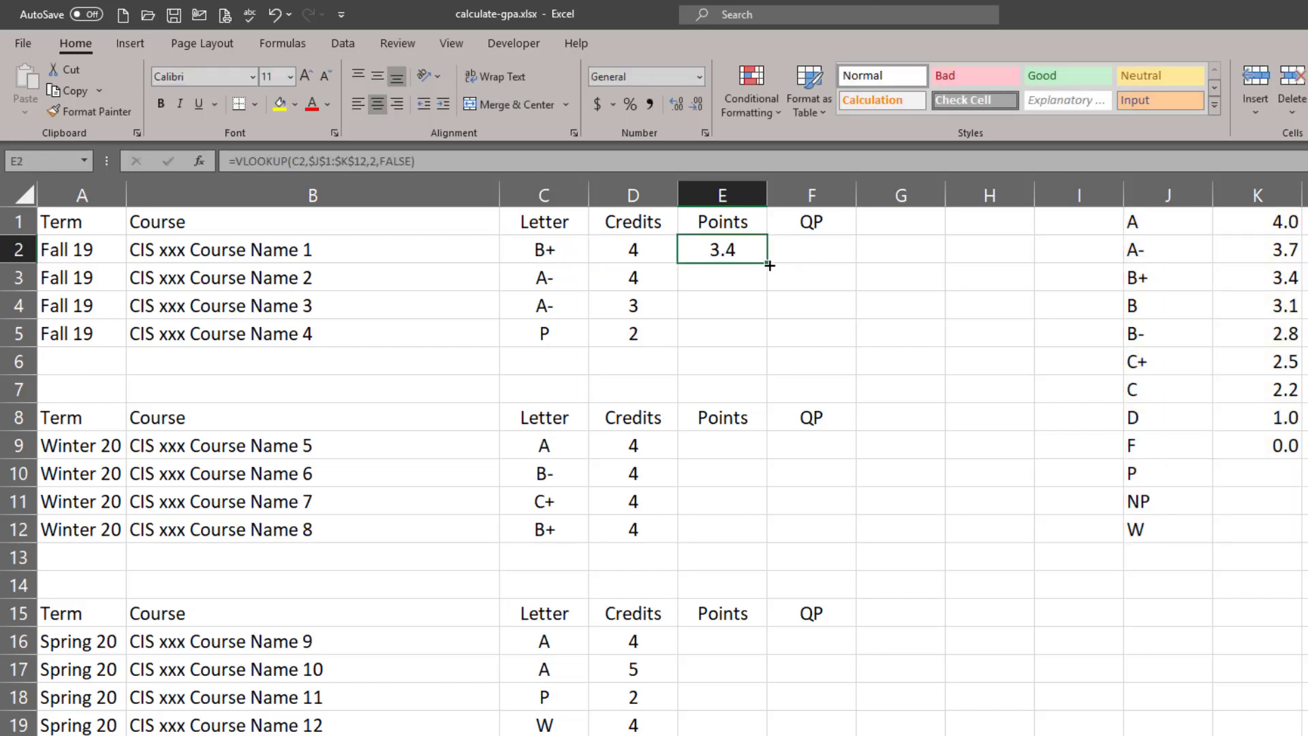
left_click_drag(769, 265, 762, 340)
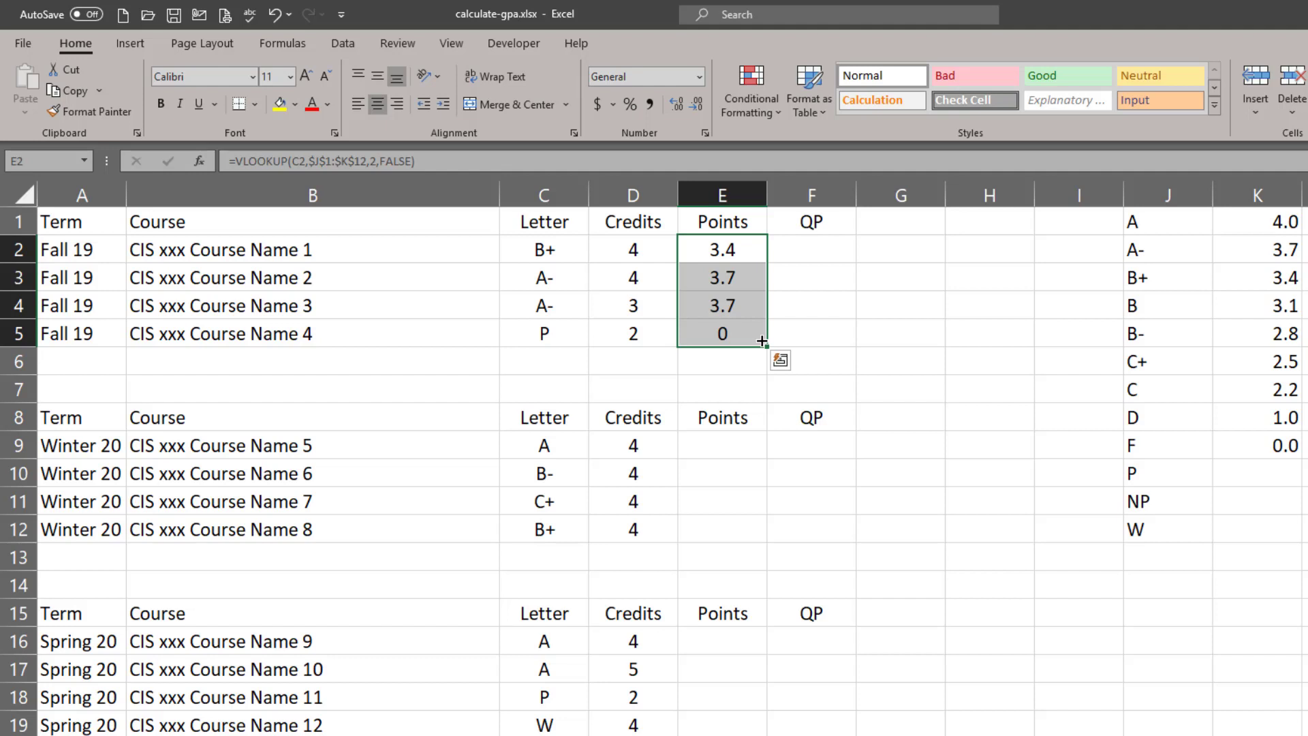
key("ctrl+c")
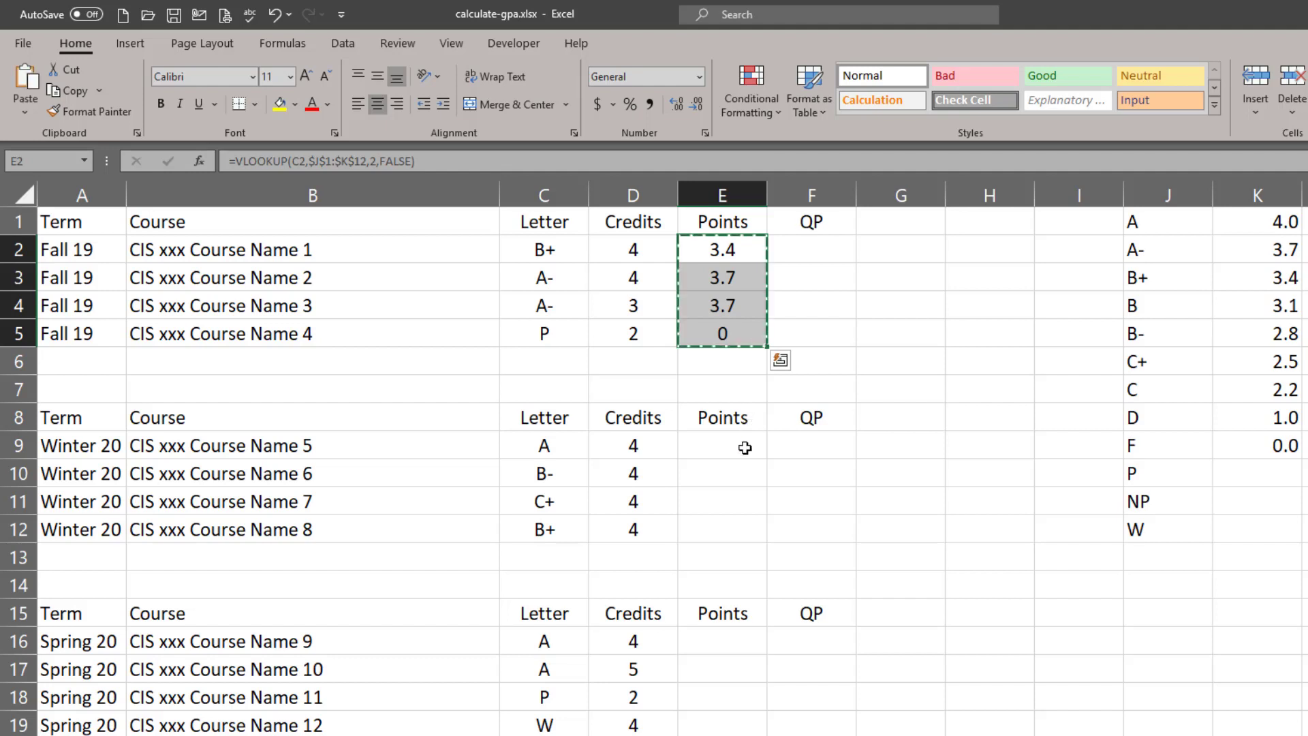
left_click_drag(748, 444, 748, 529)
key("ctrl+v")
left_click_drag(734, 640, 732, 725)
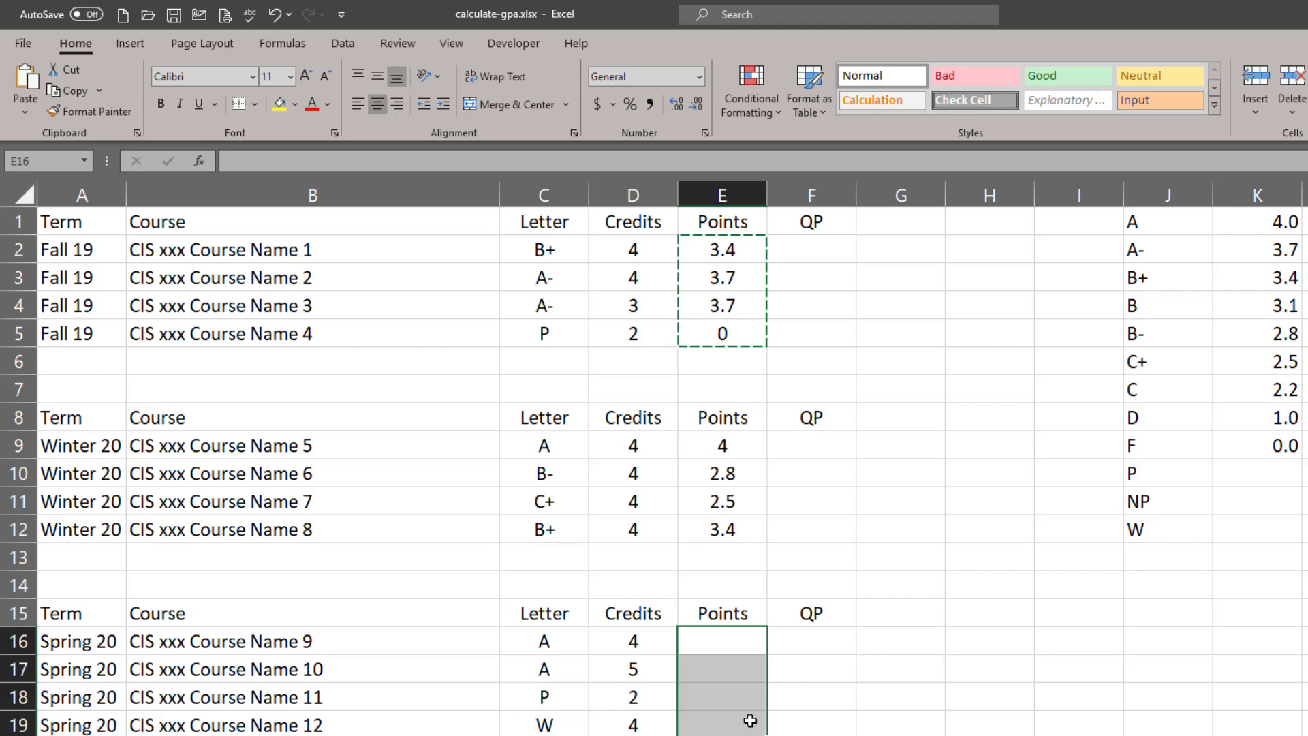
key("ctrl+v")
left_click(815, 687)
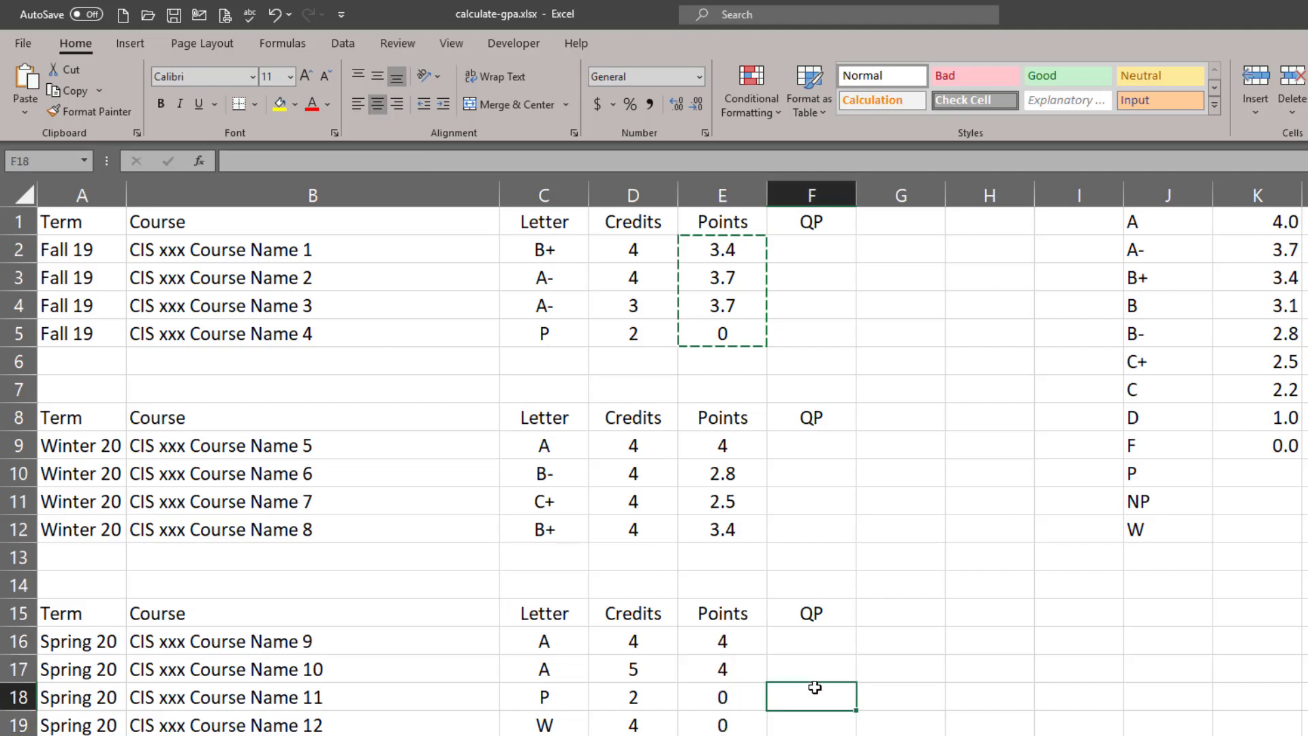
key("Escape")
left_click(811, 331)
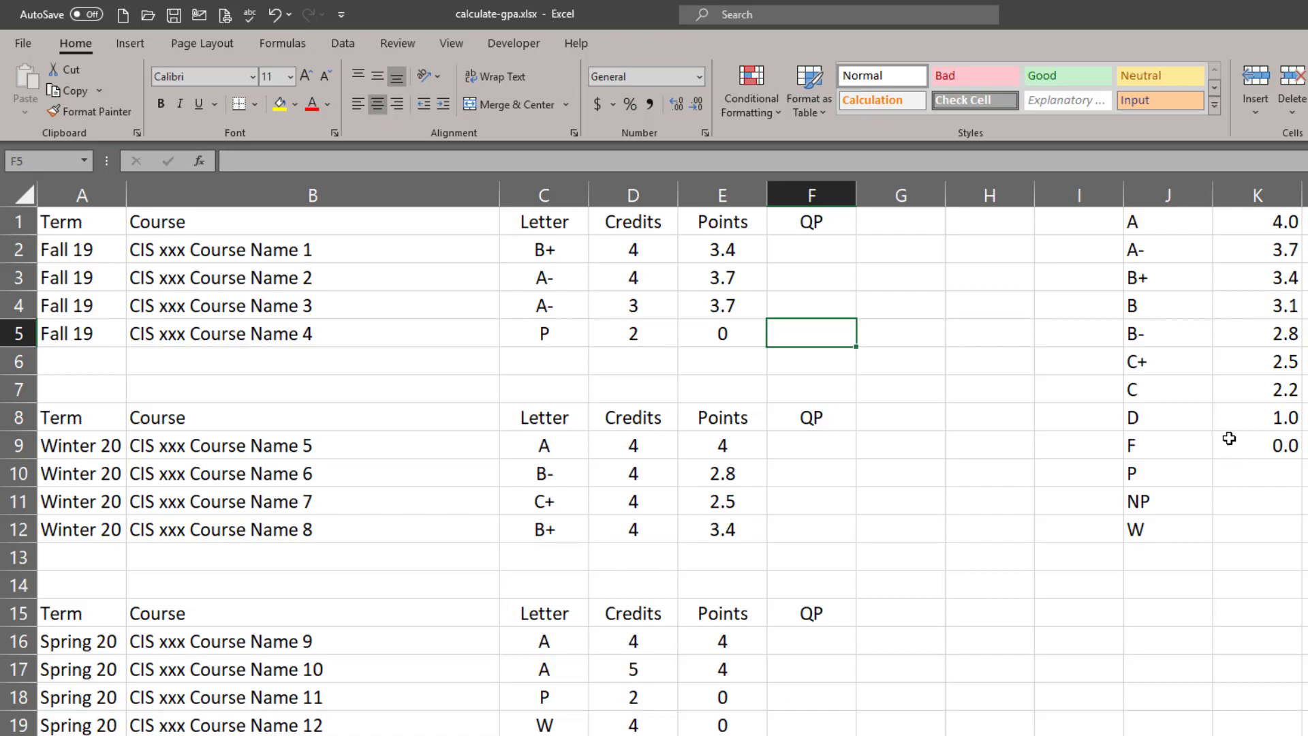
Change Course Name 7's letter grade in C11 to F
left_click(1250, 446)
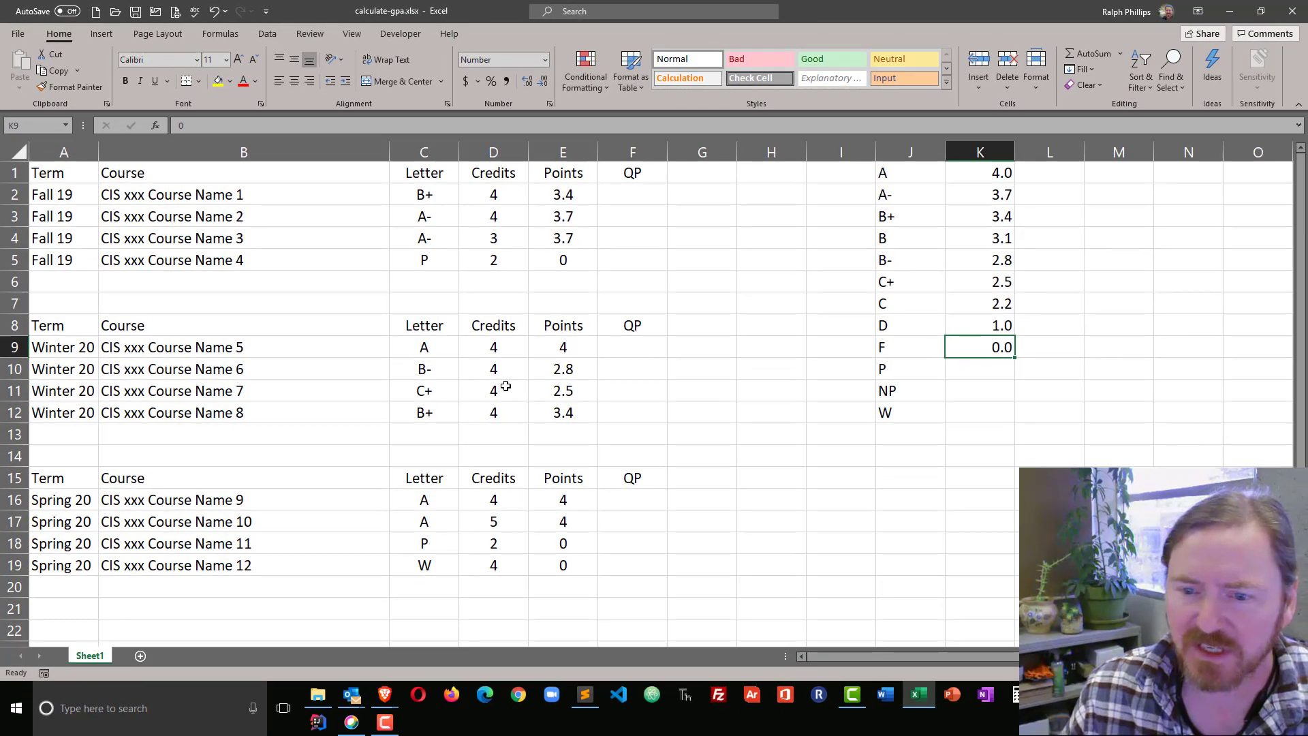
left_click(440, 395)
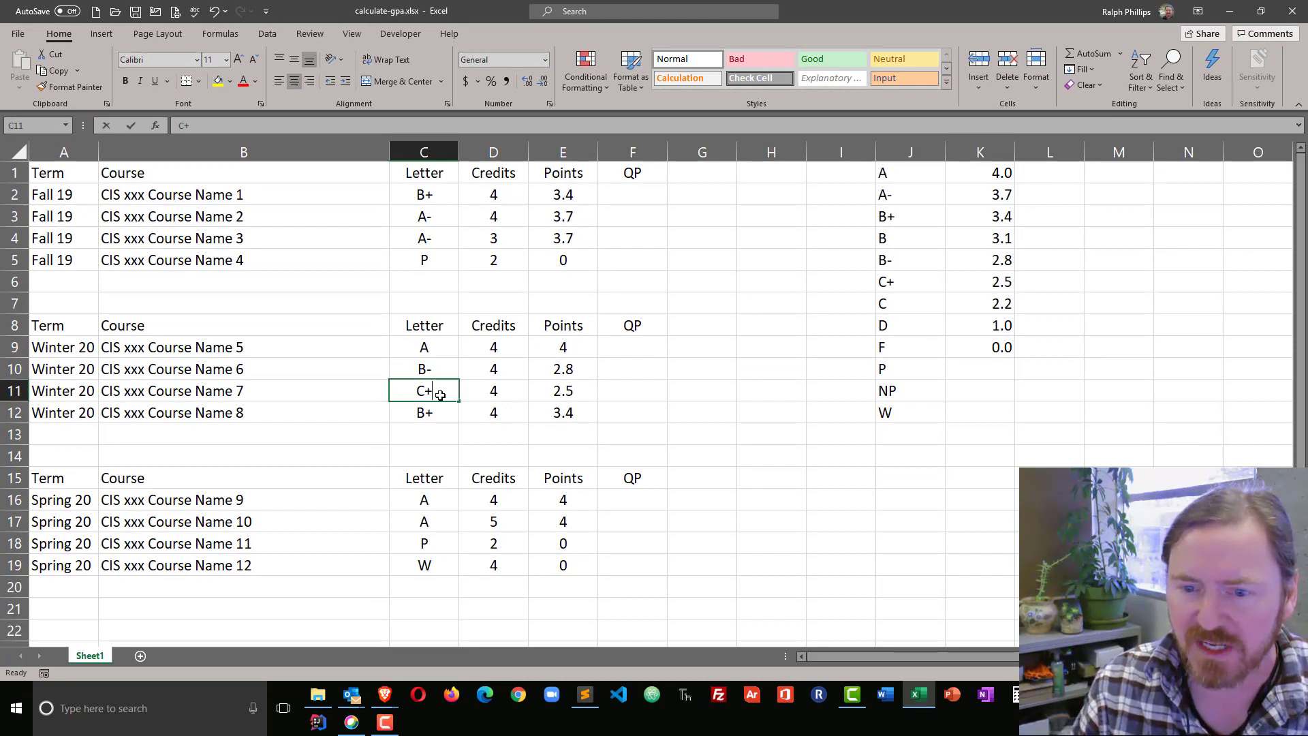
type("F")
key("Return")
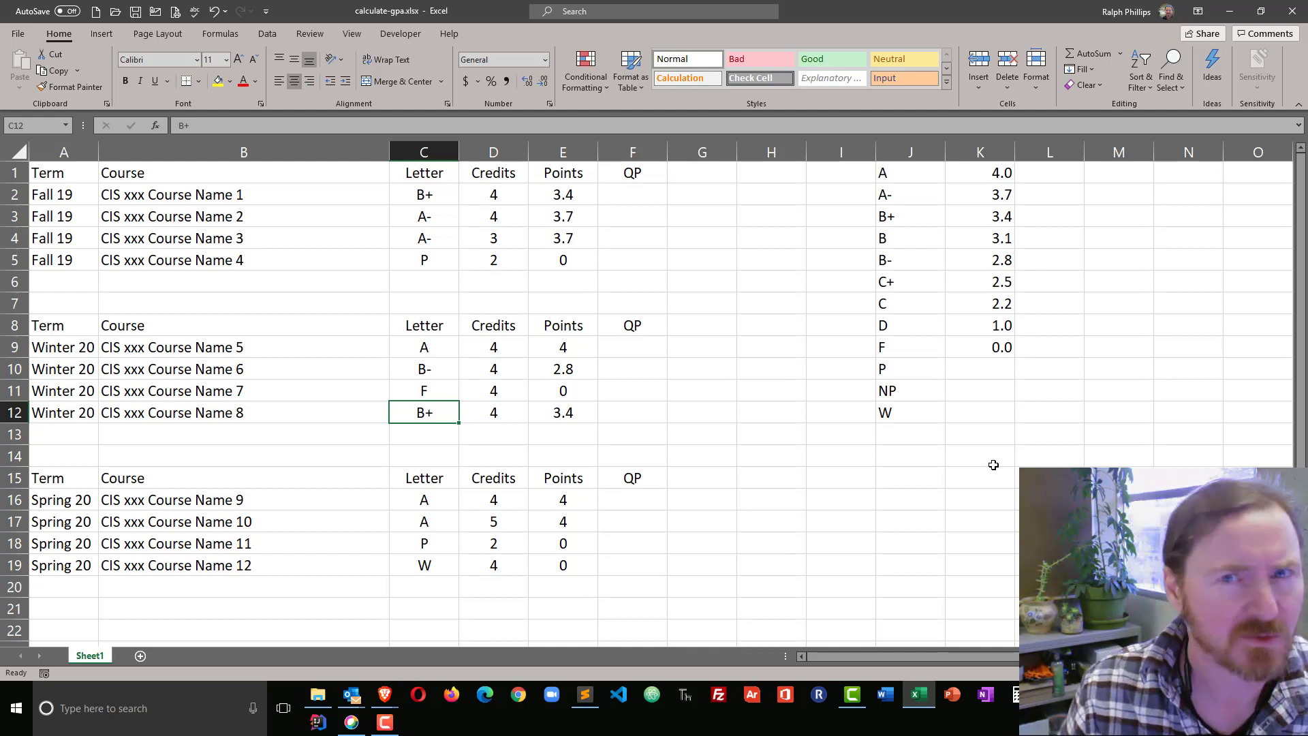
Blank the point values for P, NP and W in K10:K12
left_click(992, 368)
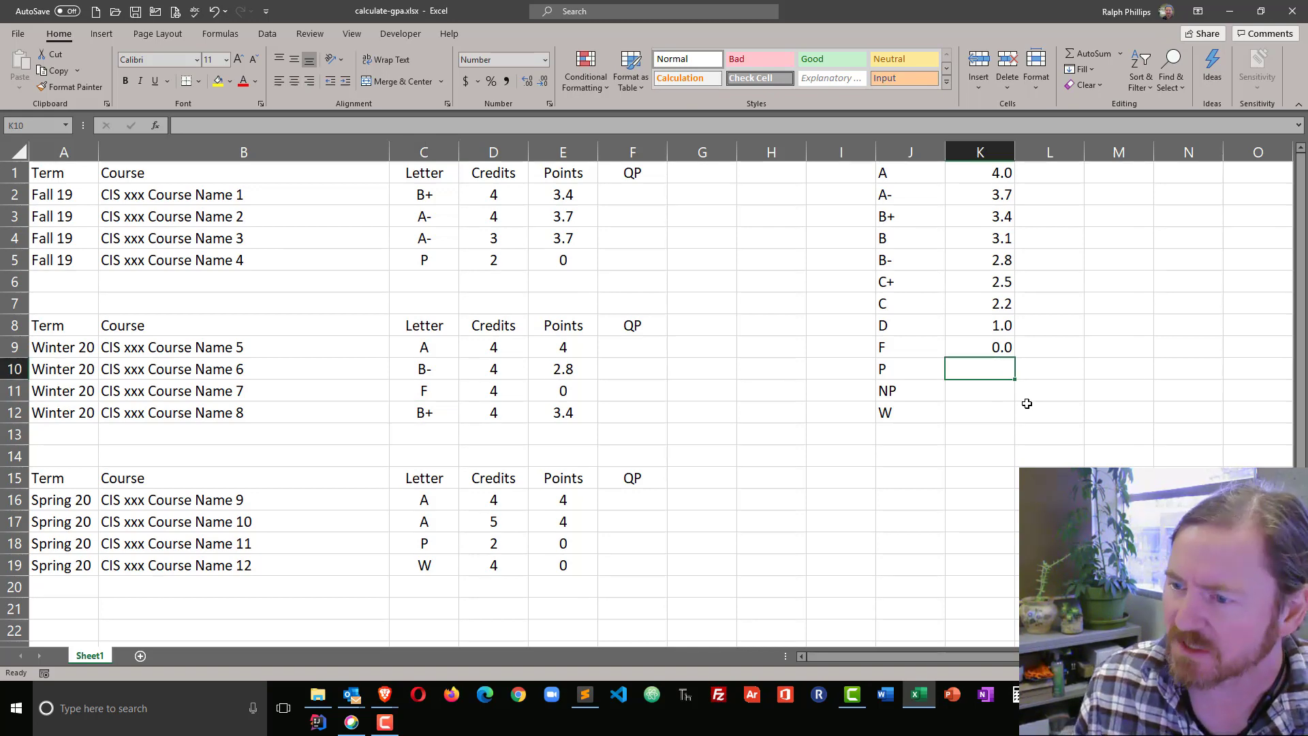
key("Return")
key("Return")
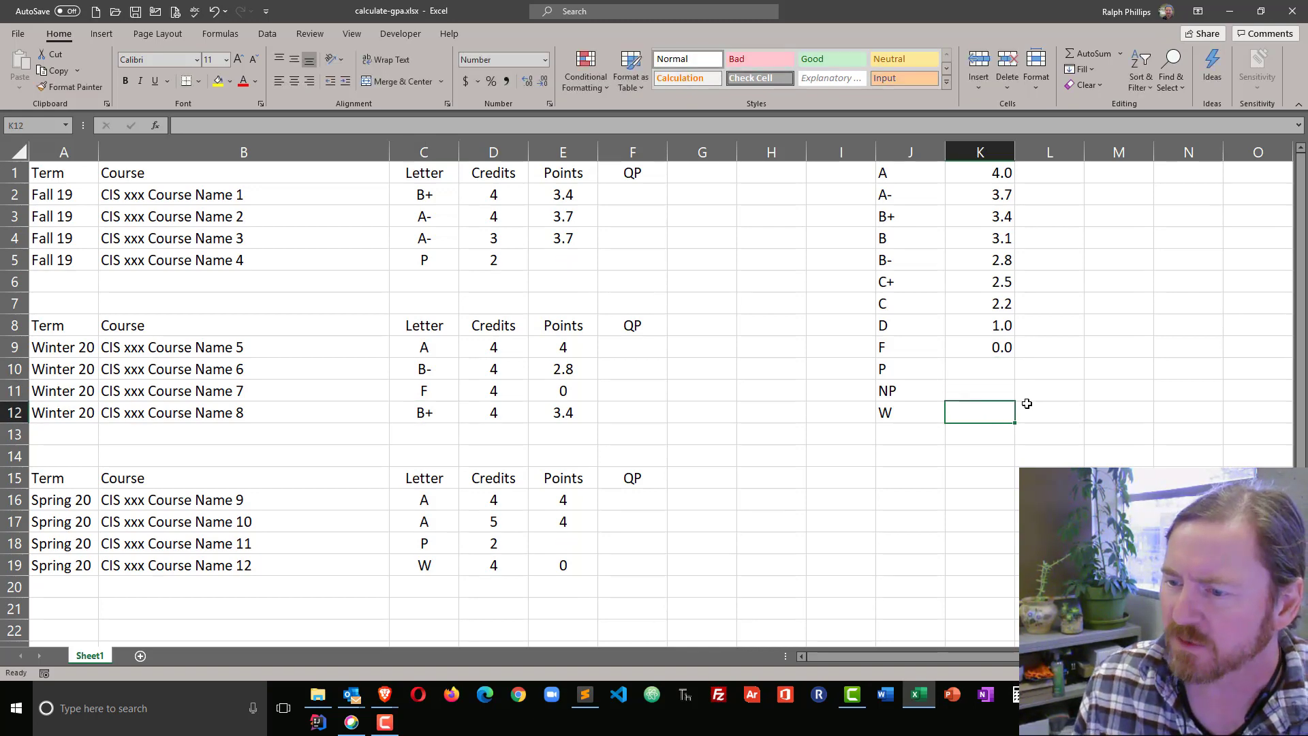
key("Return")
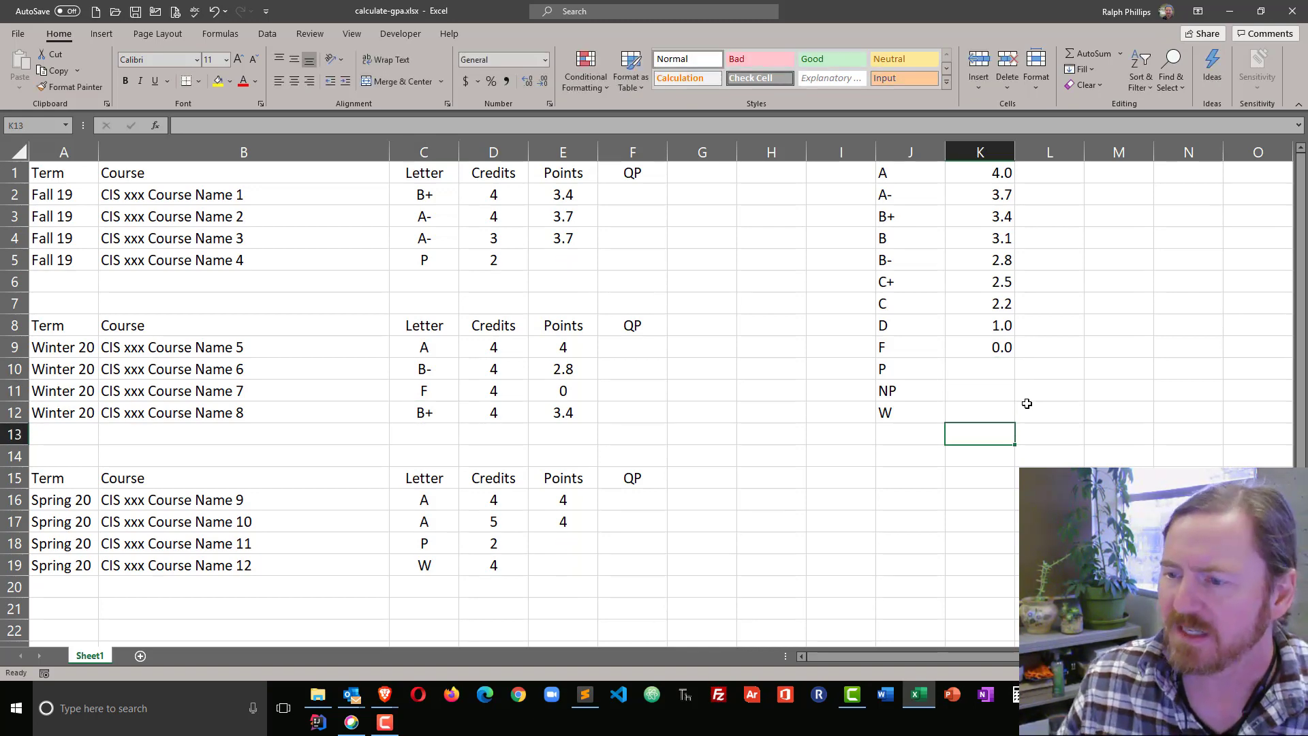
Enter =D2*E2 in F2 to get Course Name 1's quality points
left_click(633, 197)
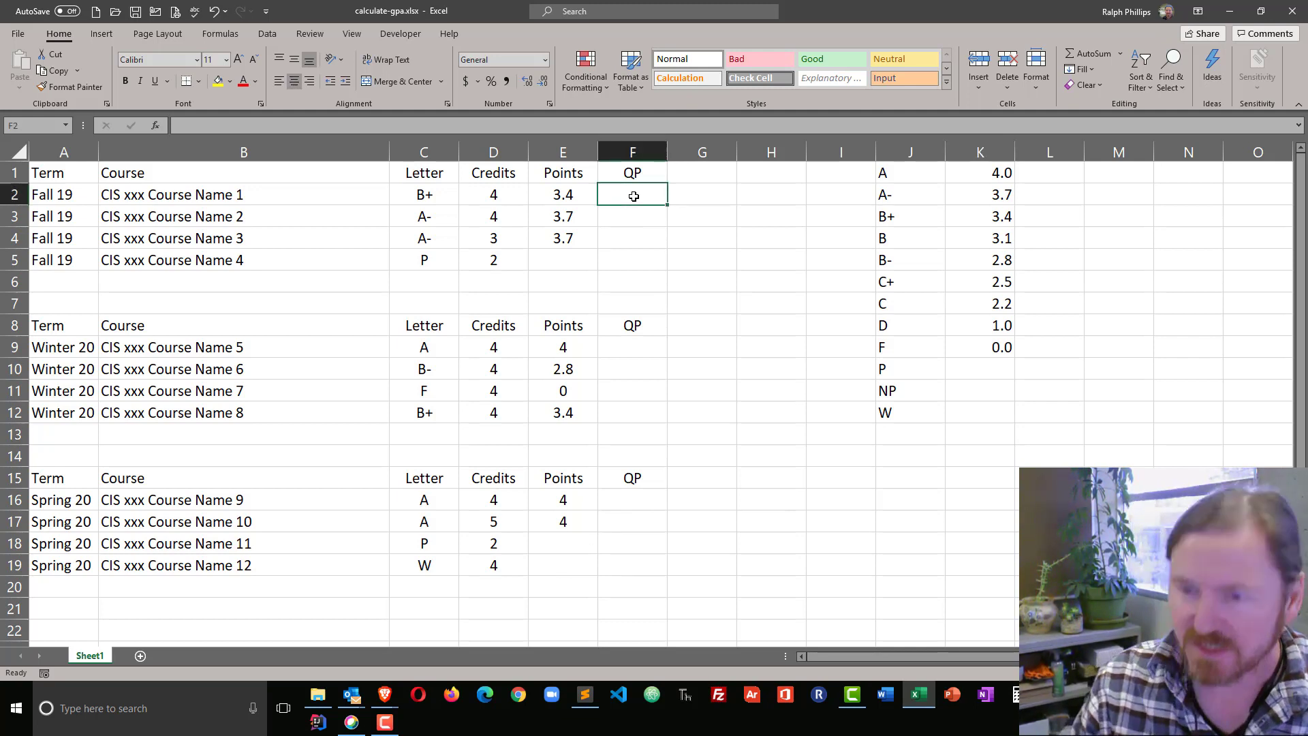
type("=")
left_click(484, 196)
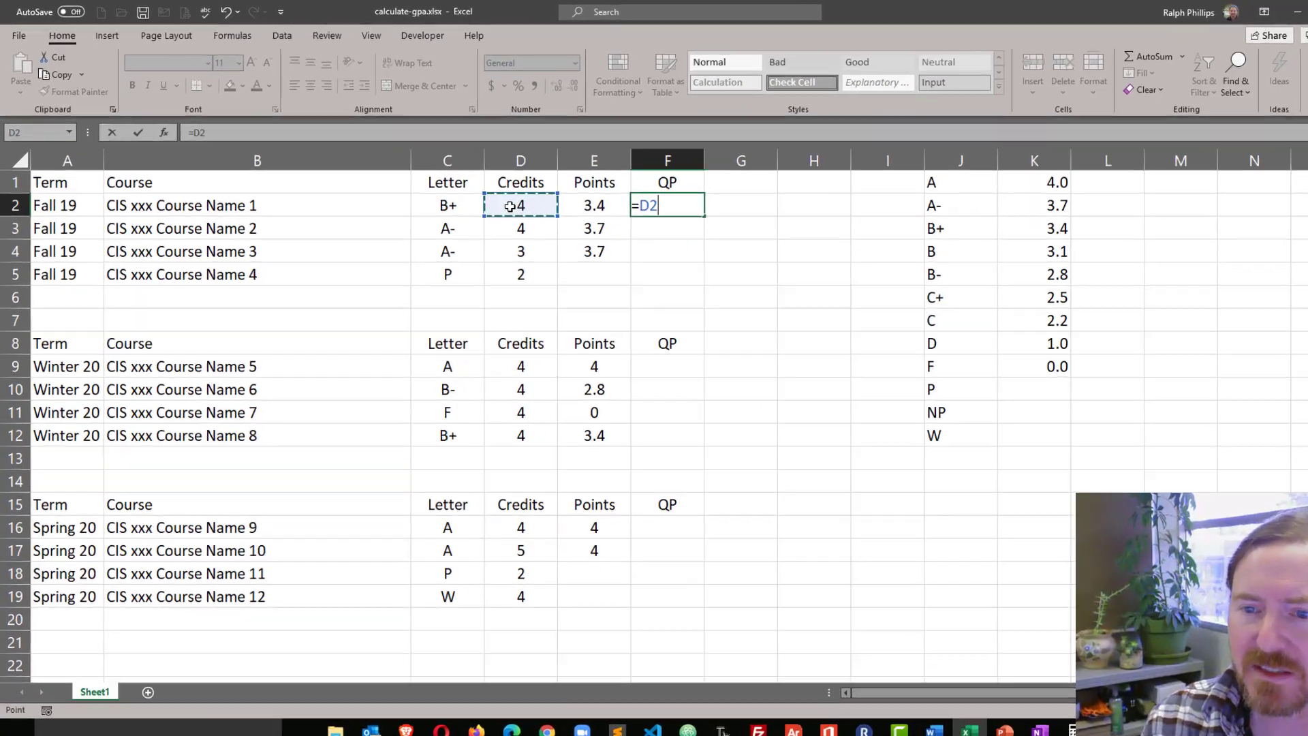
type("*")
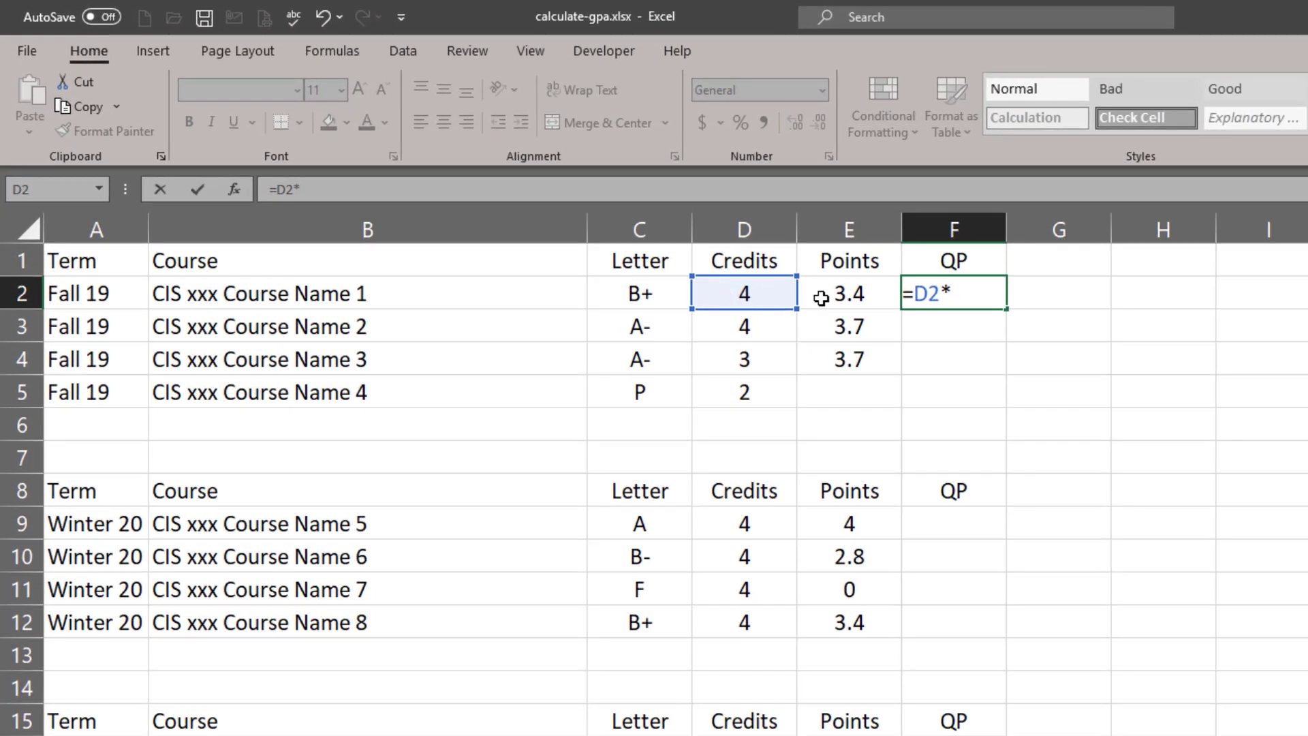
left_click(896, 300)
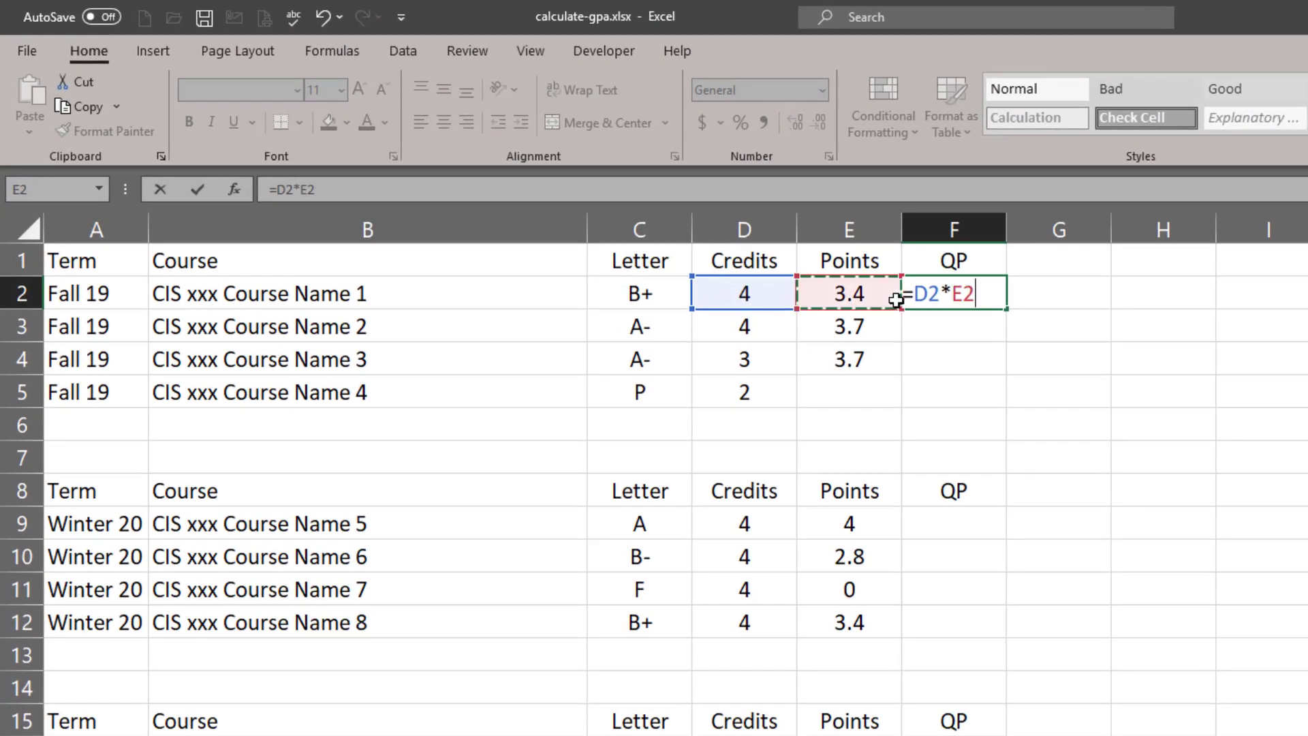
key("Return")
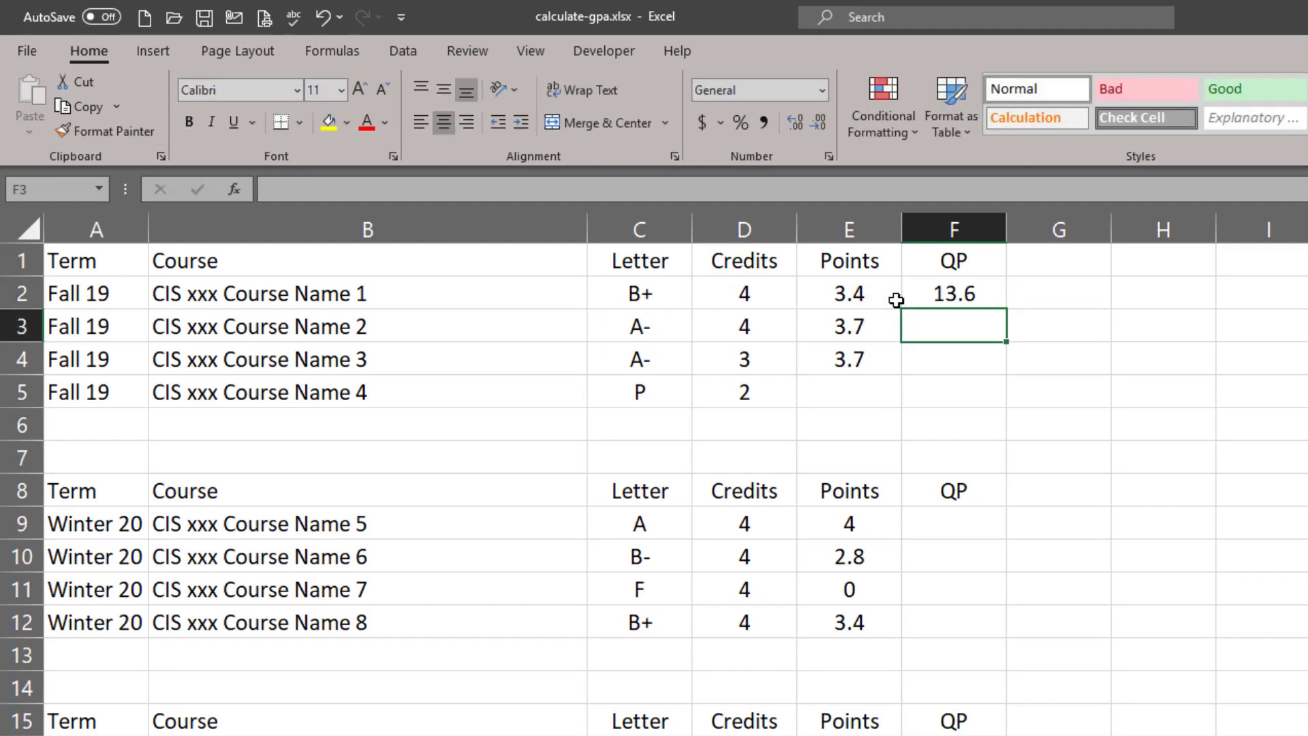
Fill the QP formula down to F5 and paste it into F9:F12 and F16:F19
left_click(942, 293)
left_click_drag(1006, 310, 1005, 401)
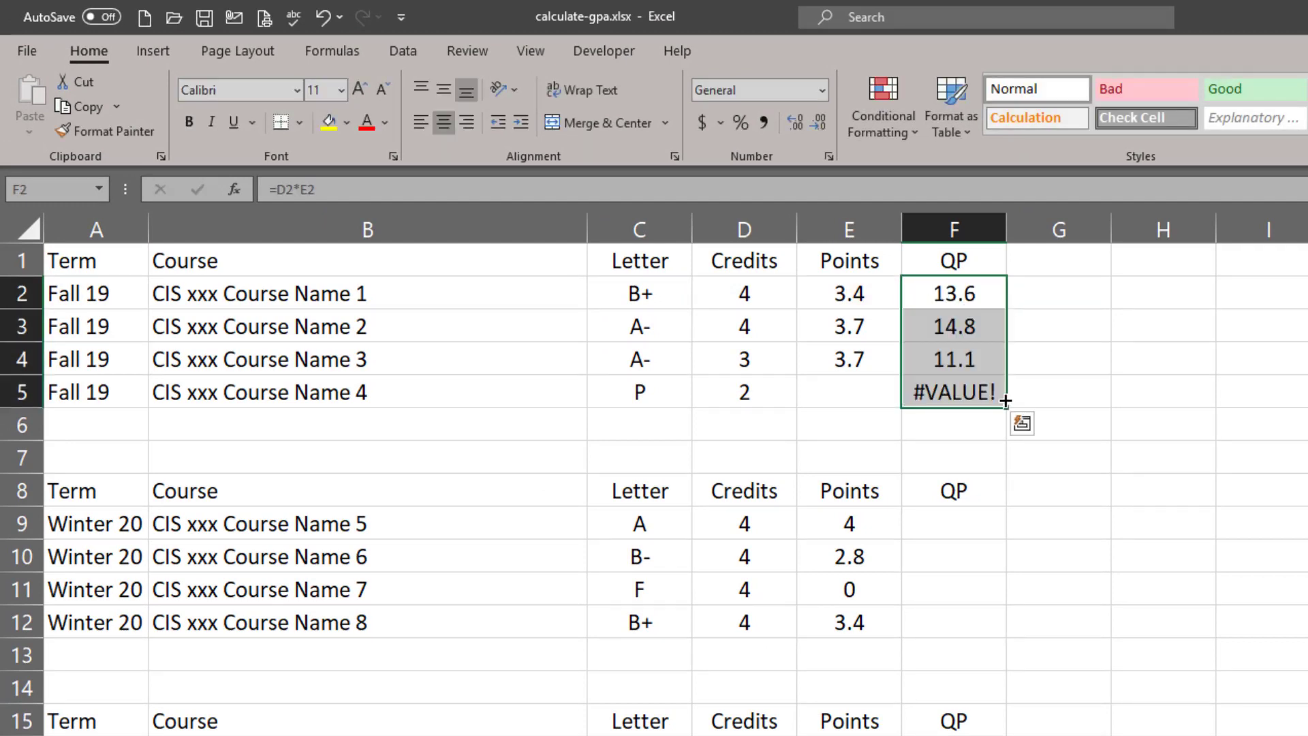
key("ctrl+c")
left_click_drag(965, 524, 963, 614)
key("ctrl+v")
left_click_drag(954, 735, 954, 735)
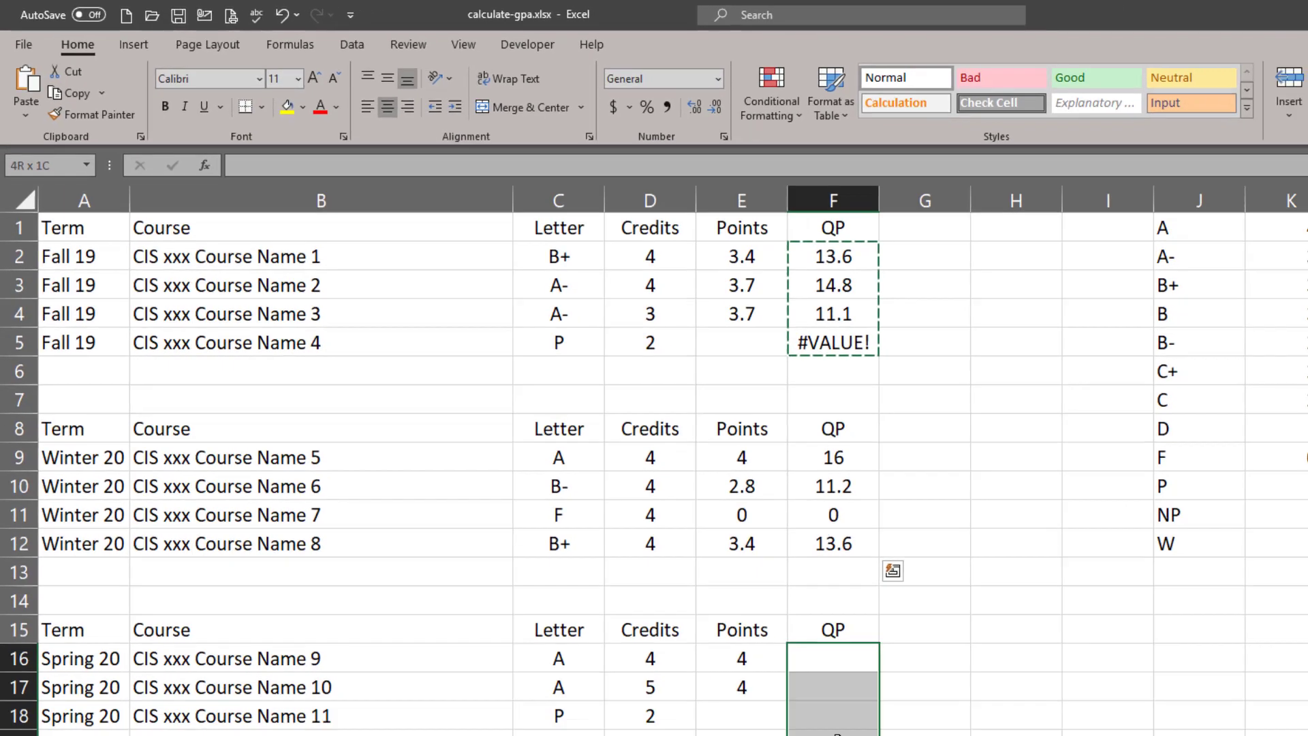
key("ctrl+v")
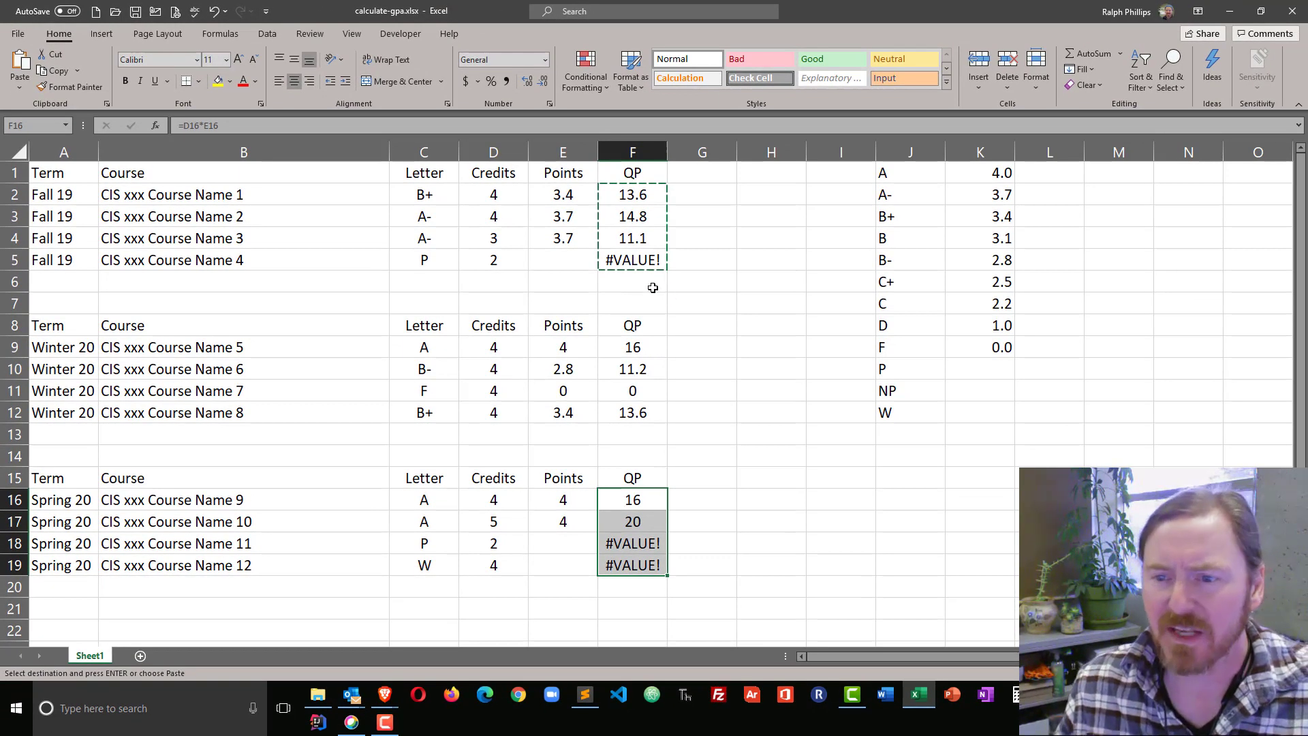
Delete the #VALUE! QP results in F5 and F18:F19 for the pass and withdrawn courses
left_click(629, 284)
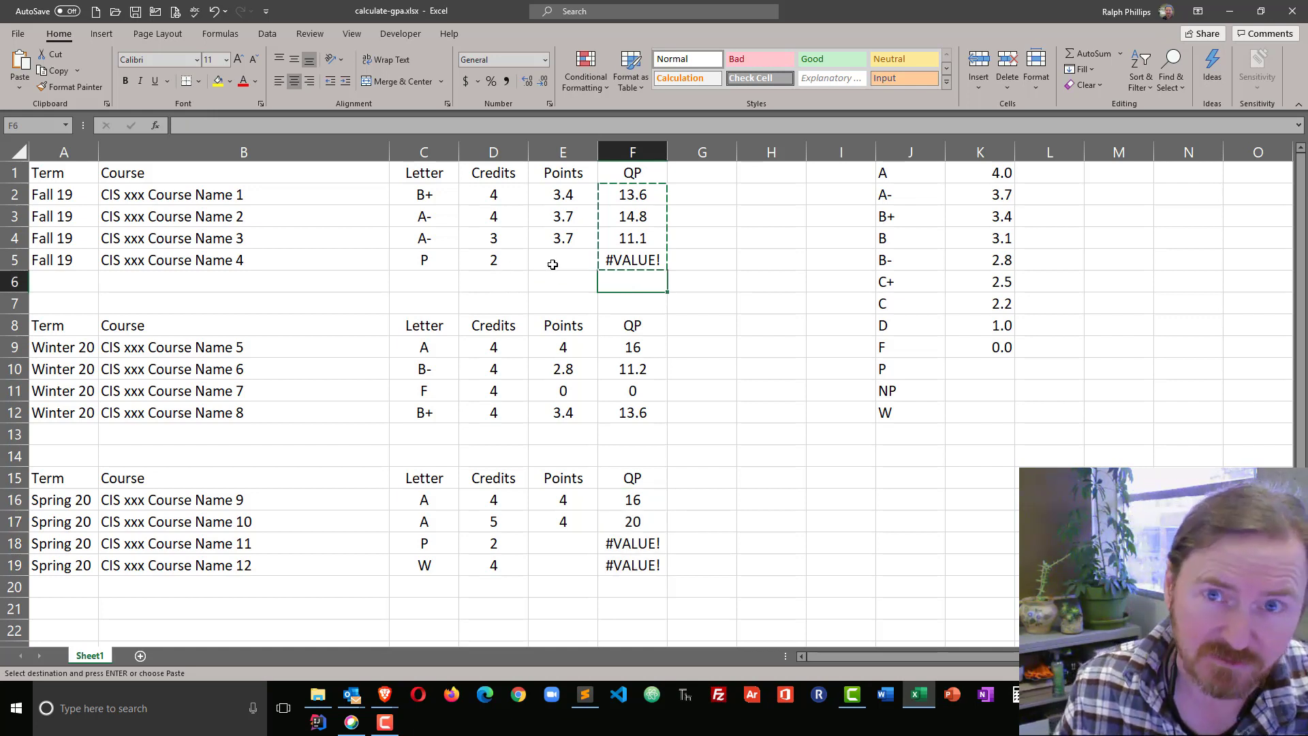
left_click(619, 266)
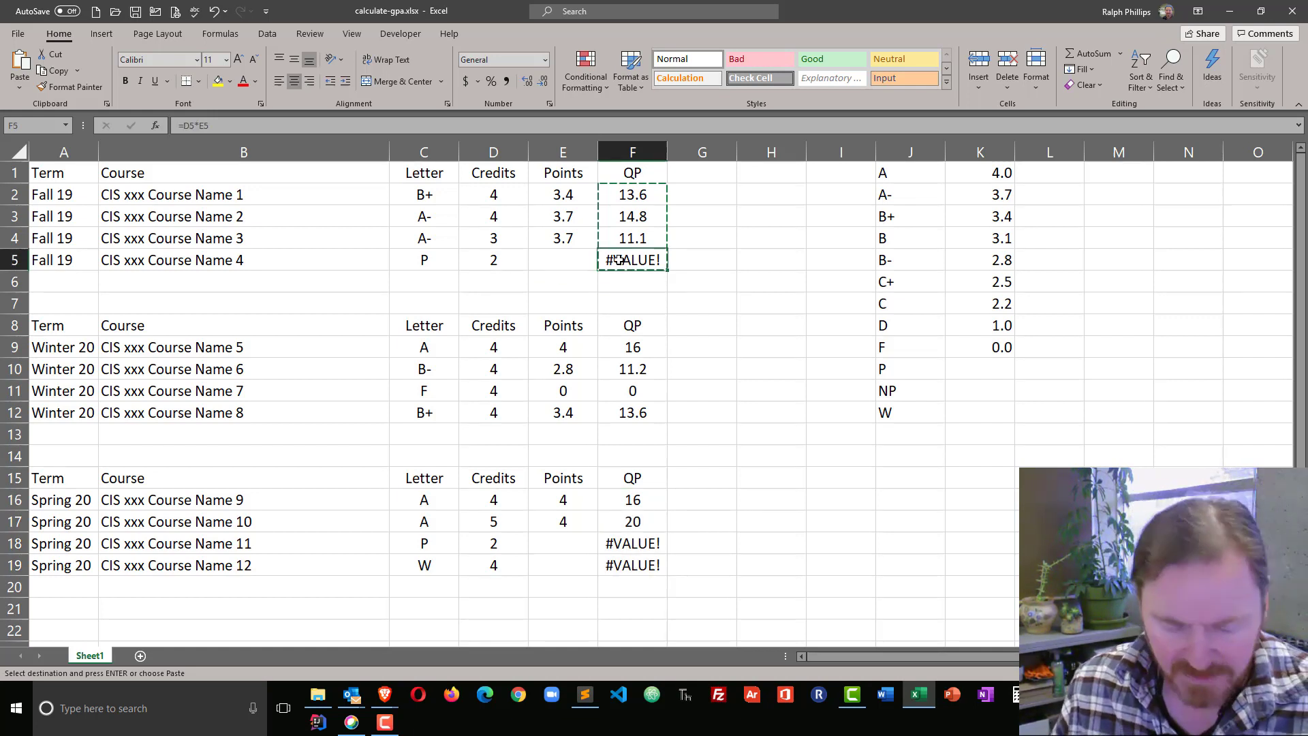
key("Escape")
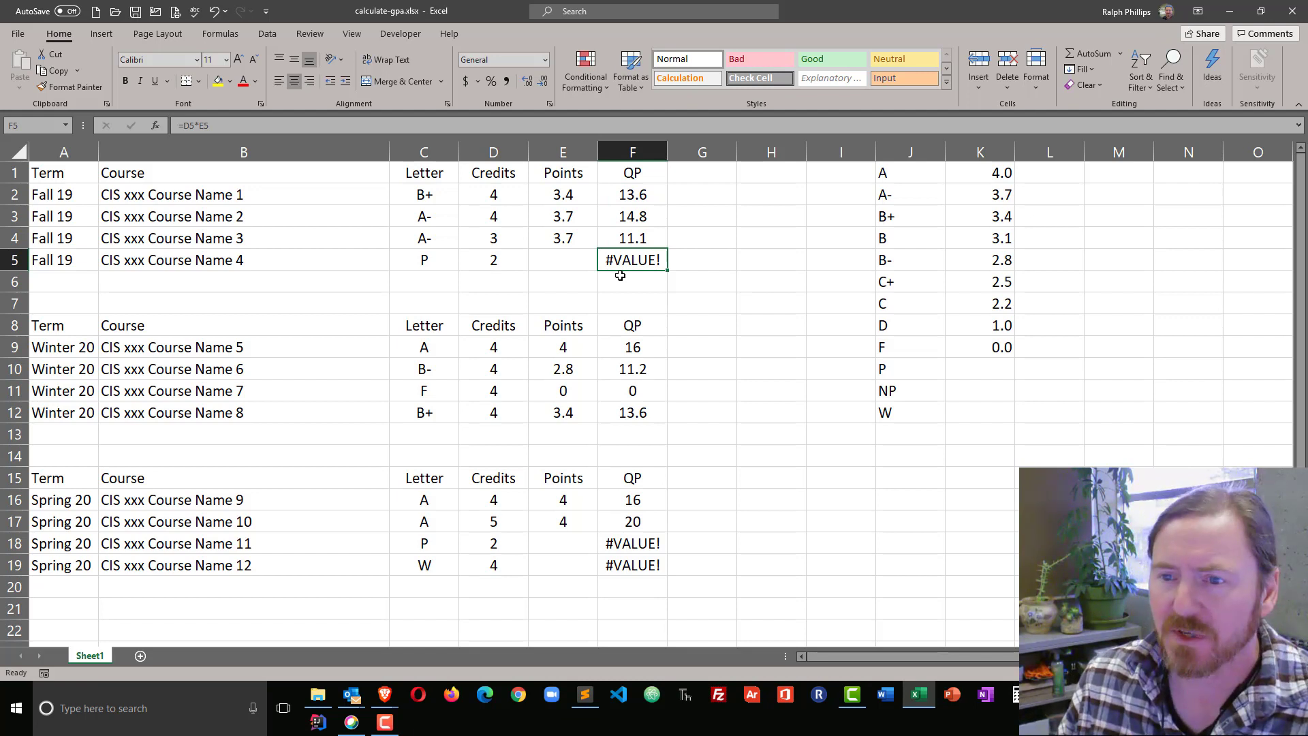
key("Delete")
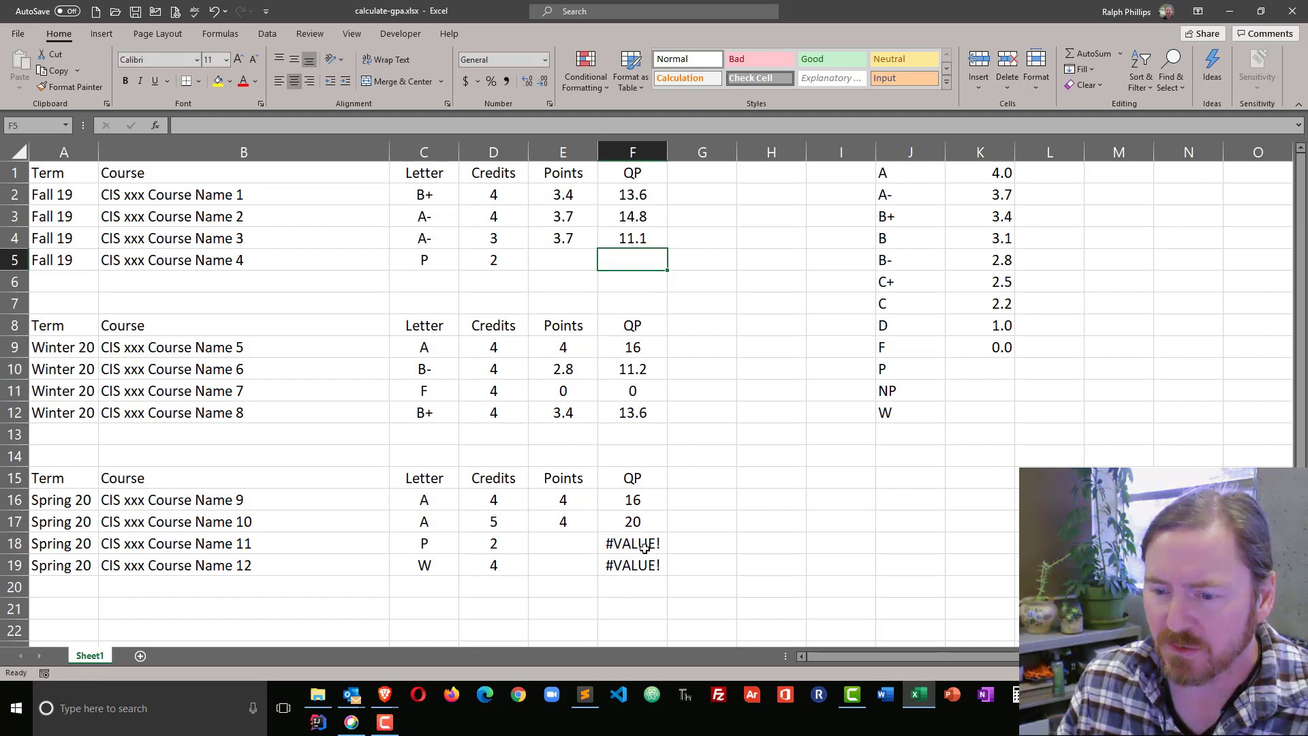
left_click_drag(643, 547, 645, 565)
key("Delete")
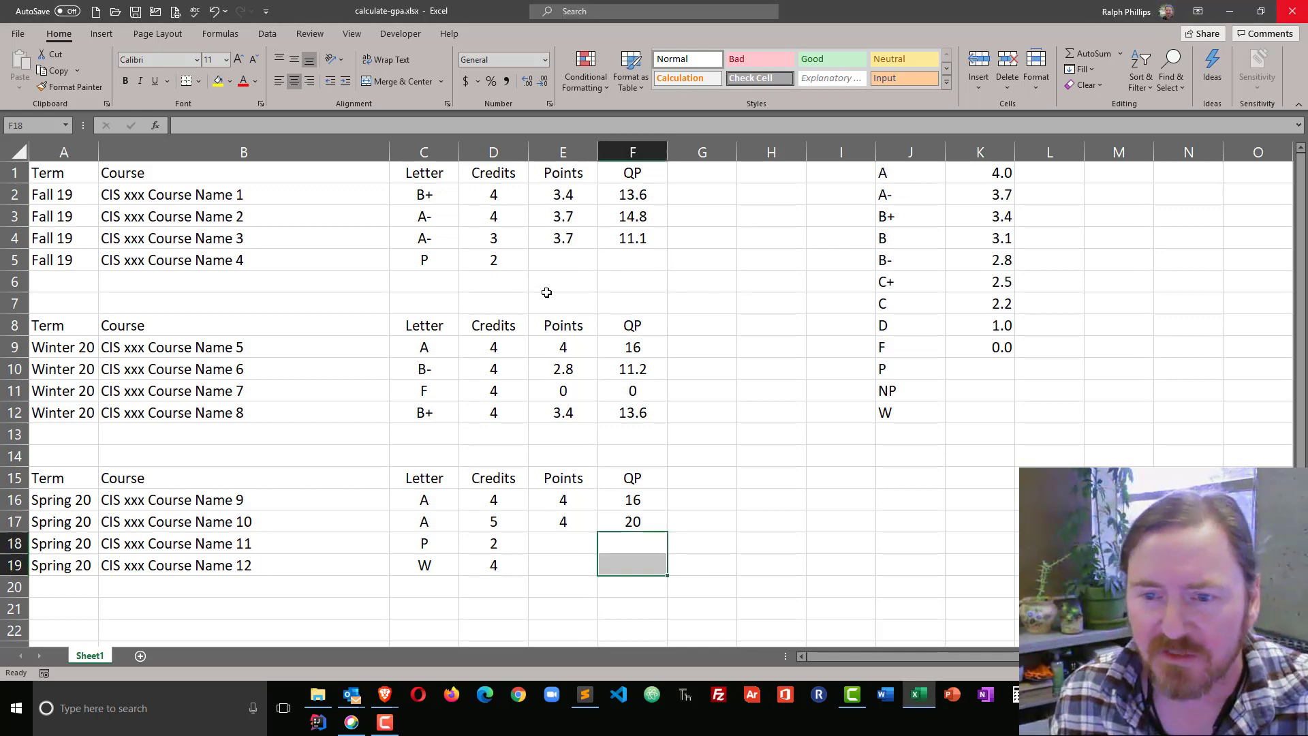
Add Fall 19 totals in D6:F6 with =SUM(D2:D5) filled across, leaving E6 blank
left_click(489, 284)
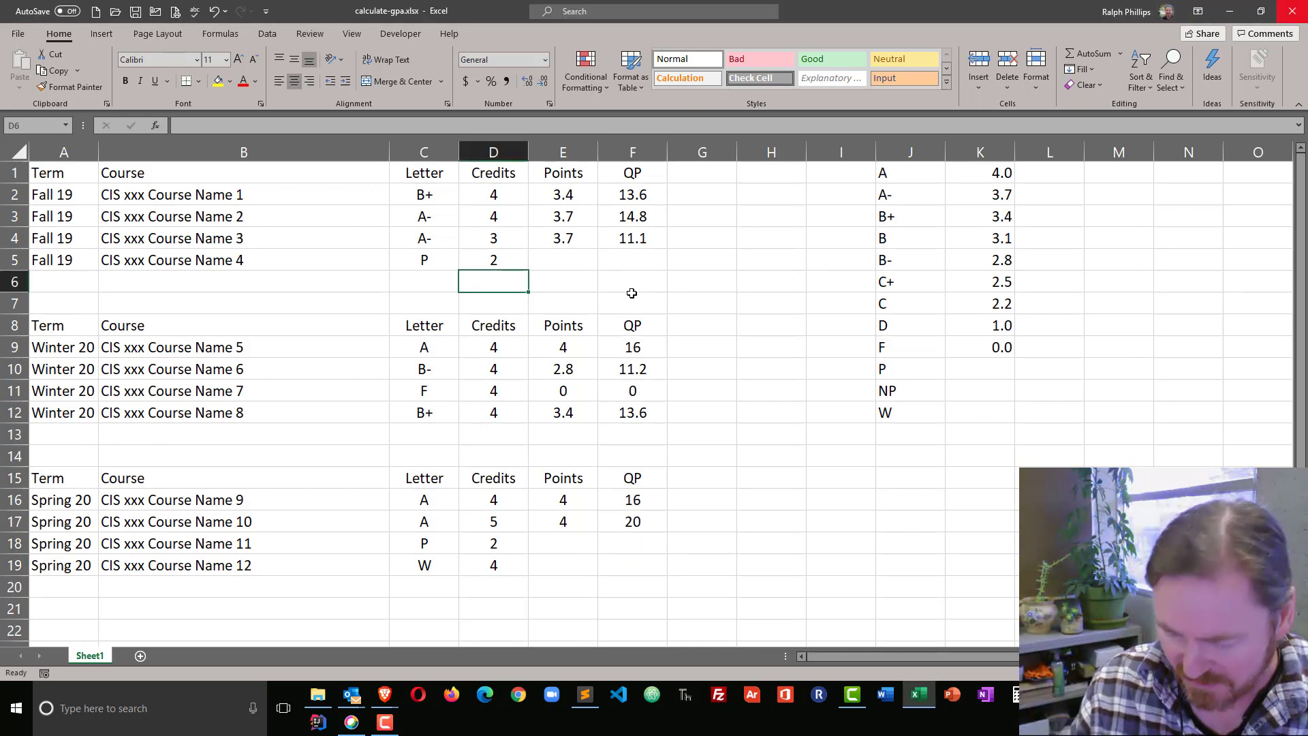
type("=sum(")
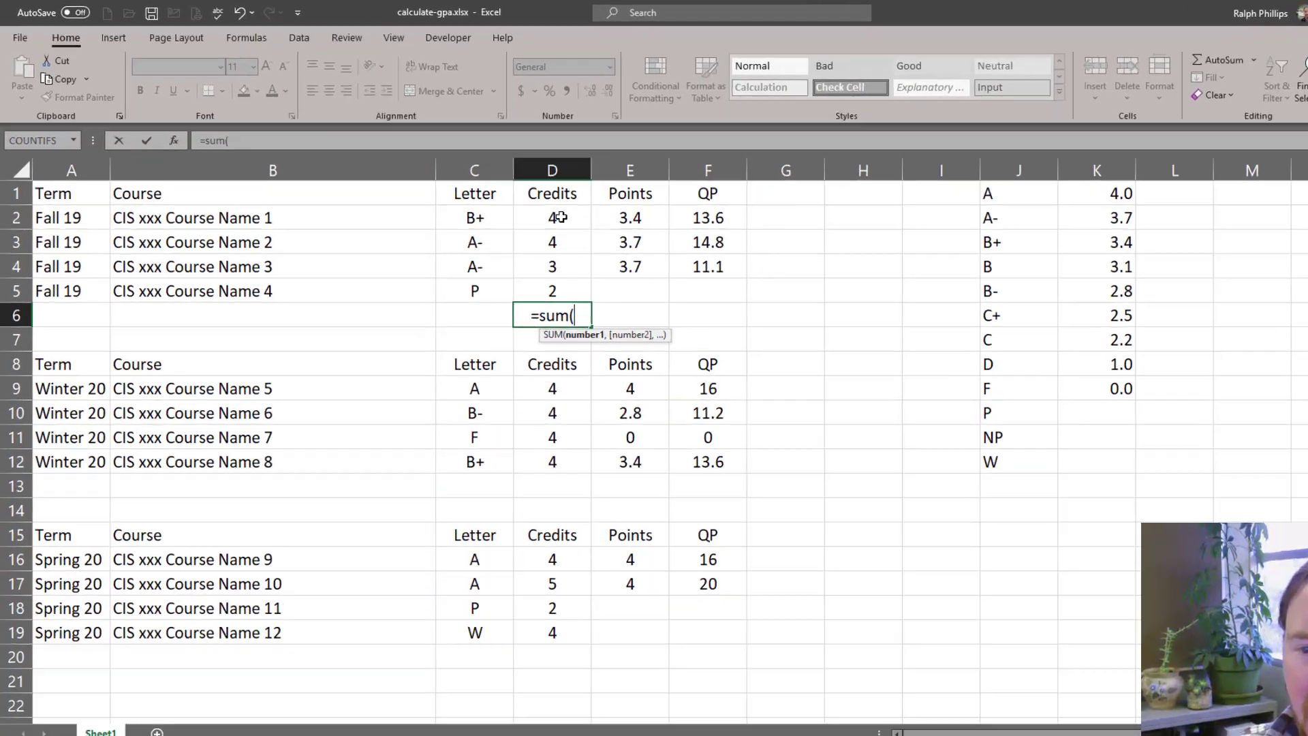
left_click_drag(502, 195, 501, 262)
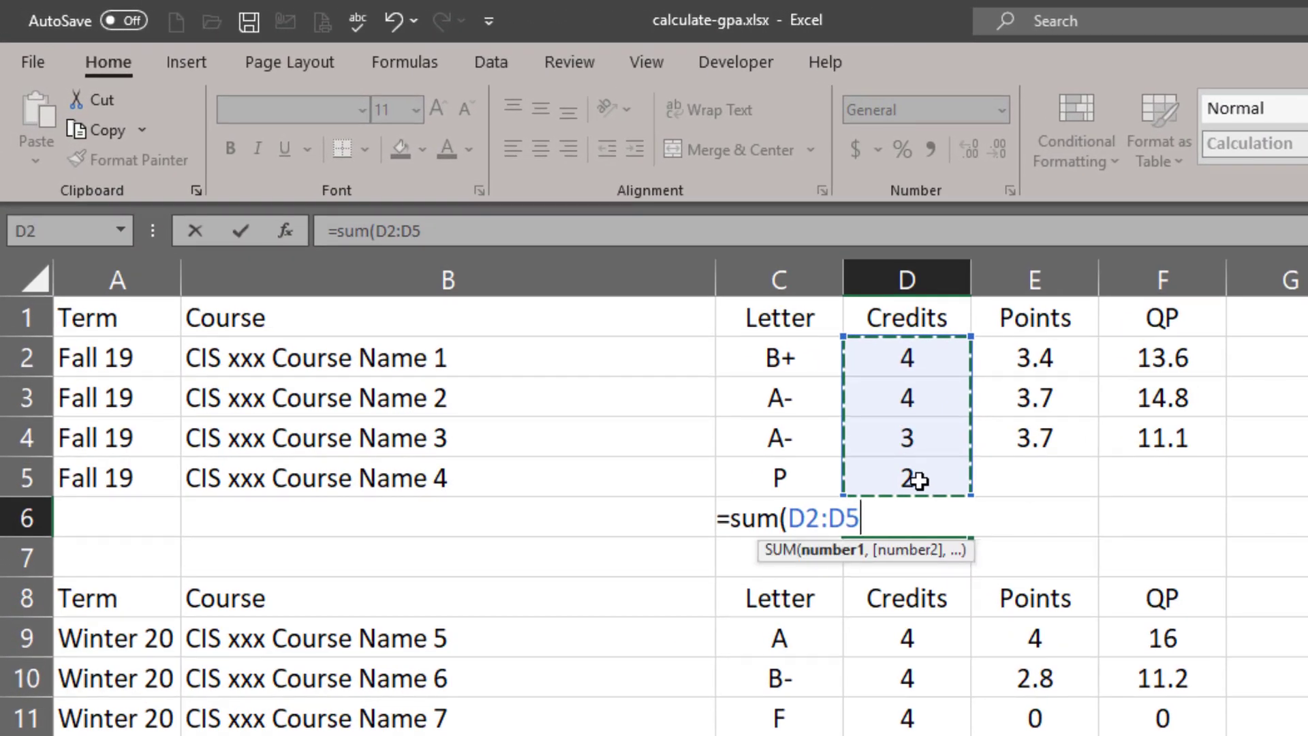
type(")")
key("Return")
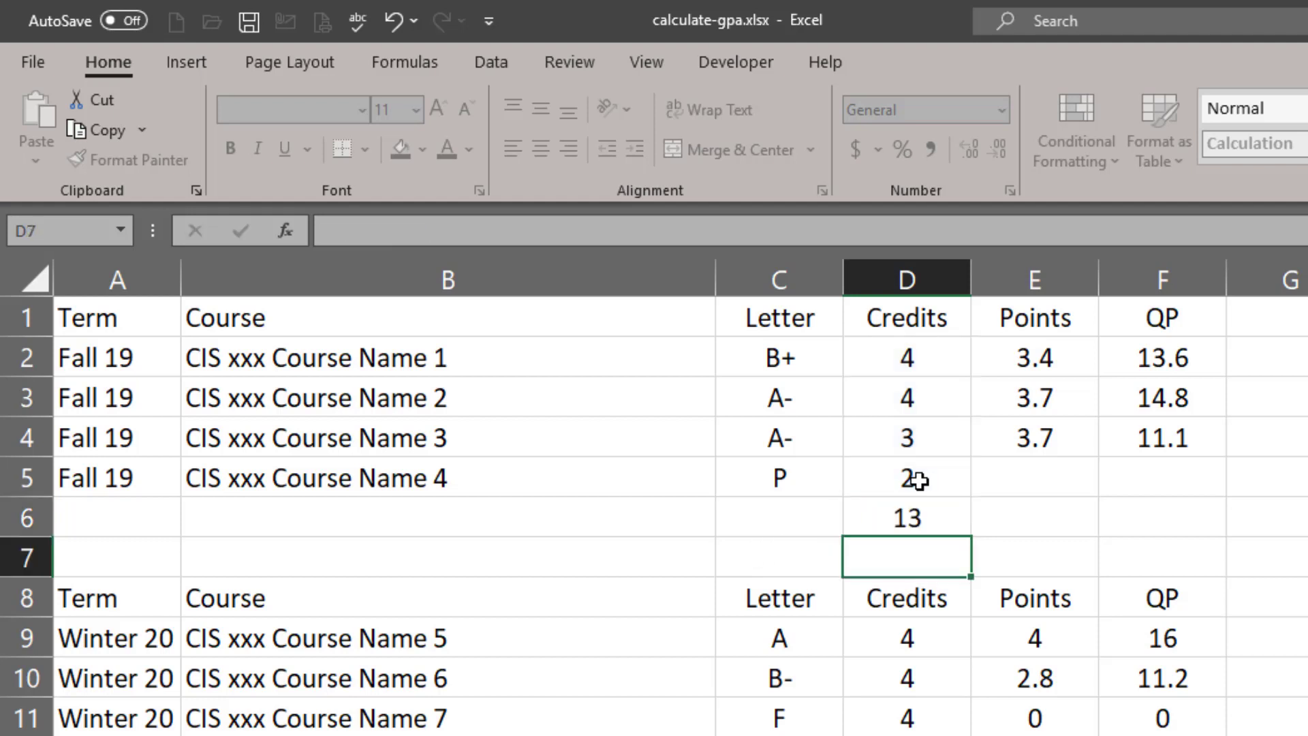
left_click(938, 515)
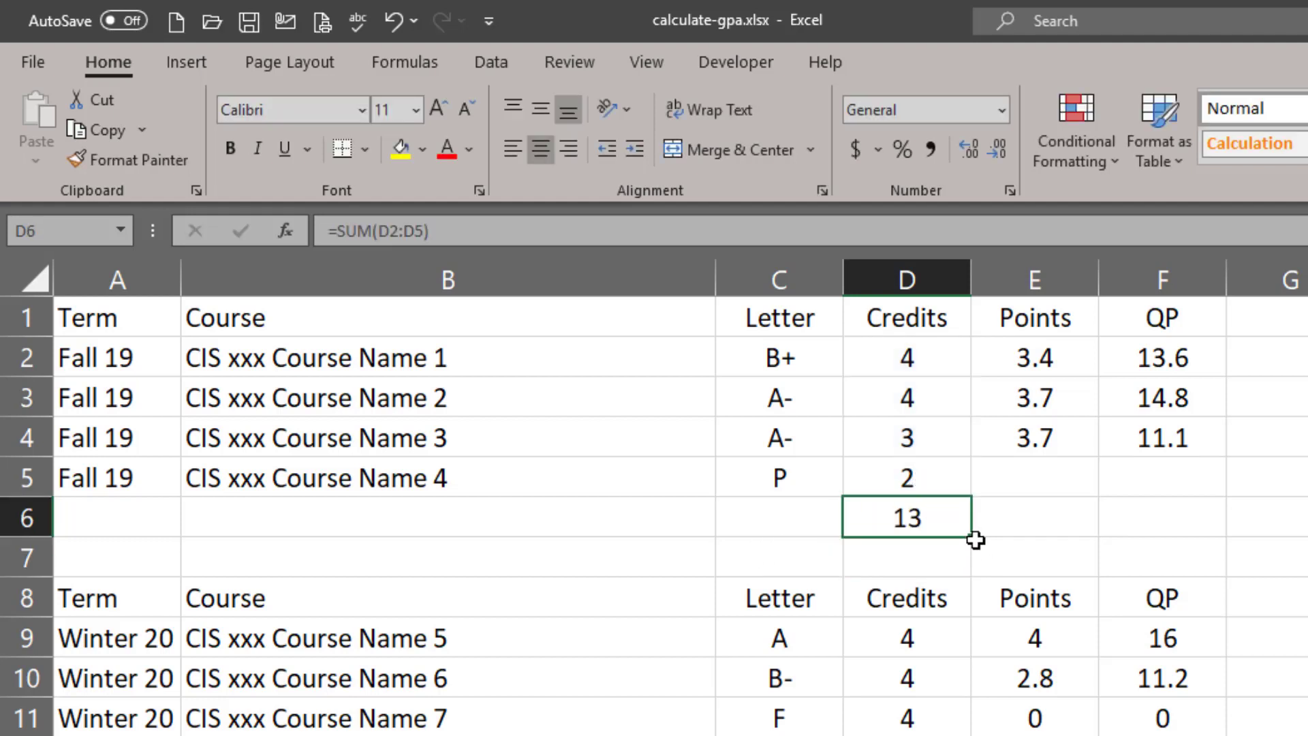
left_click_drag(968, 535, 1207, 540)
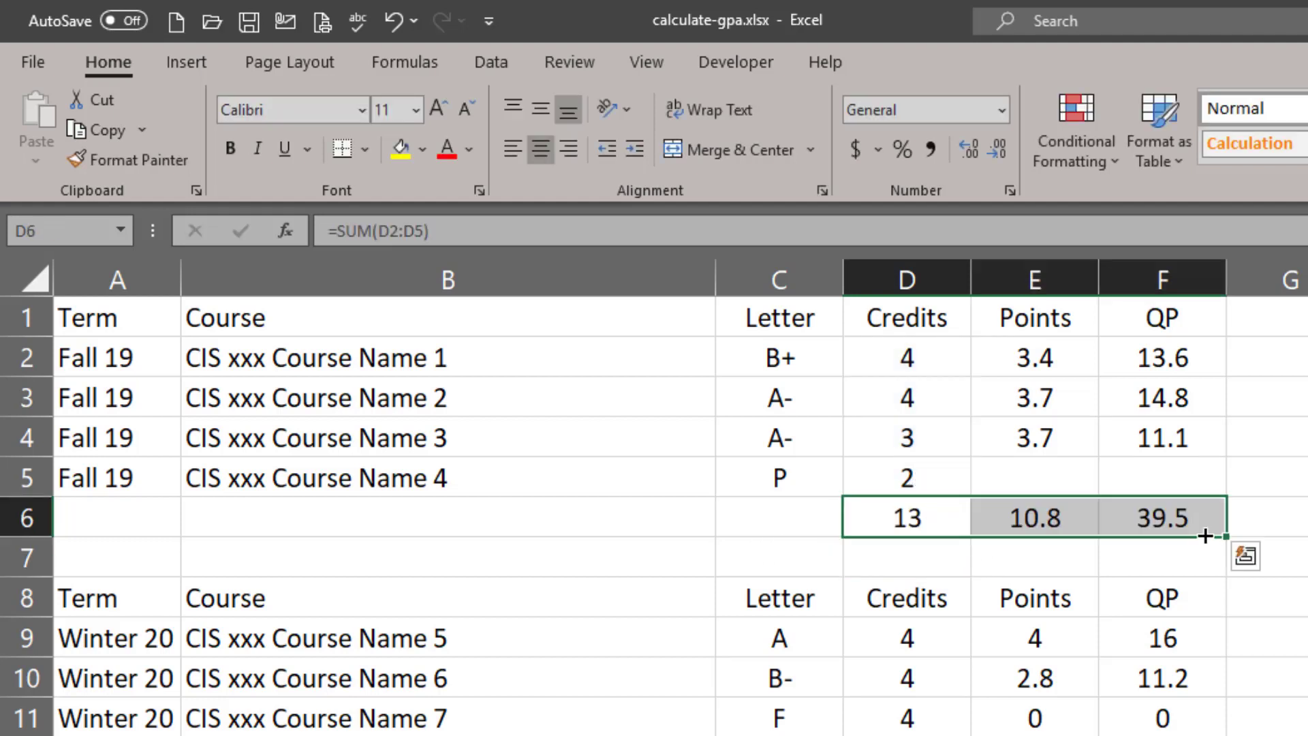
left_click(1024, 516)
key("Delete")
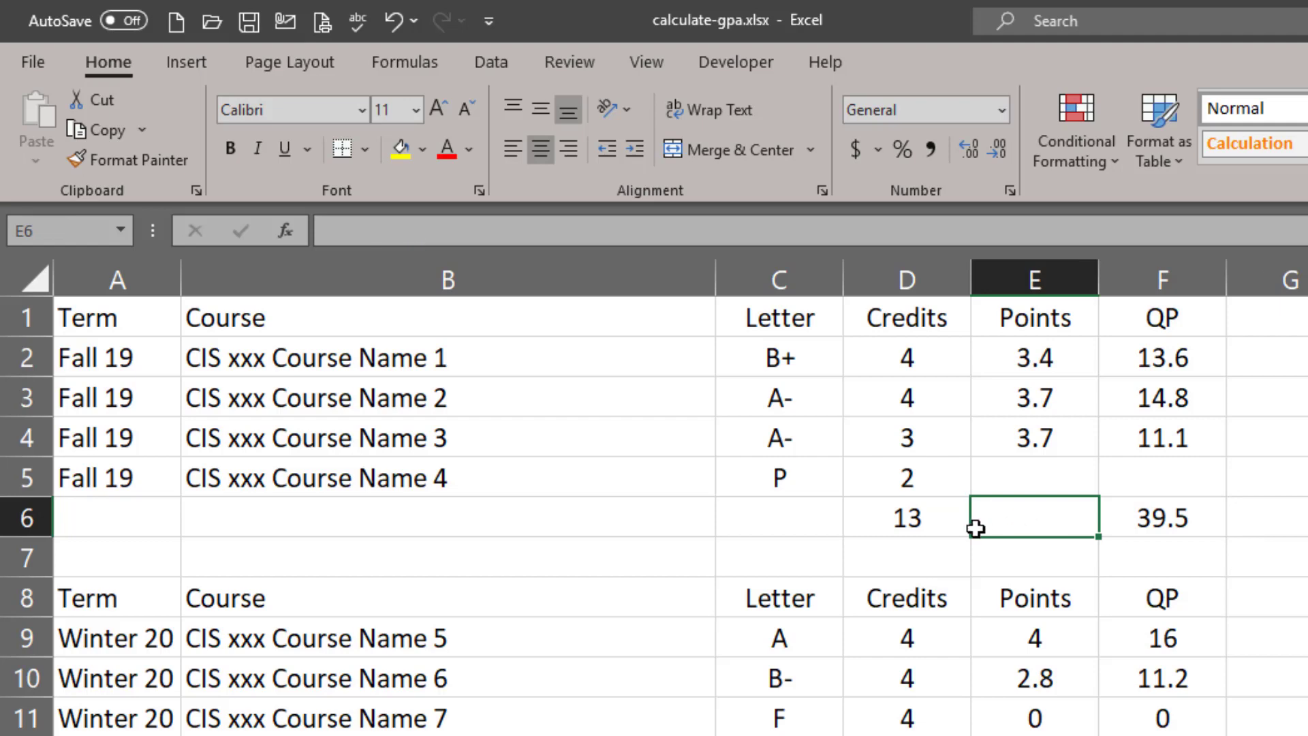
Copy the D6:F6 totals to the Spring 20 and Winter 20 rows and shade them yellow
left_click_drag(922, 526, 1177, 525)
key("ctrl+c")
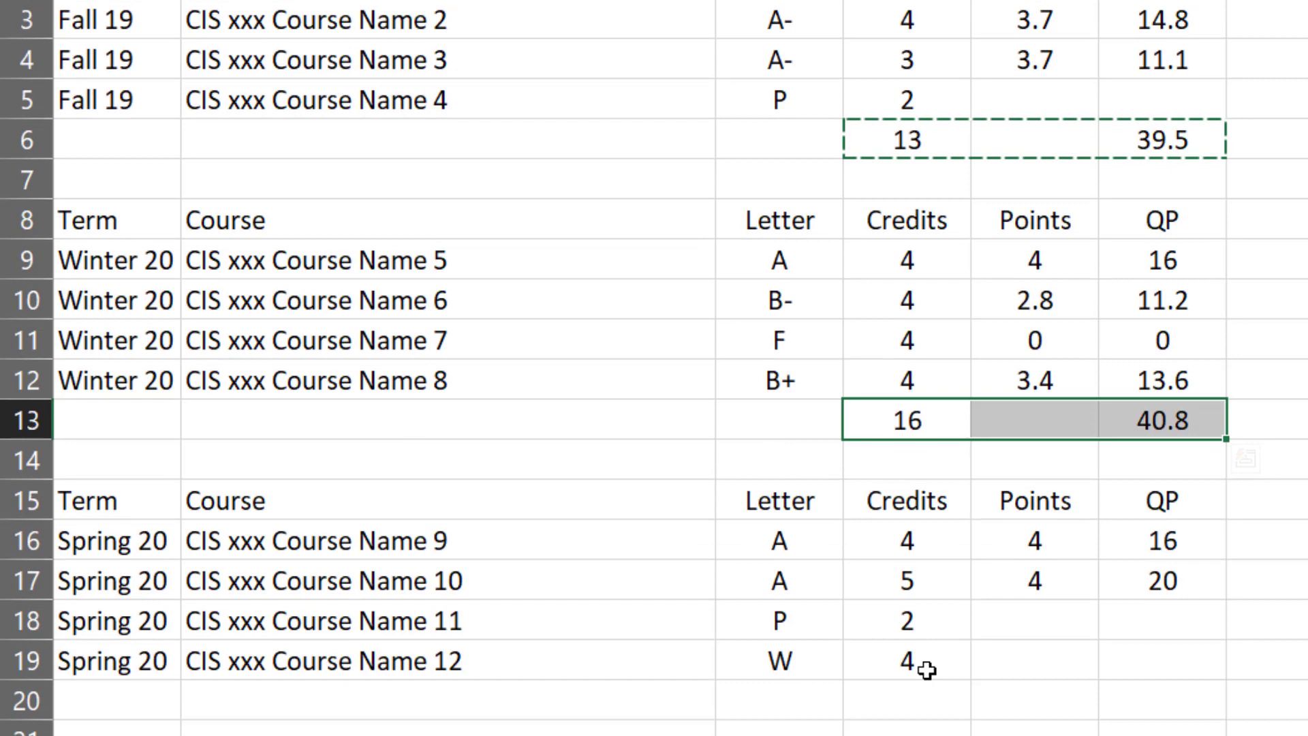
left_click_drag(909, 588, 1184, 589)
key("ctrl+v")
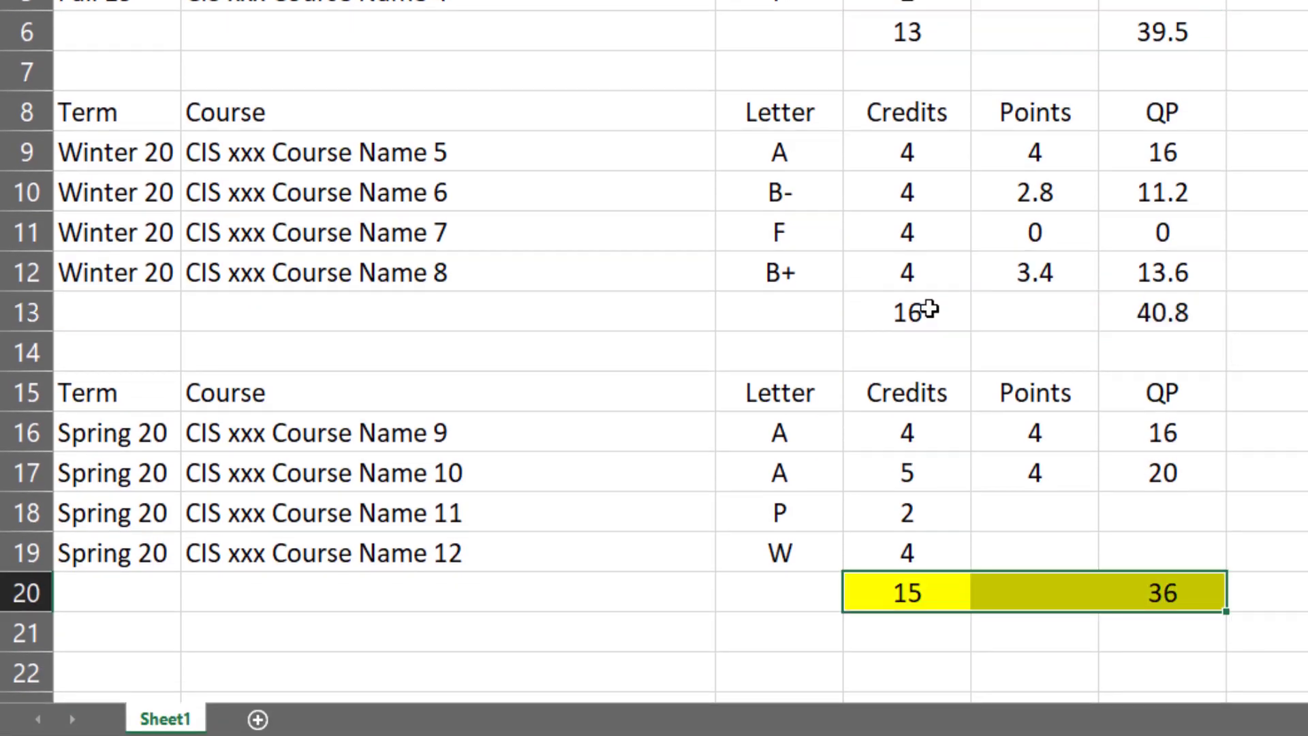
left_click_drag(928, 312, 1136, 319)
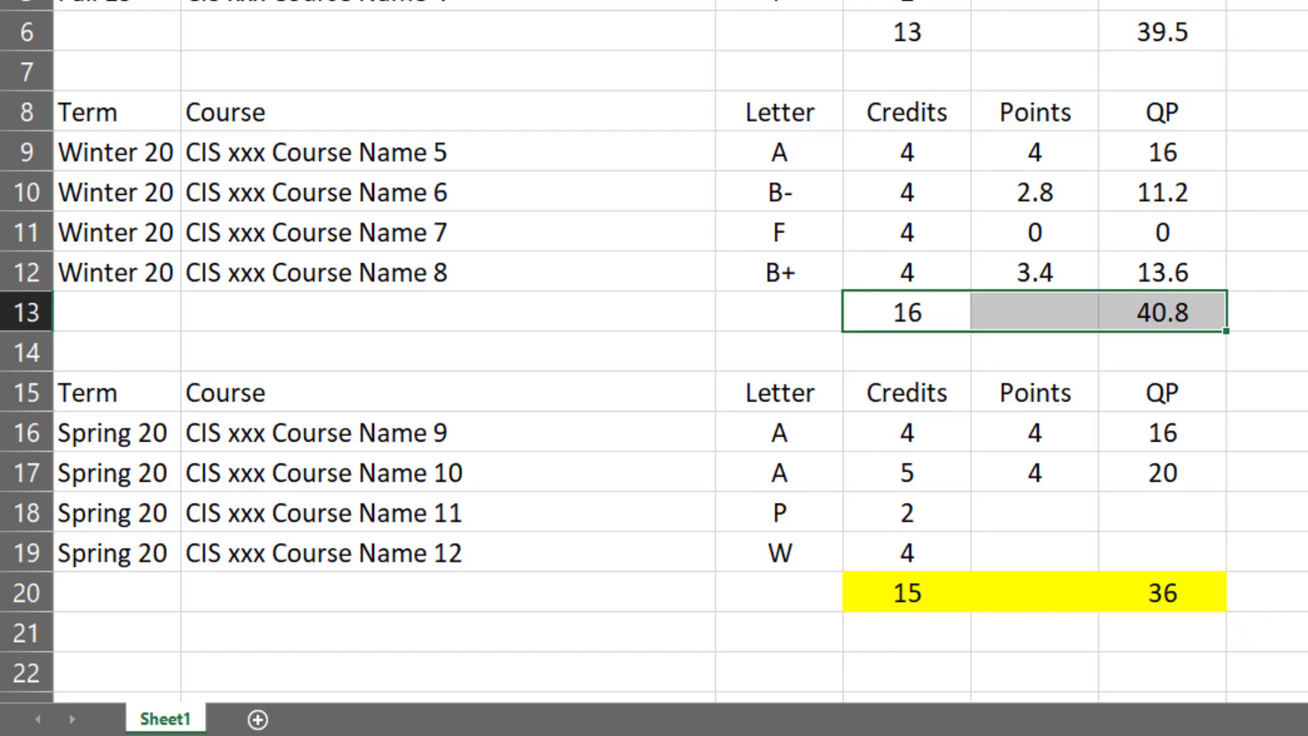
key("F4")
Type the heading GPA in H1
left_click(971, 376)
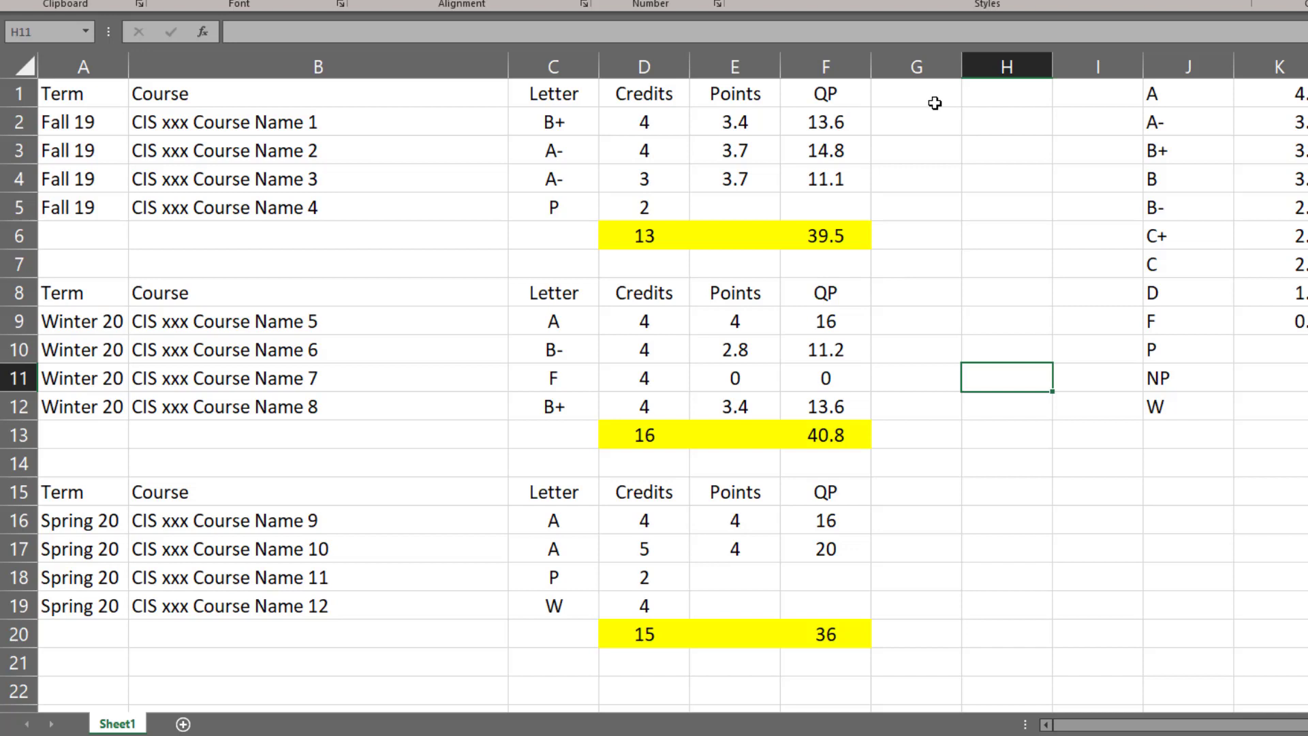
left_click(999, 93)
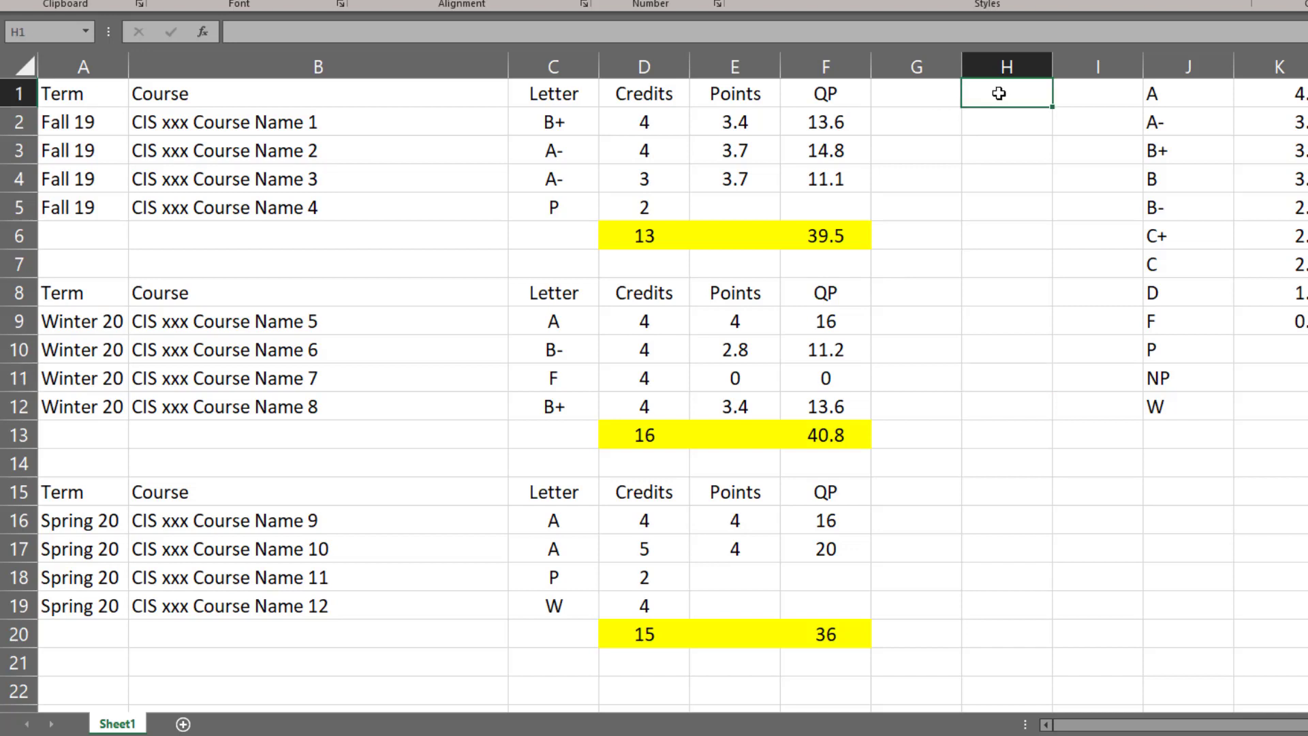
type("GPA")
key("Return")
key("Return")
key("Return")
key("Return")
key("Return")
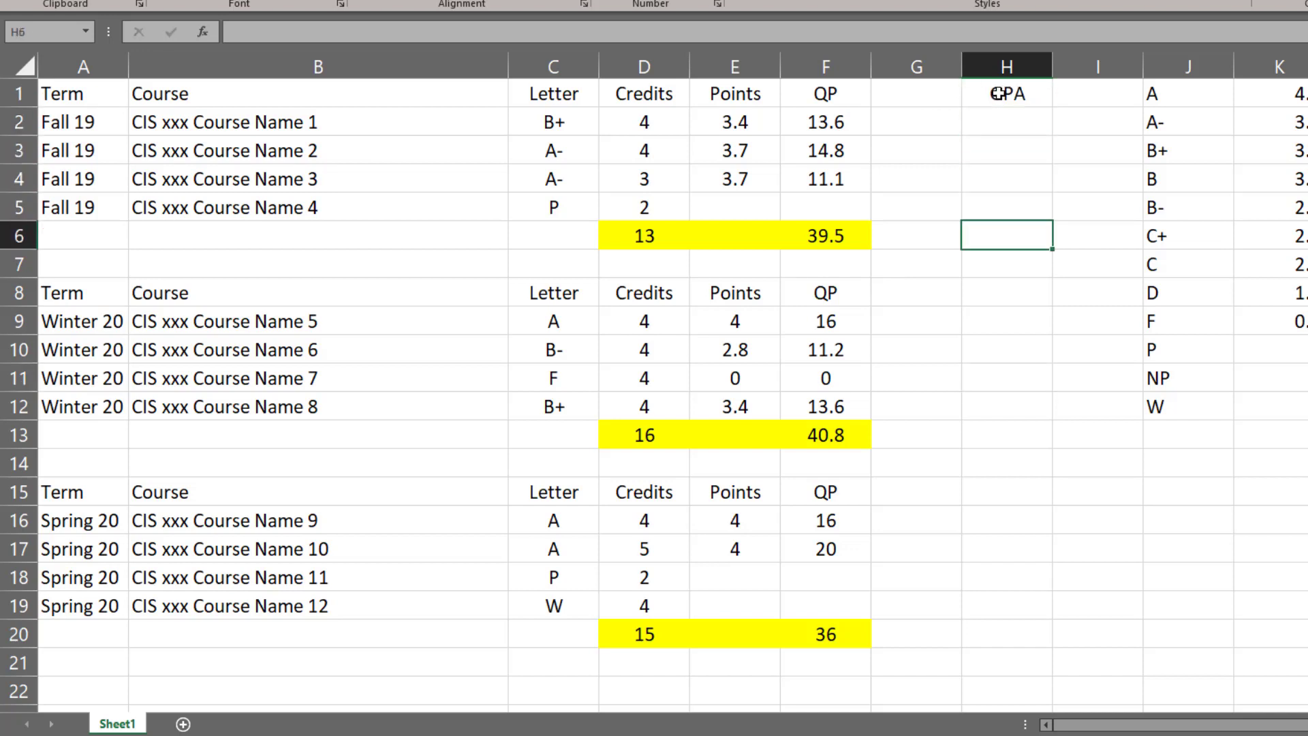
key("Return")
key("F2")
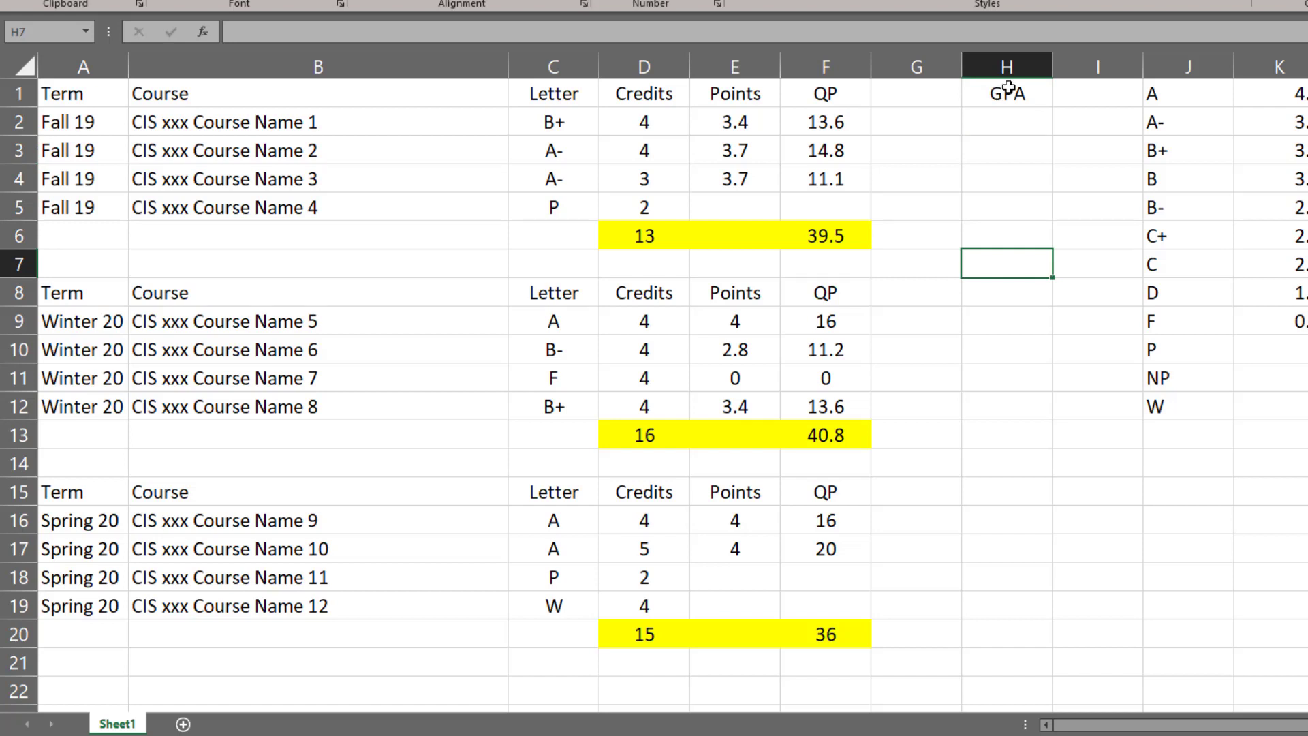
Enter =F6/D6 in H6 for the Fall 19 GPA, giving 3.03846
left_click(1027, 235)
type("=")
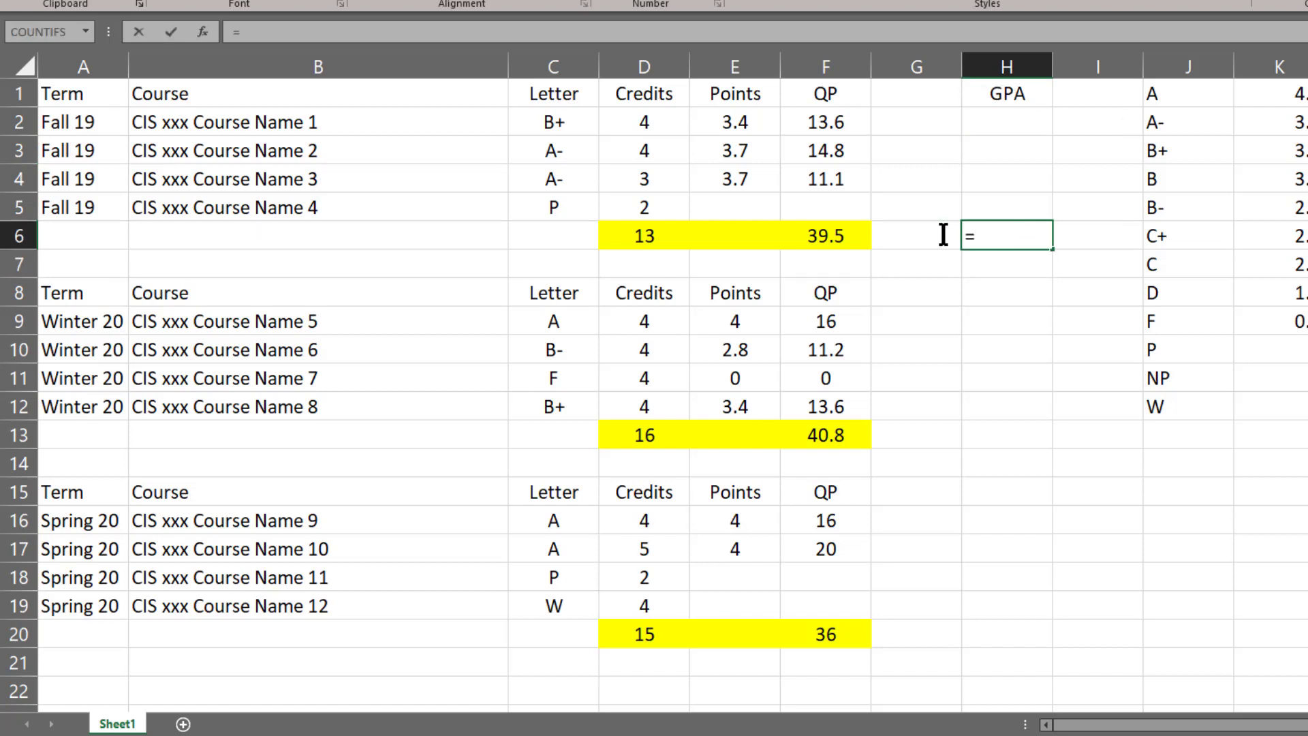
left_click(820, 237)
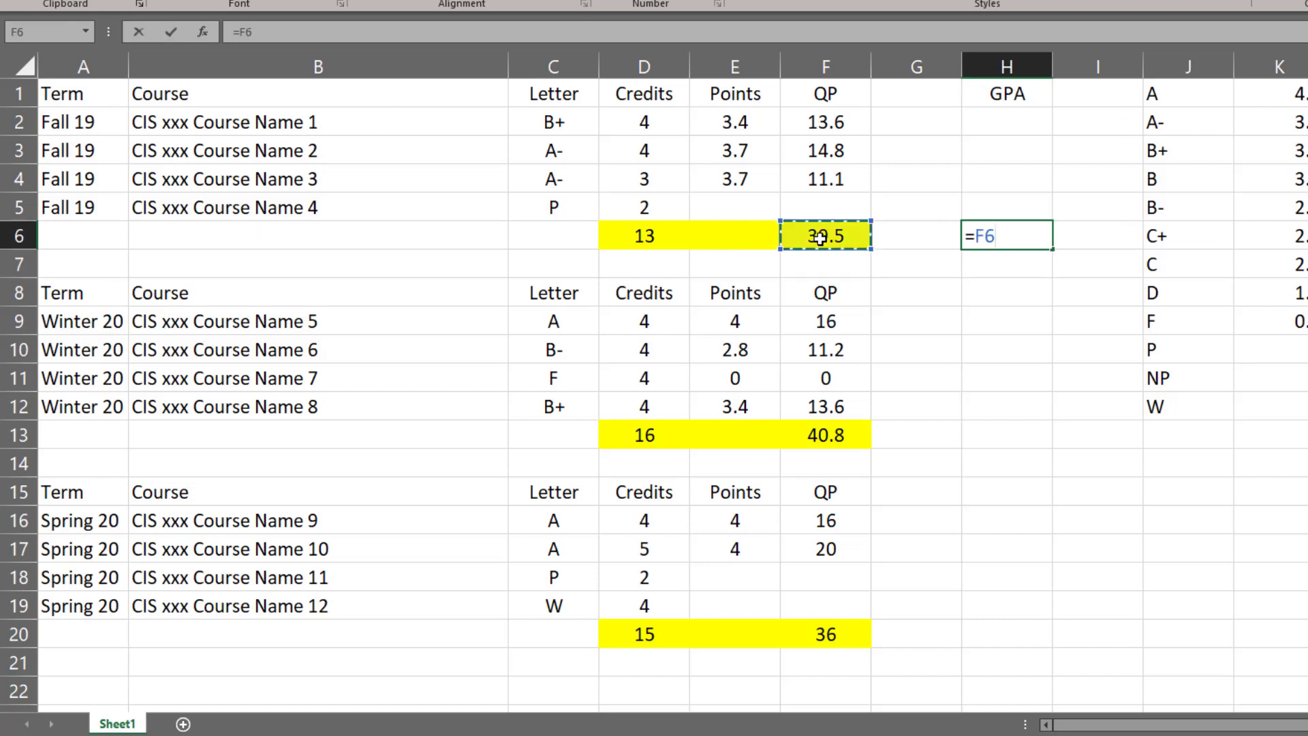
type("/")
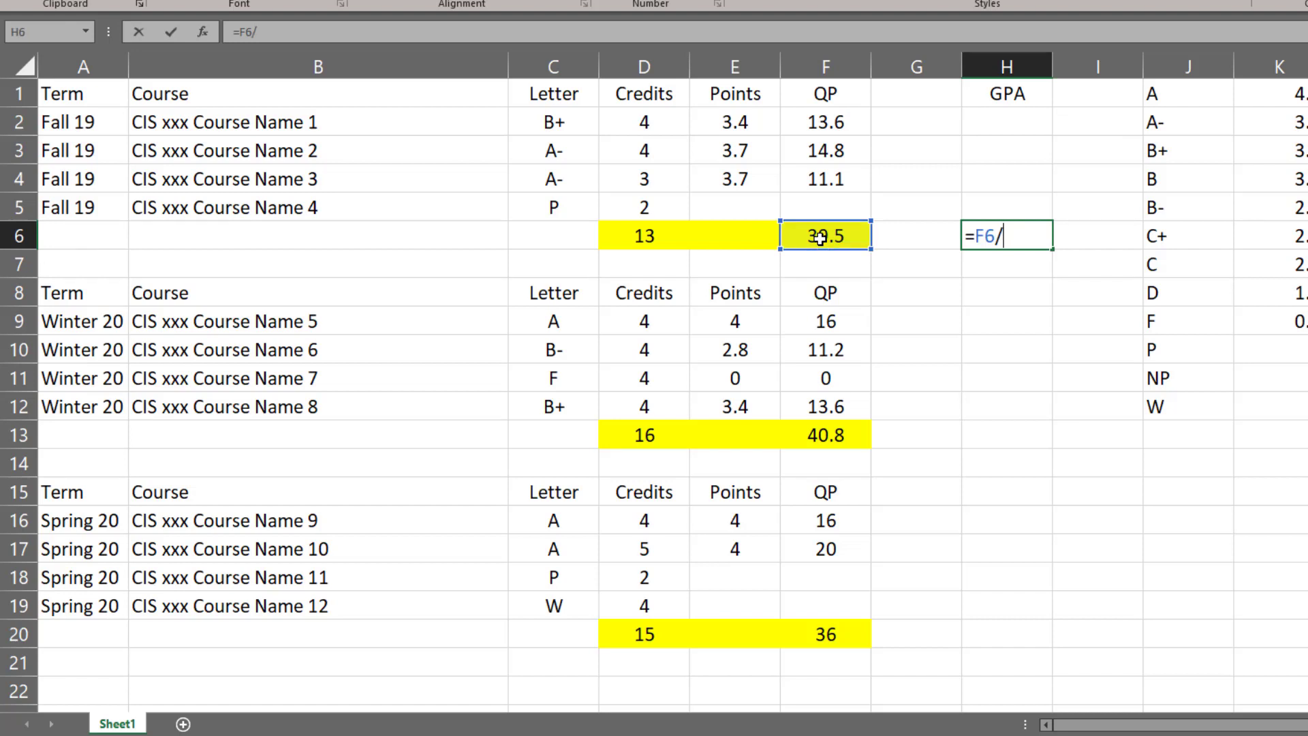
left_click(626, 237)
key("Return")
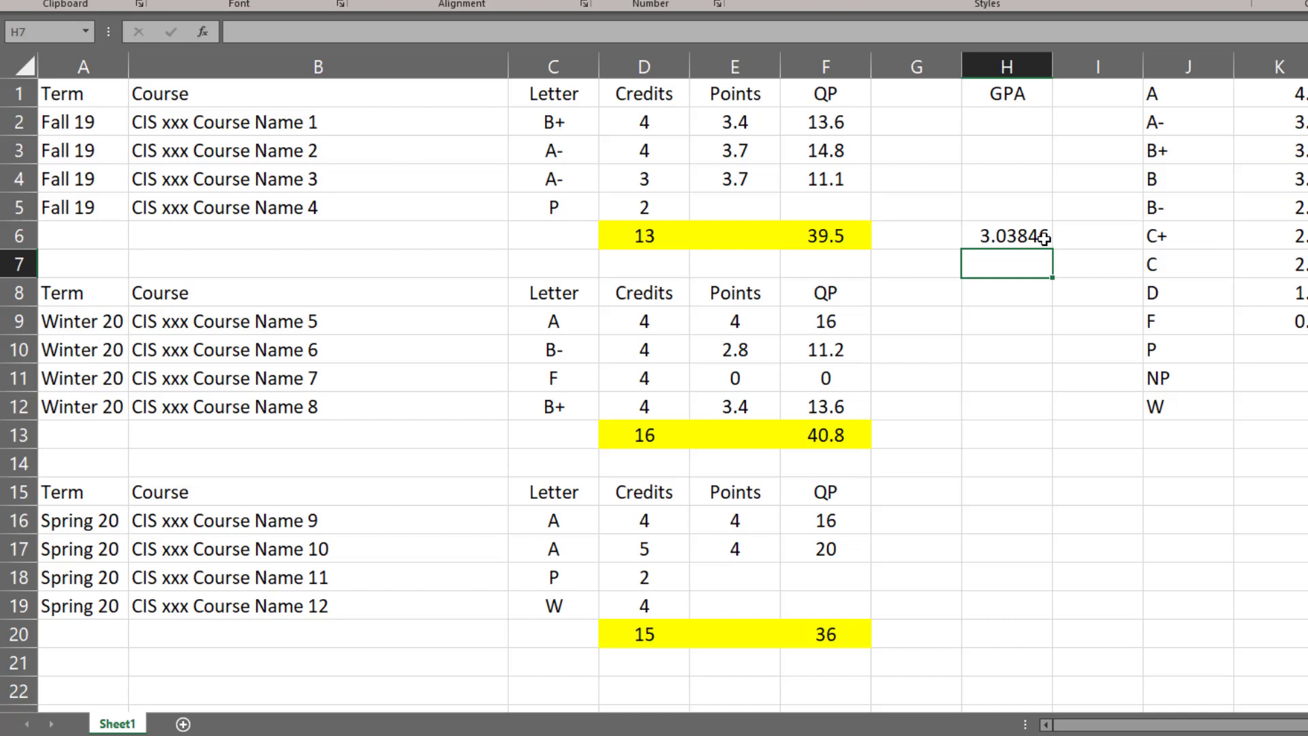
Remove the 2 credits of the Fall 19 pass course from D5
left_click(560, 208)
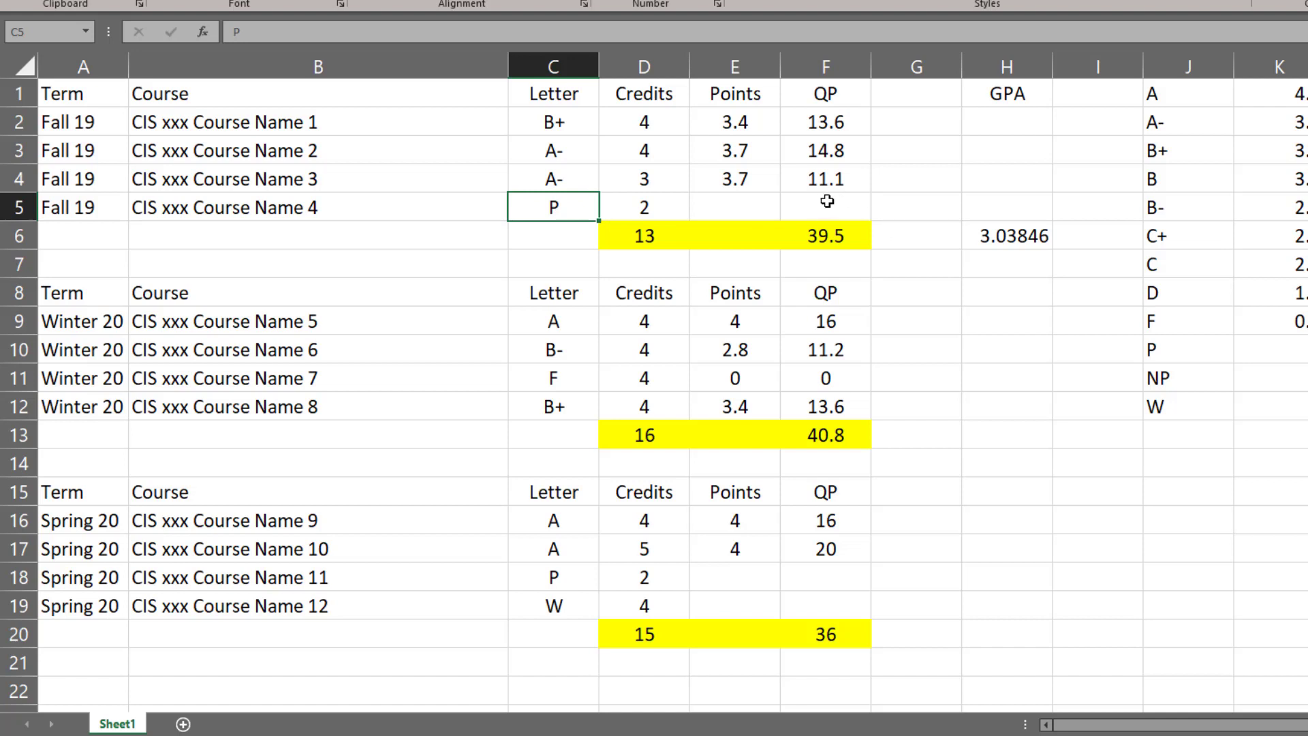
left_click(642, 209)
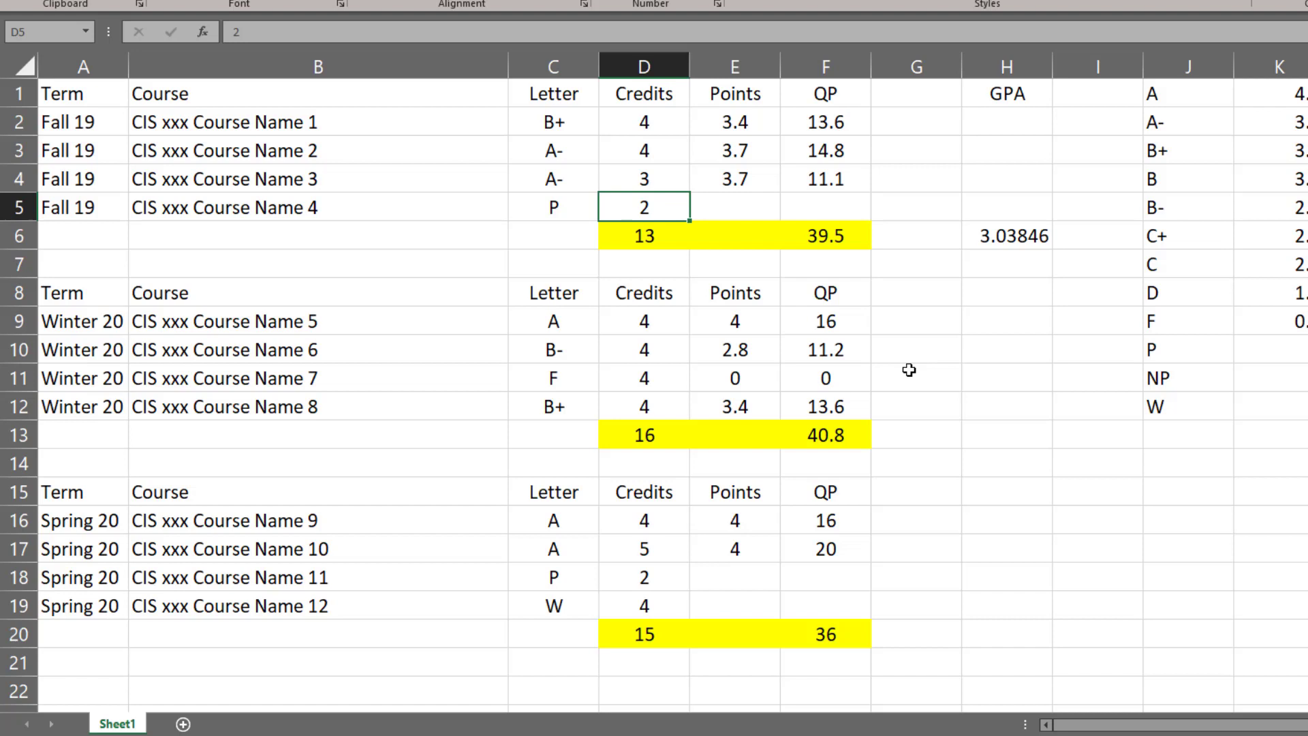
key("BackSpace")
key("Return")
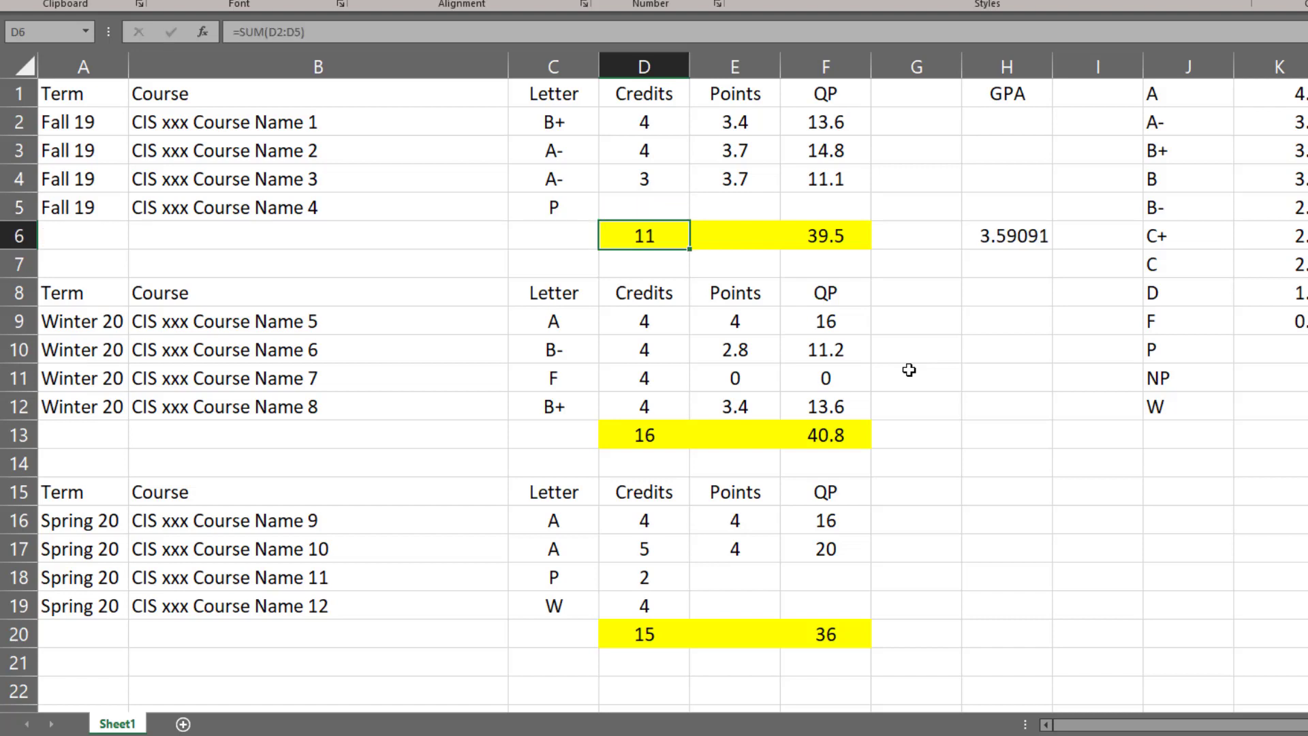
Copy the H6 GPA formula into H13 and H20 for Winter 20 and Spring 20
left_click(999, 236)
key("ctrl+c")
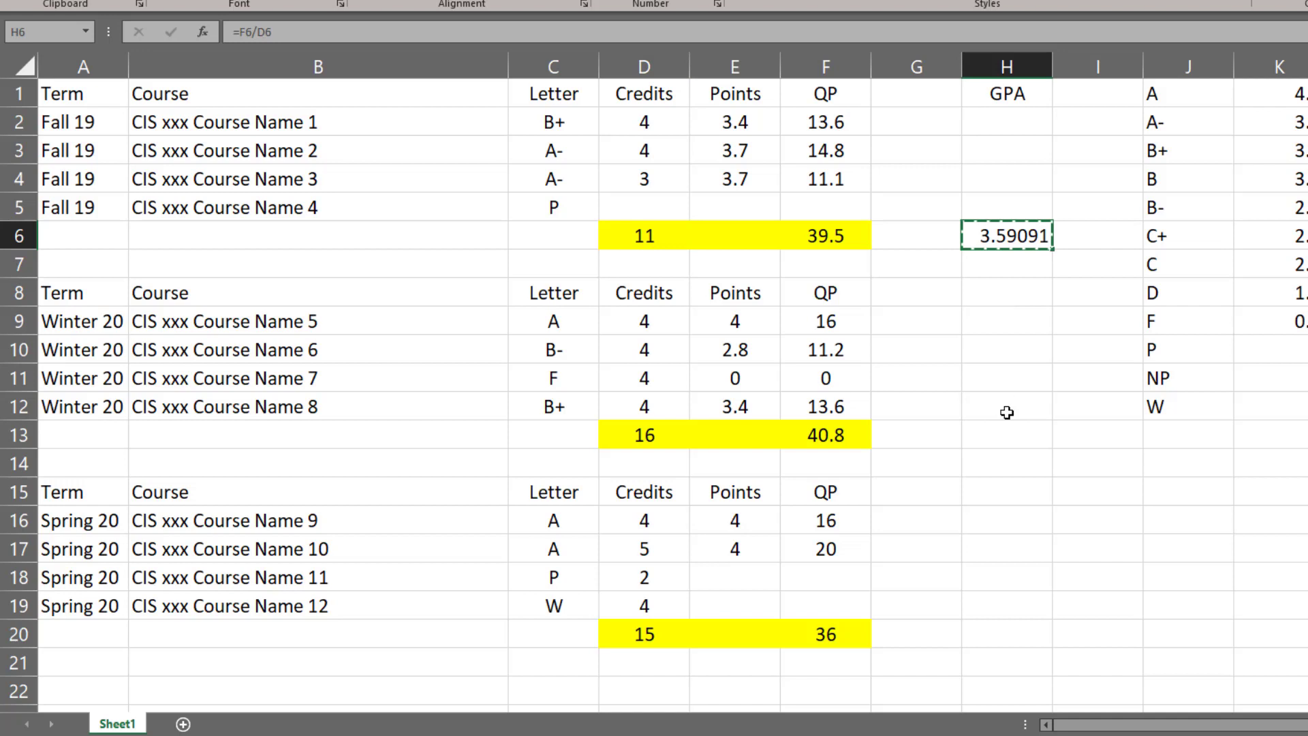
left_click(1005, 427)
key("ctrl+v")
left_click(978, 633)
key("ctrl+v")
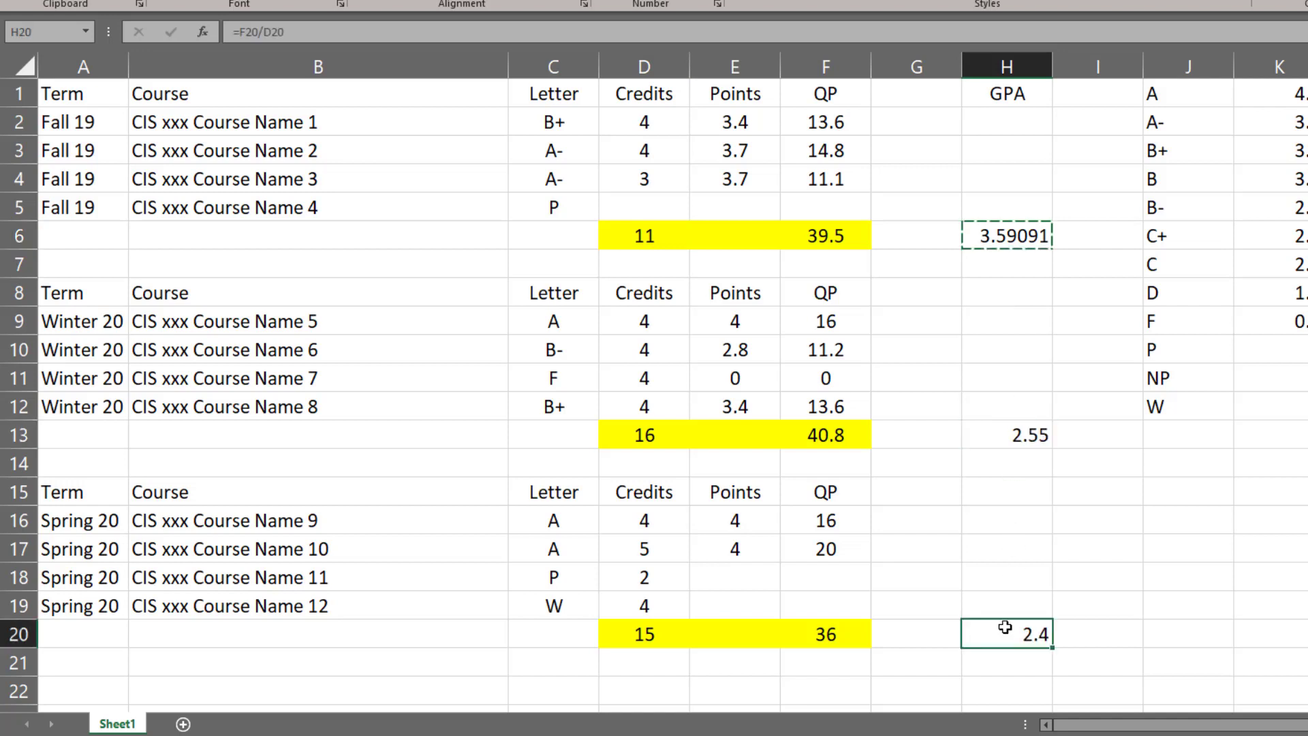
Format H5:H20 to two decimals, showing GPAs 3.59, 2.55 and 2.40
left_click(1013, 158)
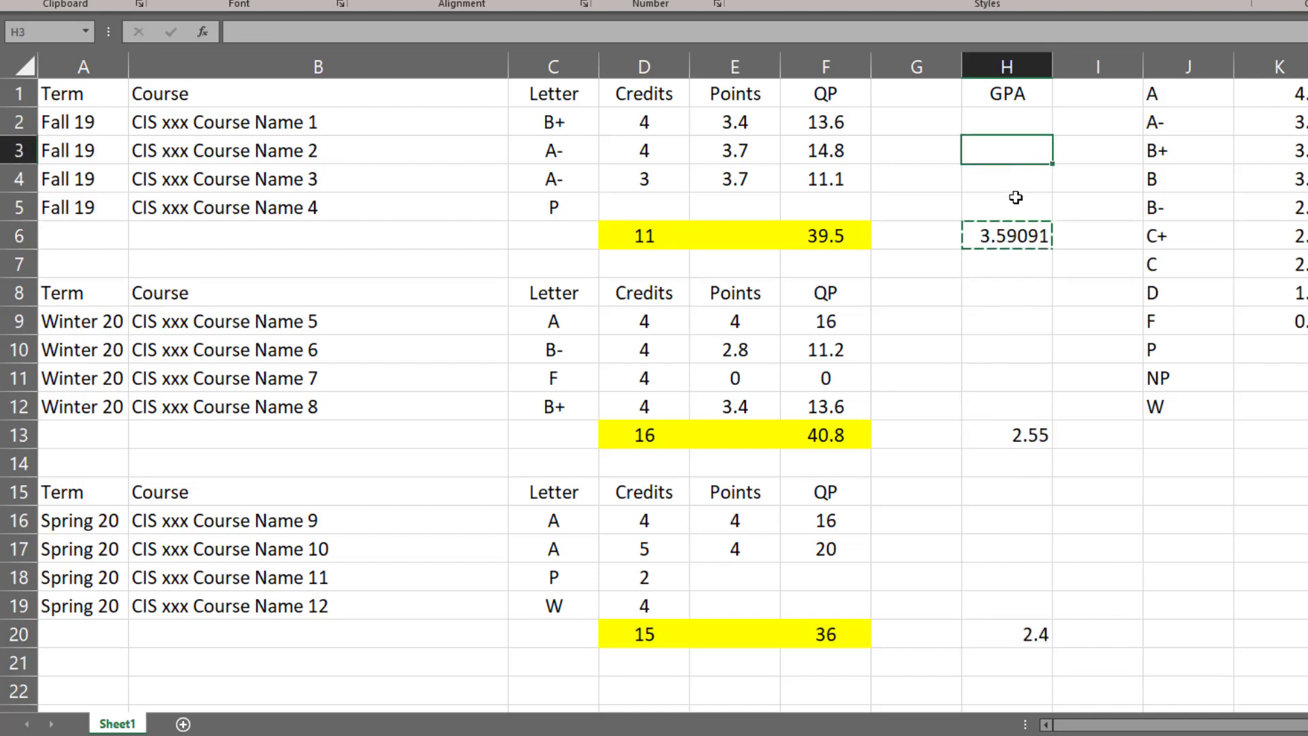
left_click_drag(1013, 198, 1015, 633)
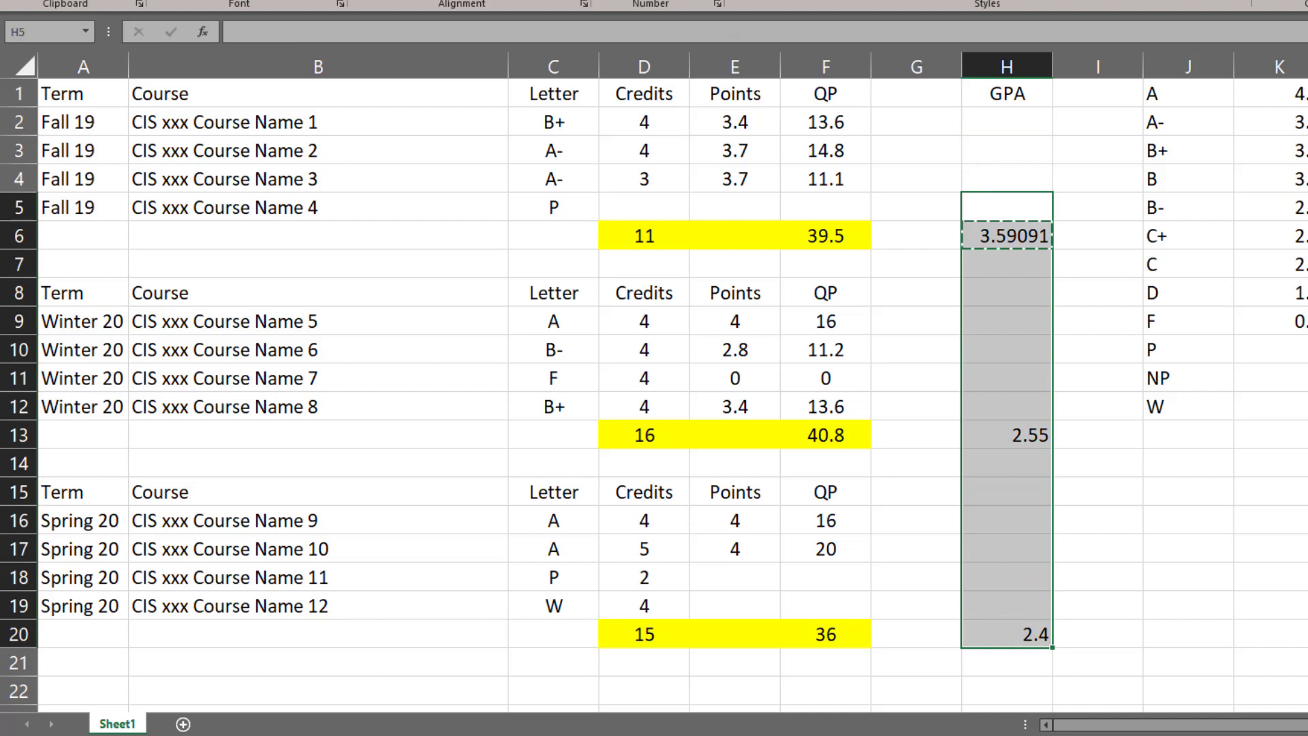
key("ctrl+shift+1")
left_click(1121, 545)
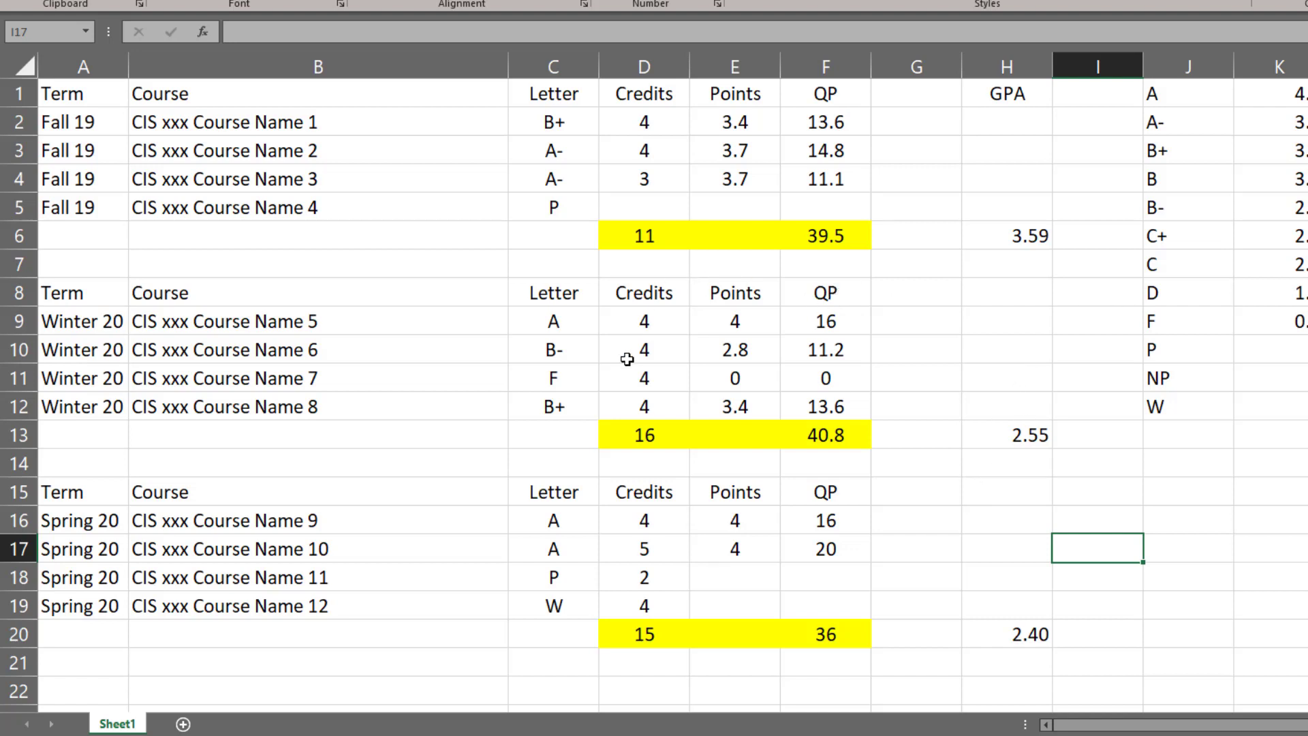
scroll(623, 354, "down", 1)
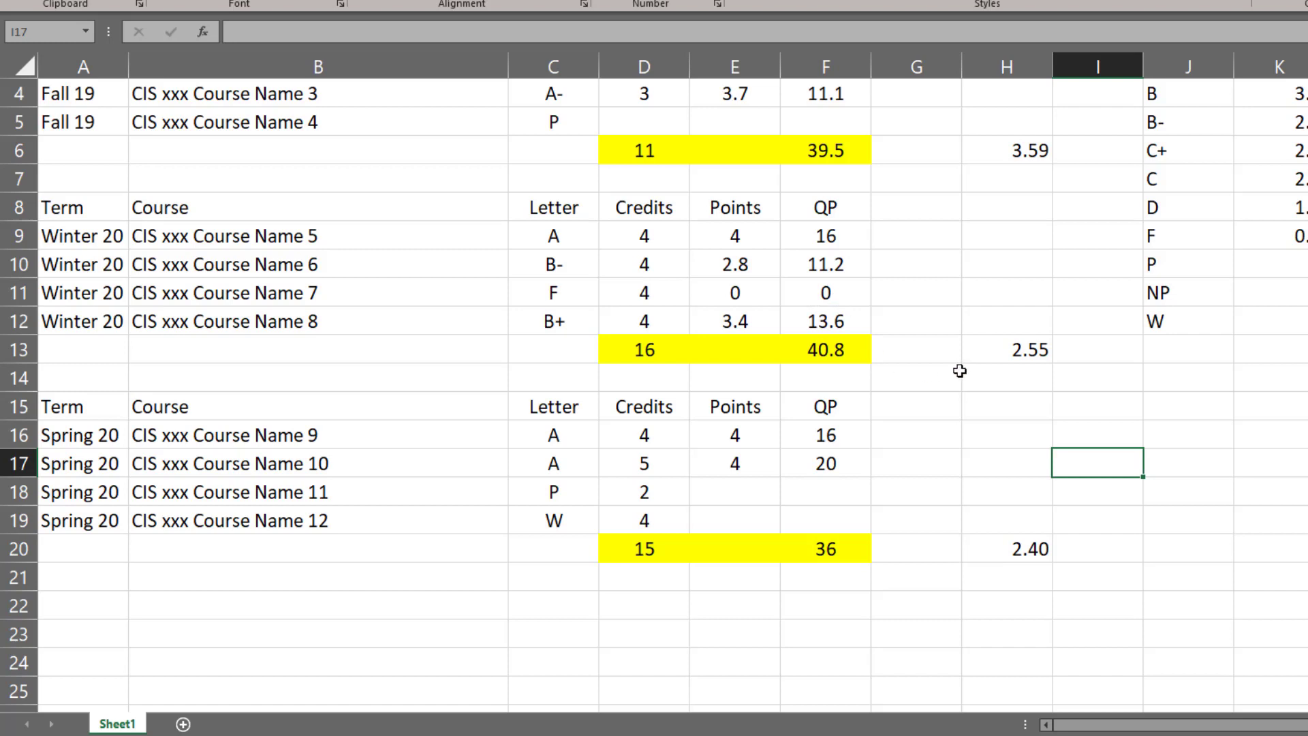
scroll(922, 391, "down", 2)
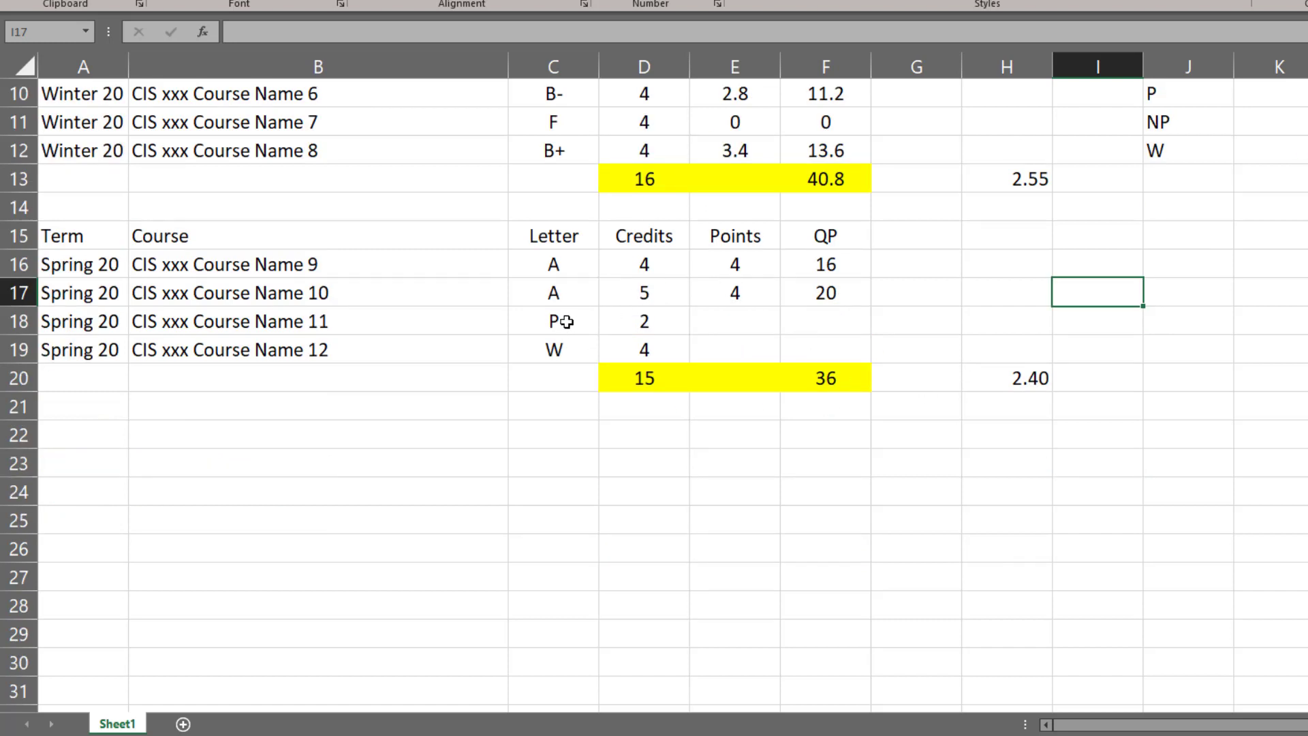
Clear D18 and D19, the Spring 20 pass and withdrawn credits, and confirm H20 shows 4.00
left_click(653, 323)
key("Delete")
key("Down")
key("Delete")
key("Down")
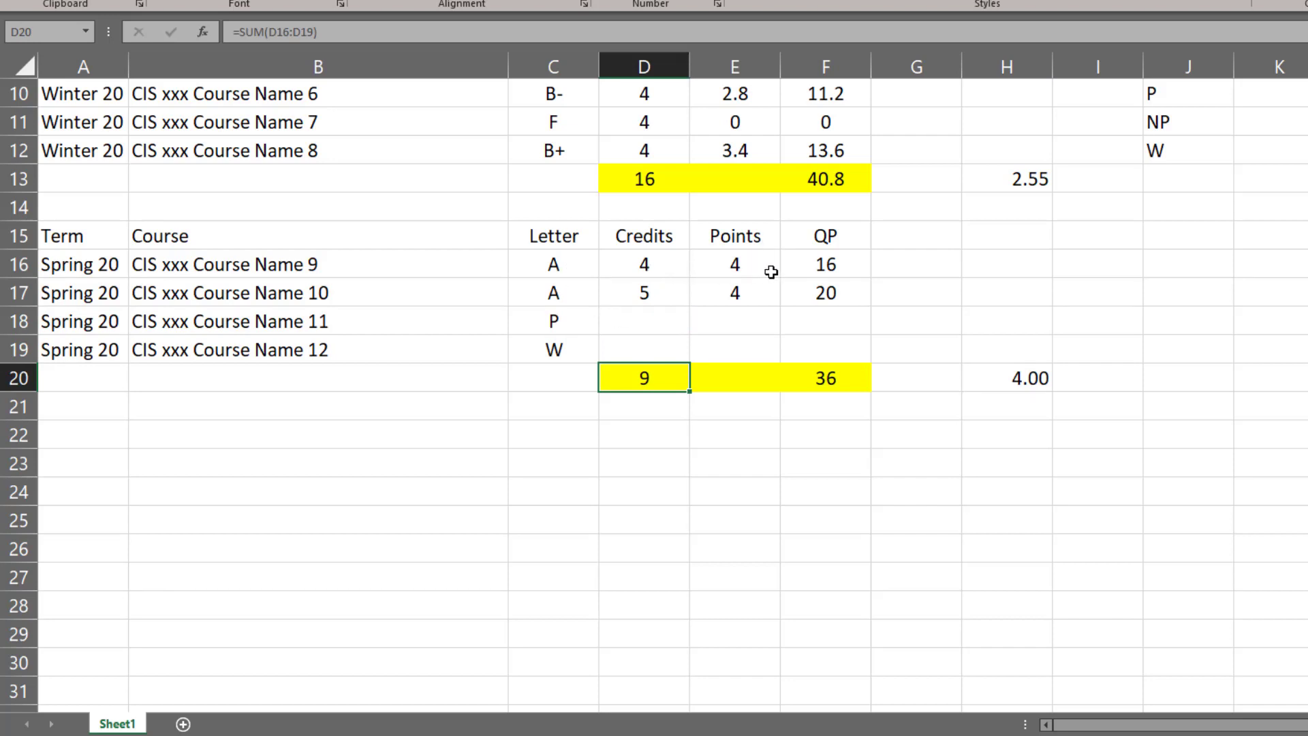
left_click(1006, 384)
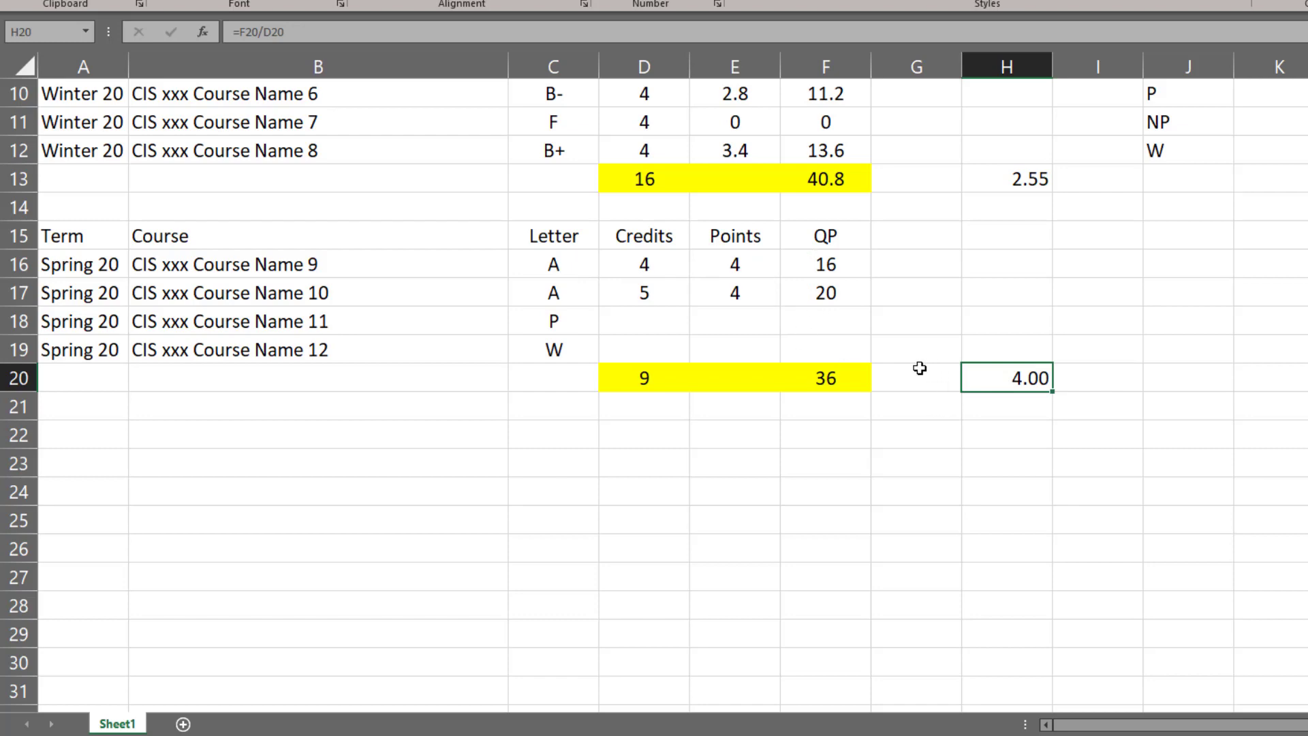
scroll(919, 368, "up", 3)
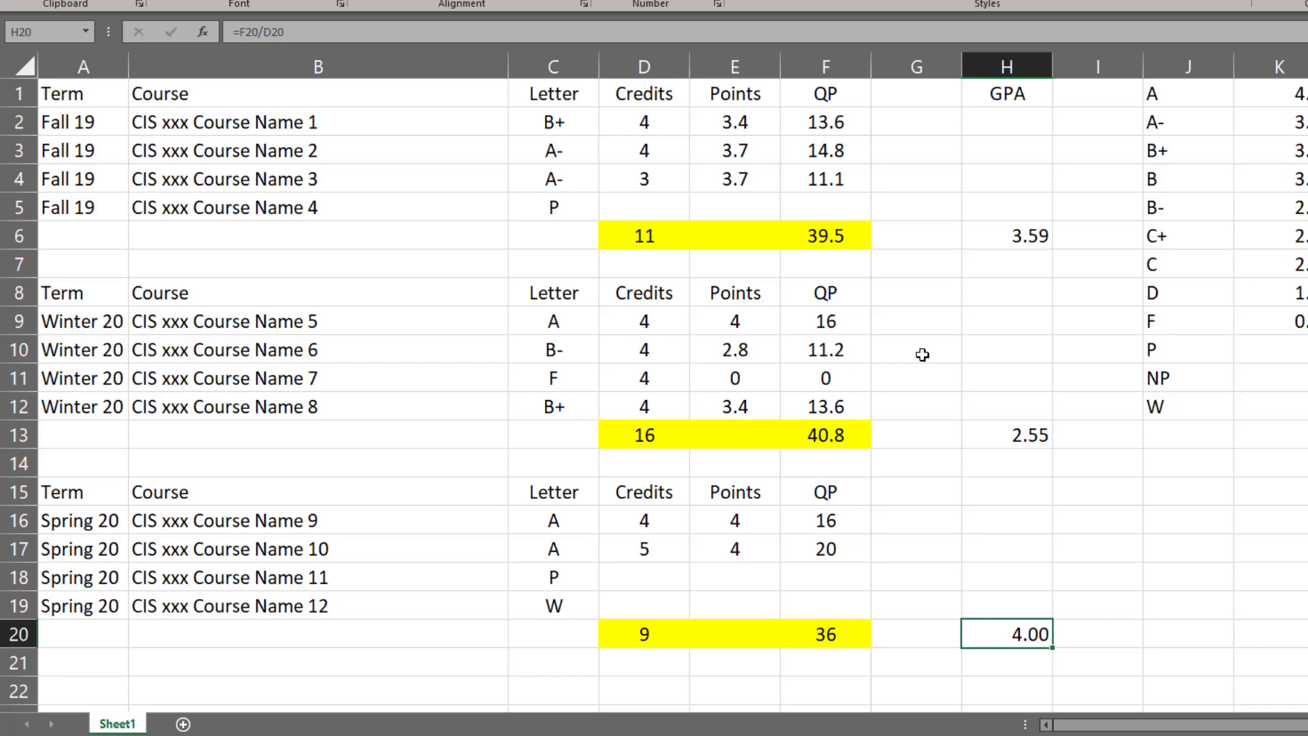
scroll(920, 361, "down", 2)
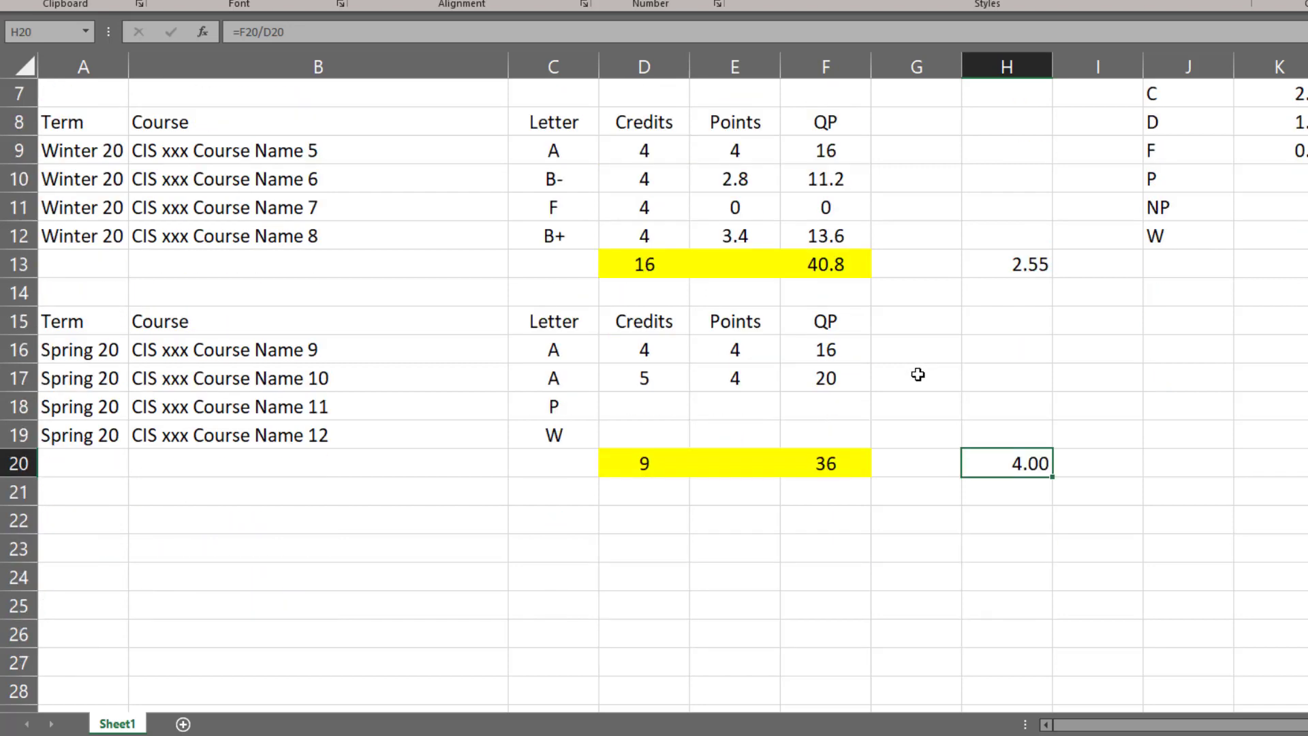
In H22, begin the formula with =sum(F6,F13,F20) for total quality points
left_click(1002, 529)
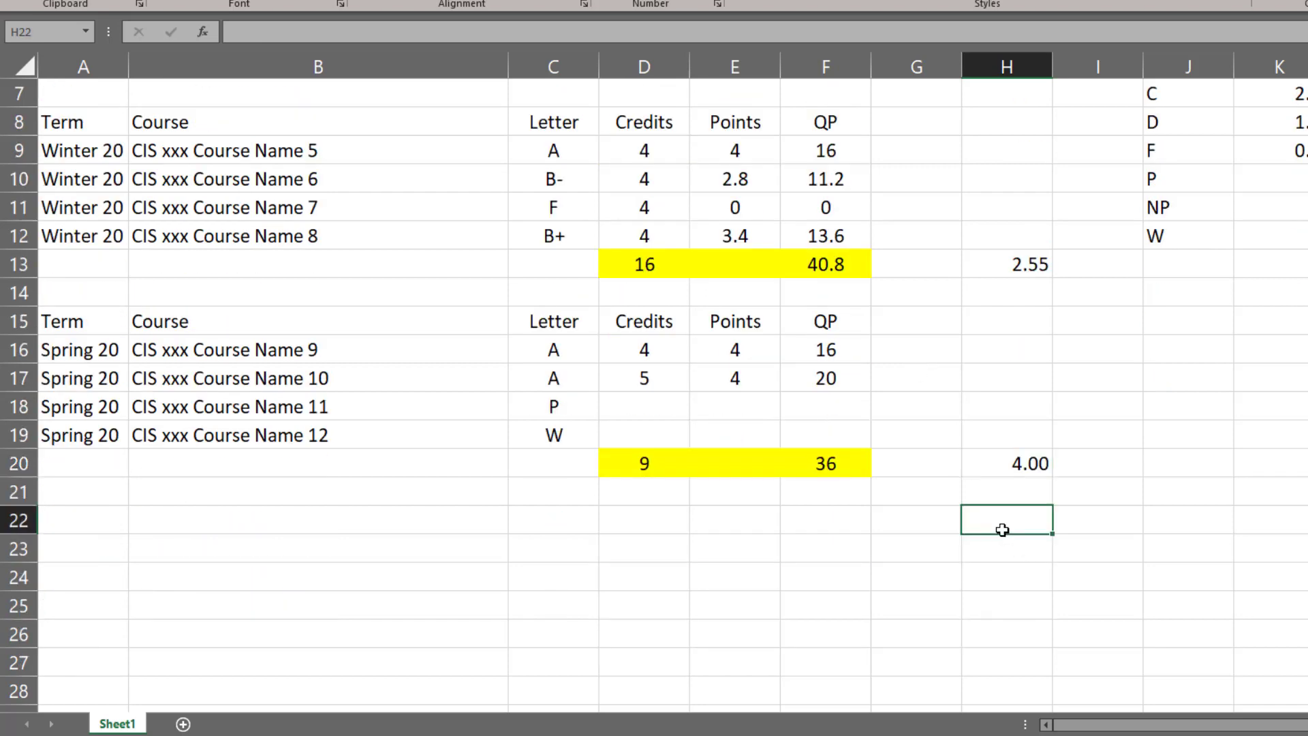
type("=sum(")
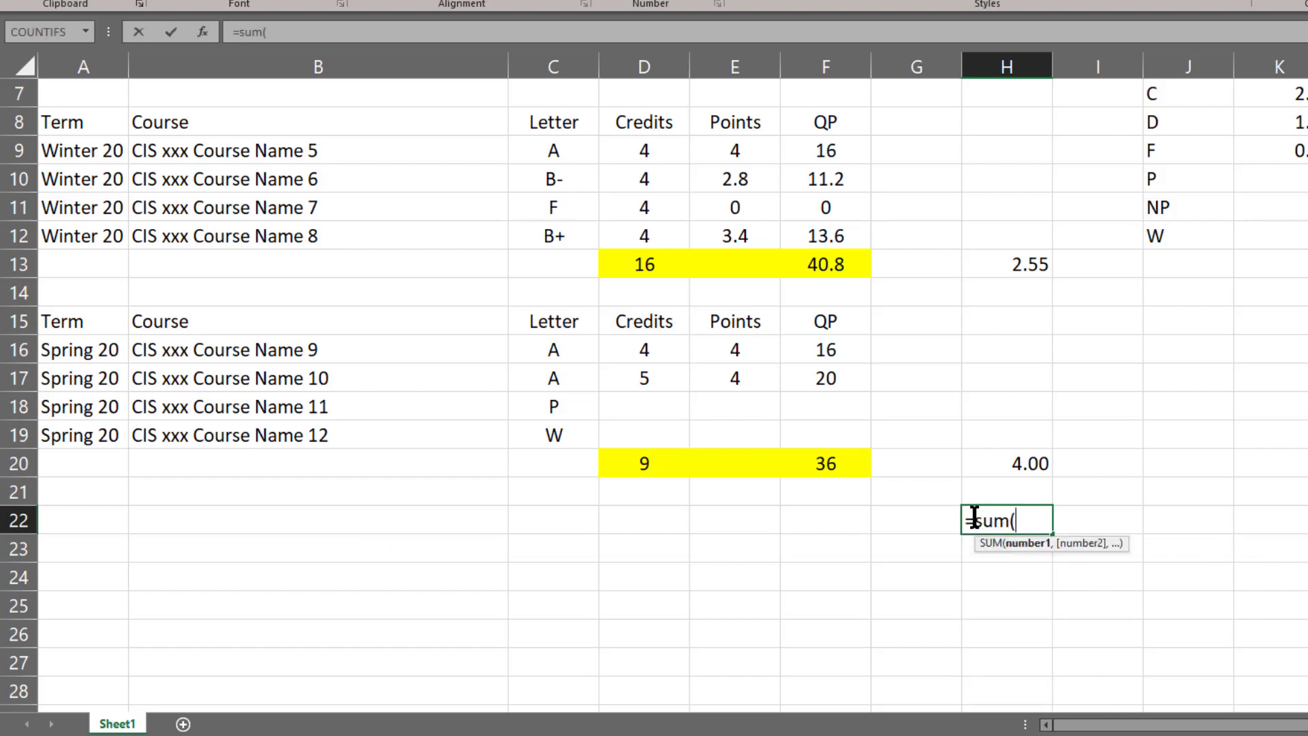
scroll(941, 499, "up", 2)
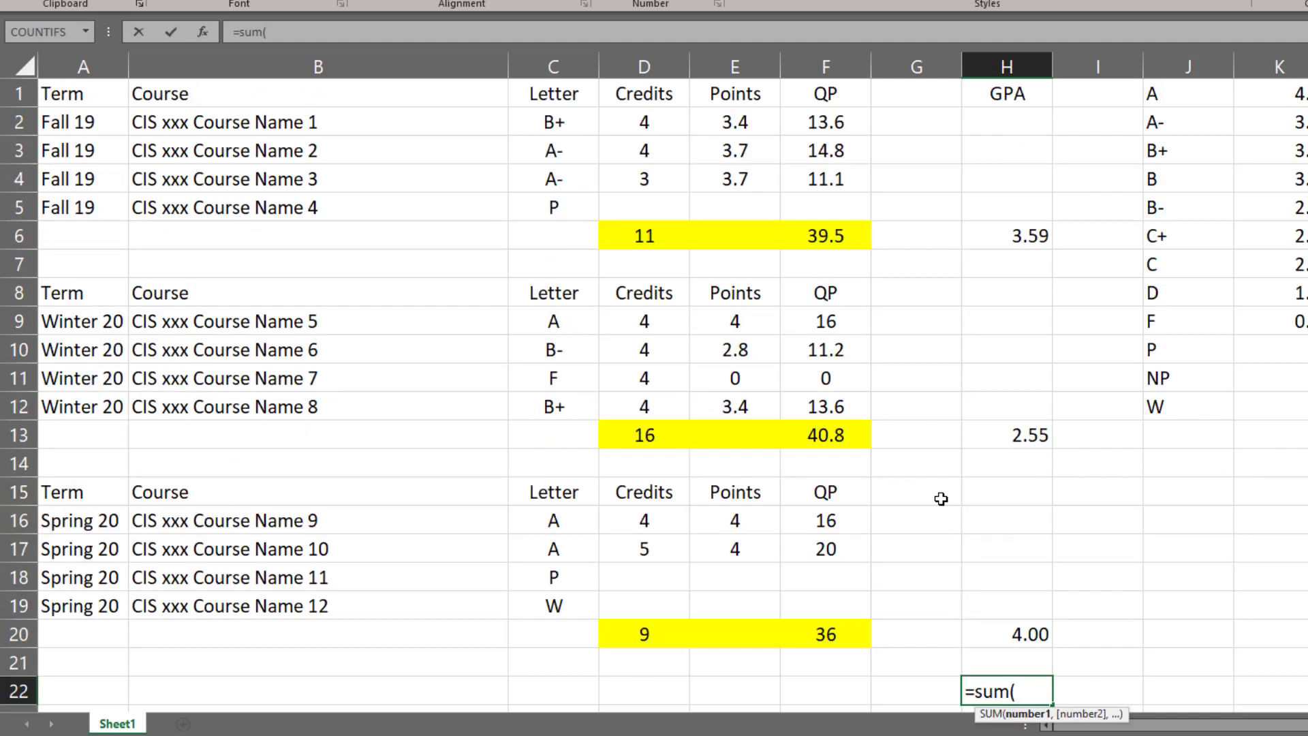
left_click(837, 240)
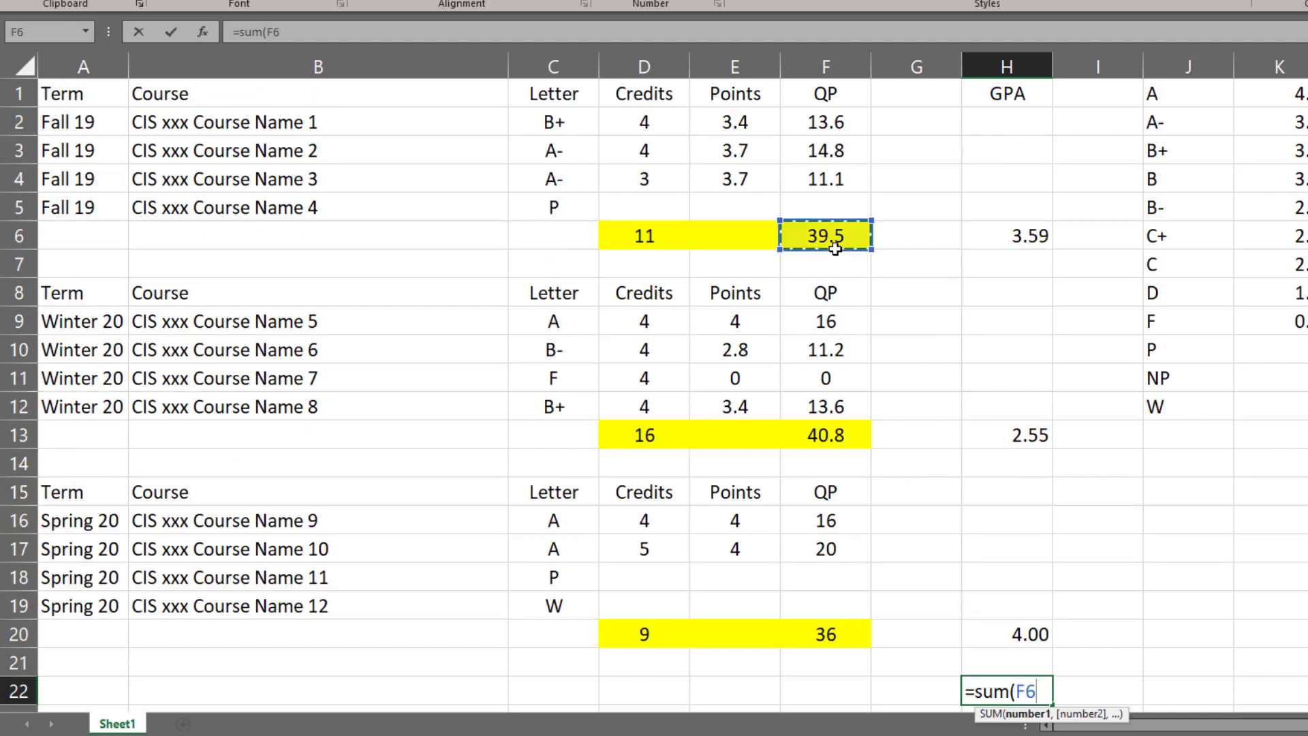
type(",")
left_click(846, 445)
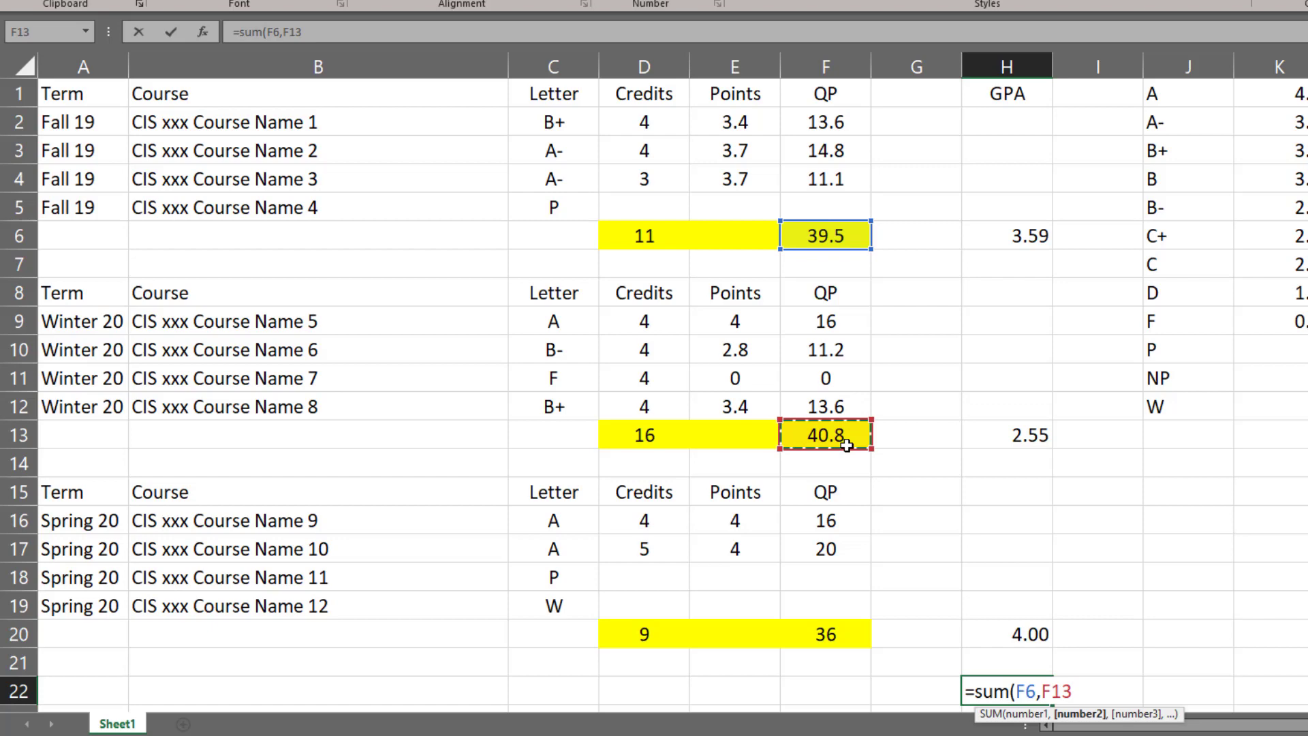
type(",")
left_click(845, 628)
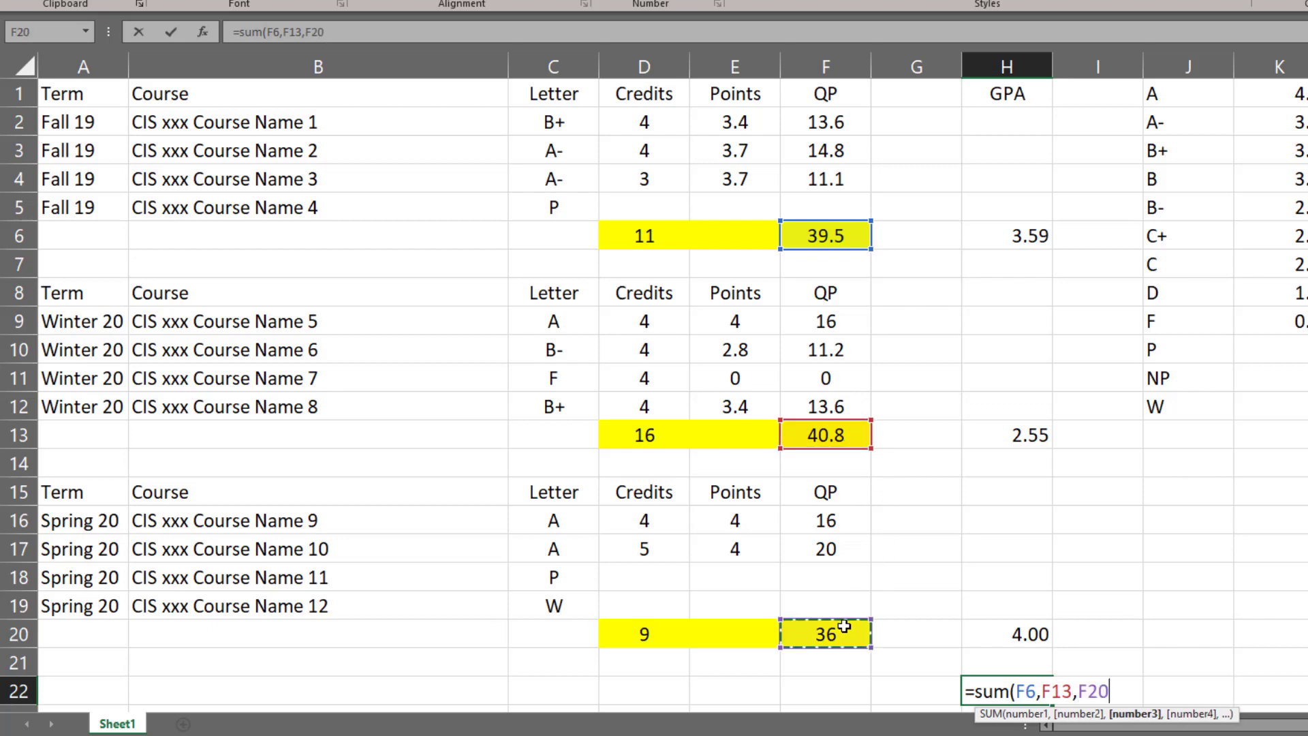
scroll(1200, 599, "down", 1)
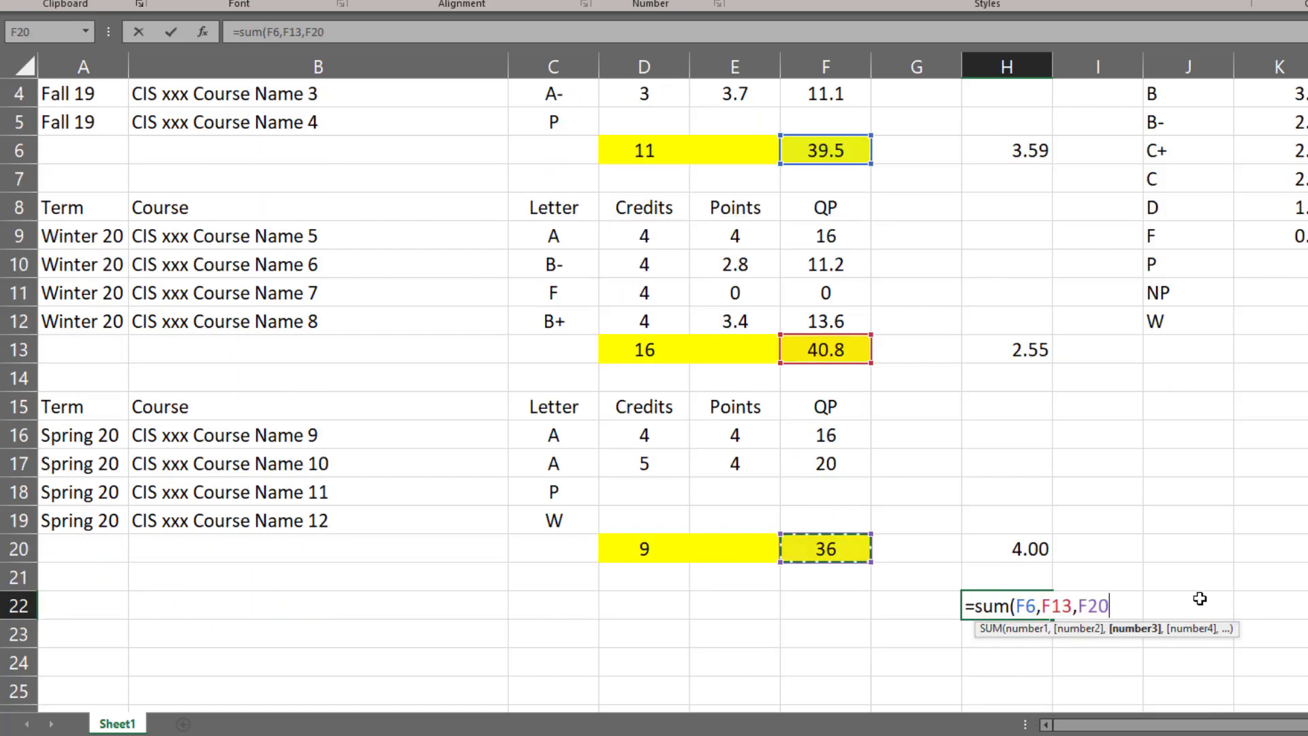
type(")")
Divide by sum(D6,D13,D20) credit totals and enter it, giving an overall GPA of 3.23056
scroll(993, 637, "down", 2)
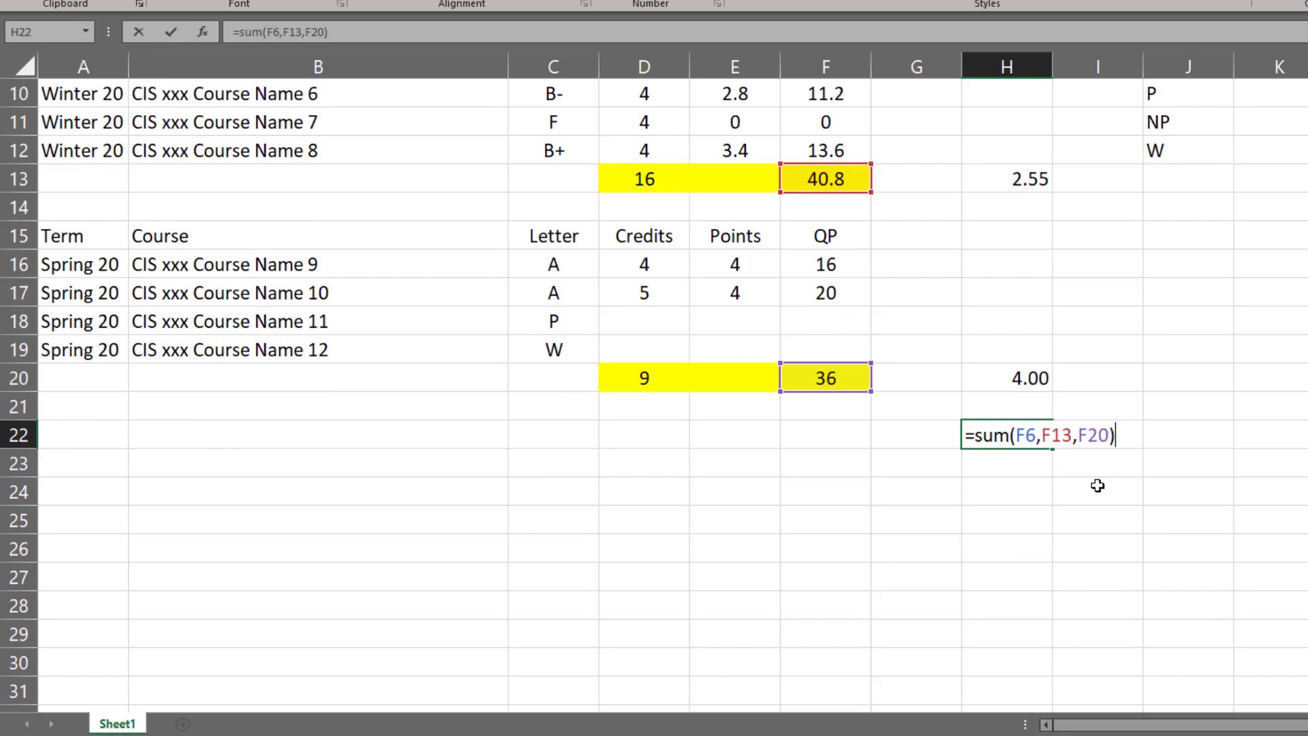
type("/sum(")
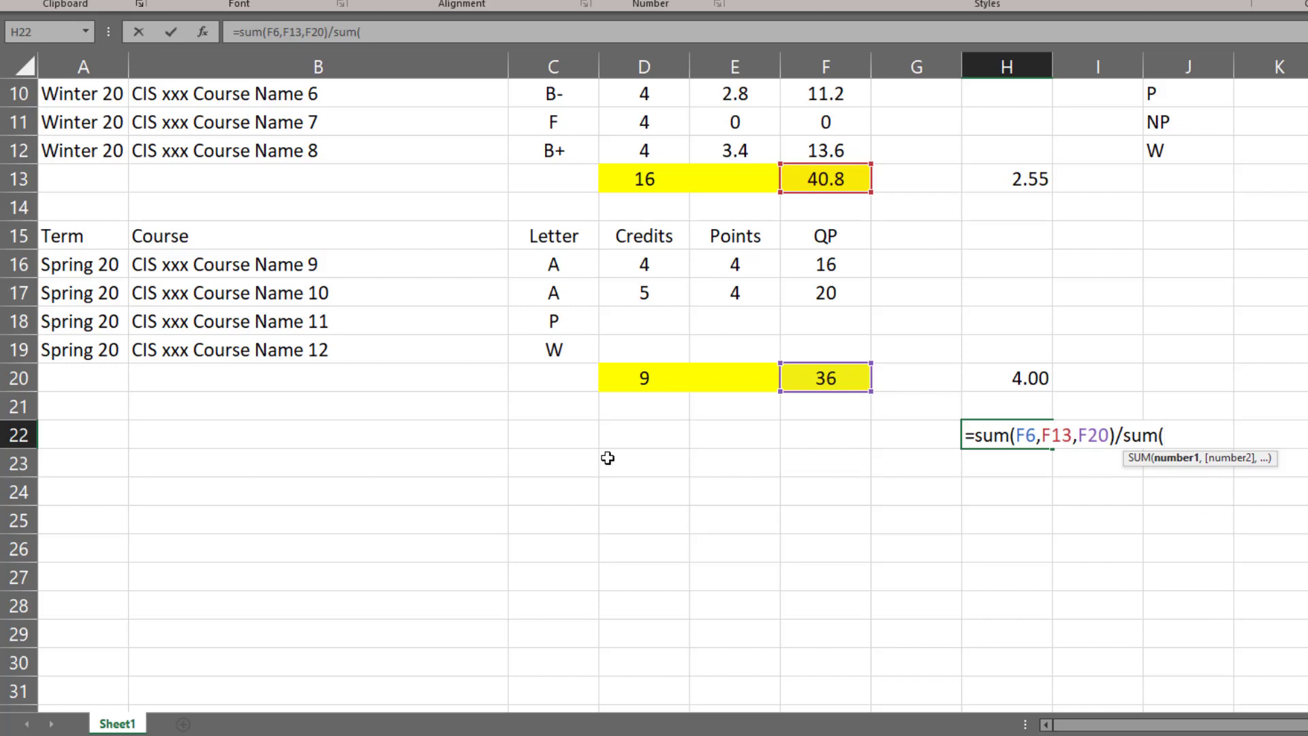
scroll(607, 458, "up", 3)
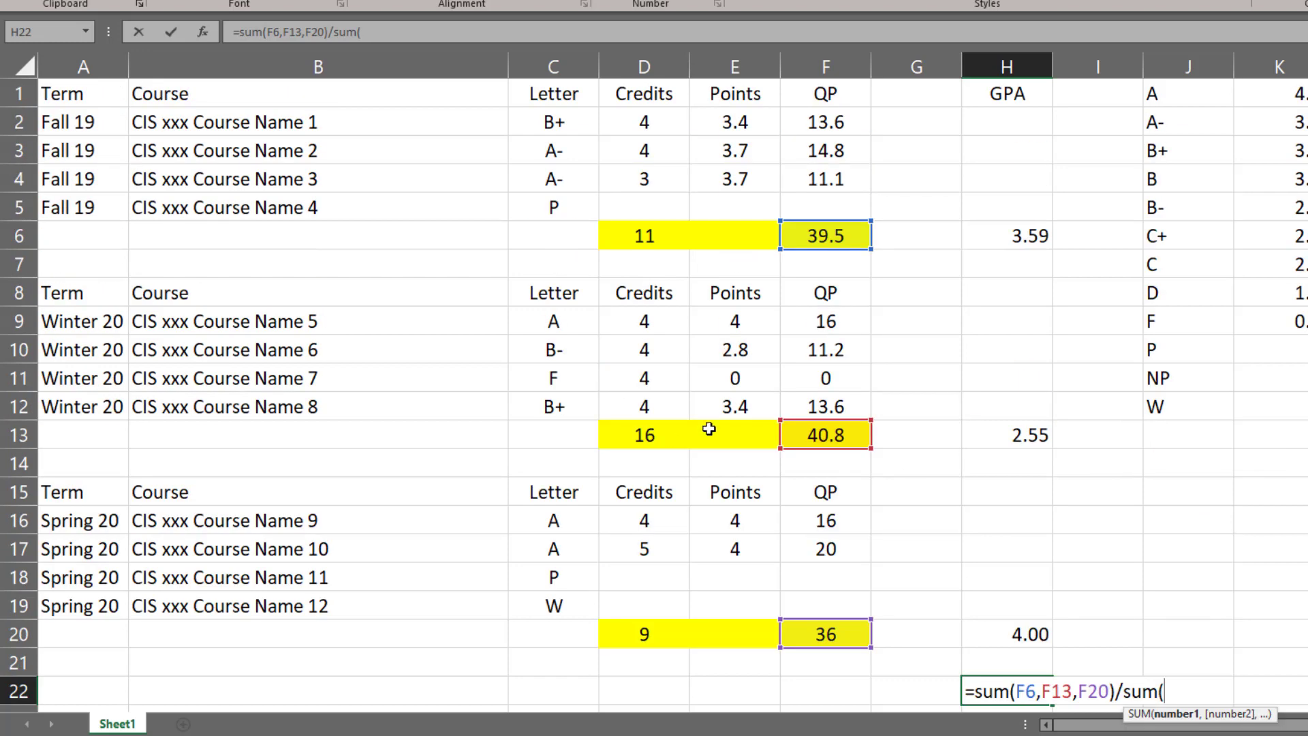
left_click(656, 238)
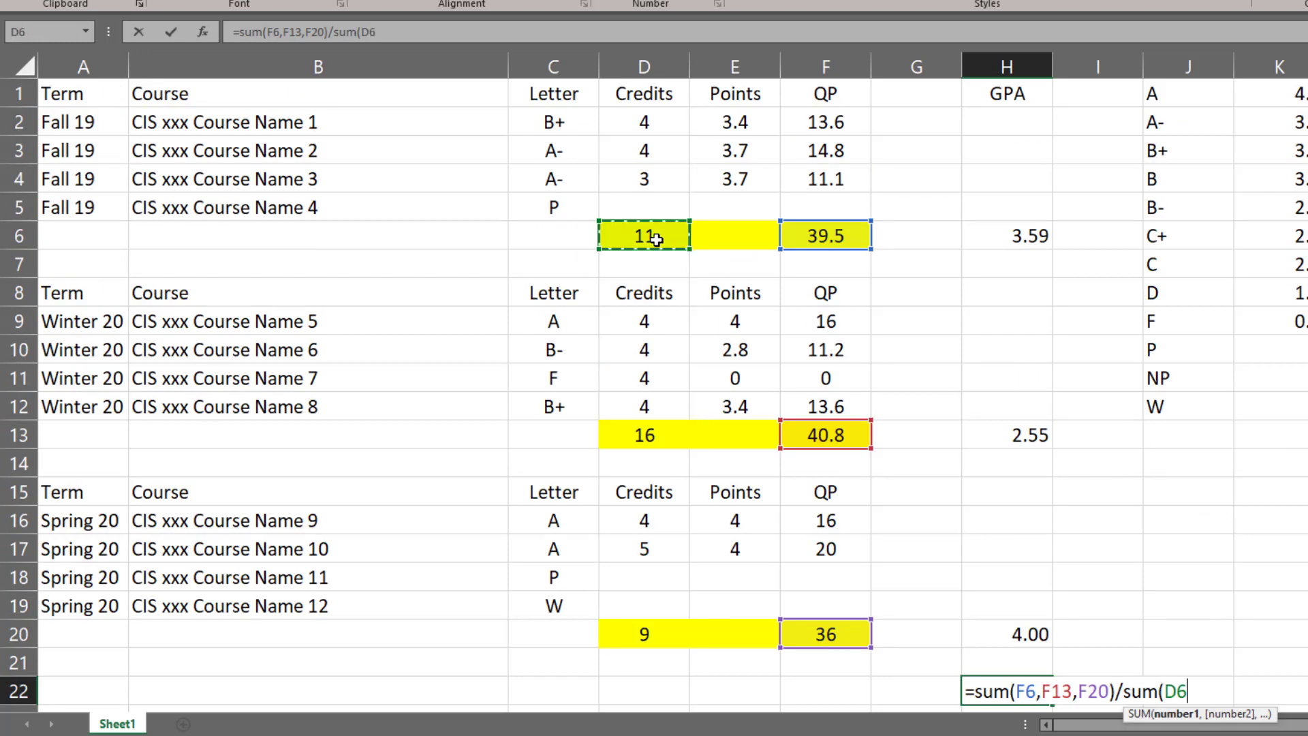
type(",")
left_click(655, 430)
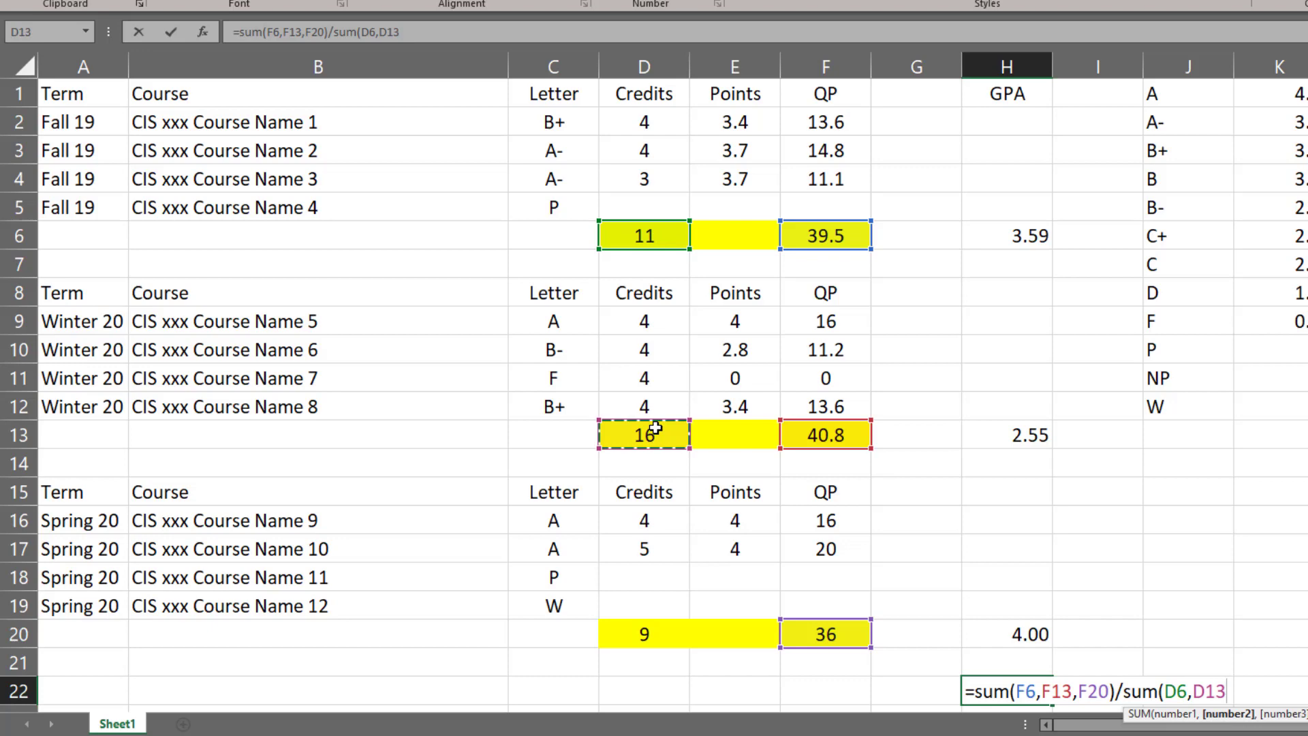
type(",")
left_click(654, 635)
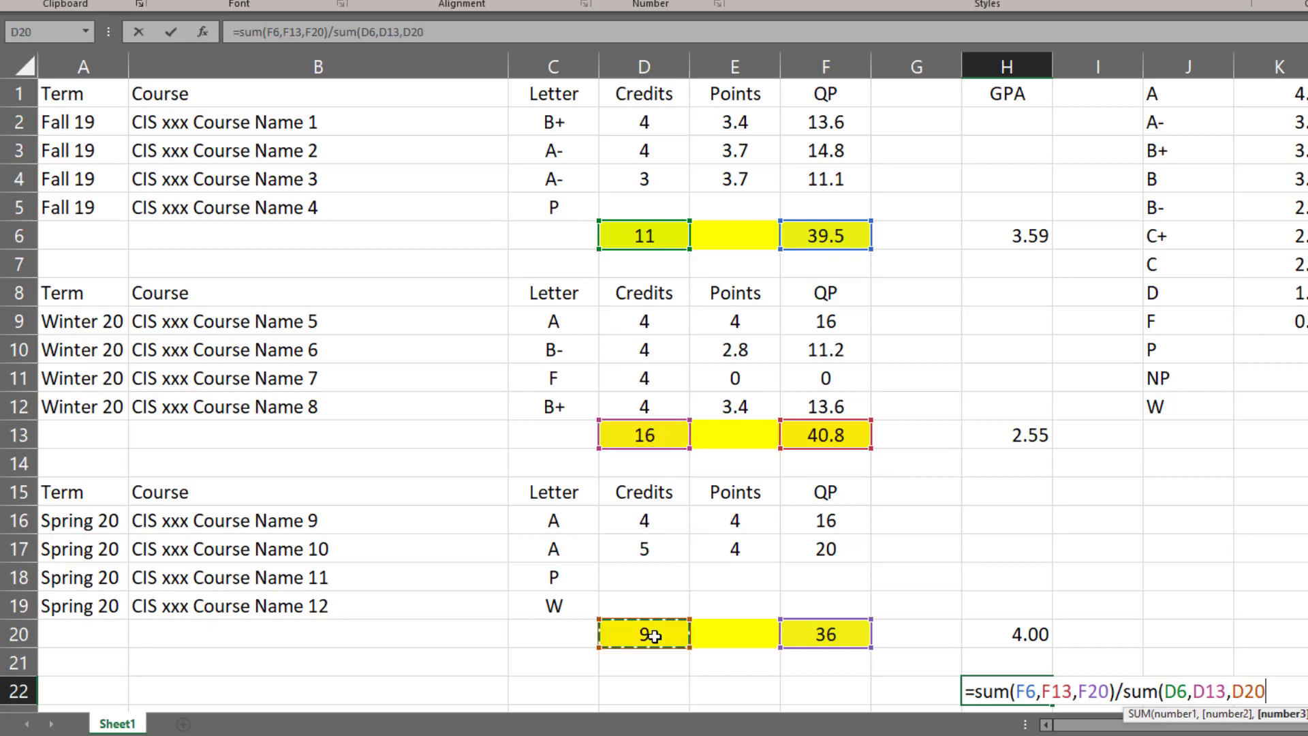
type(")")
scroll(1081, 579, "down", 3)
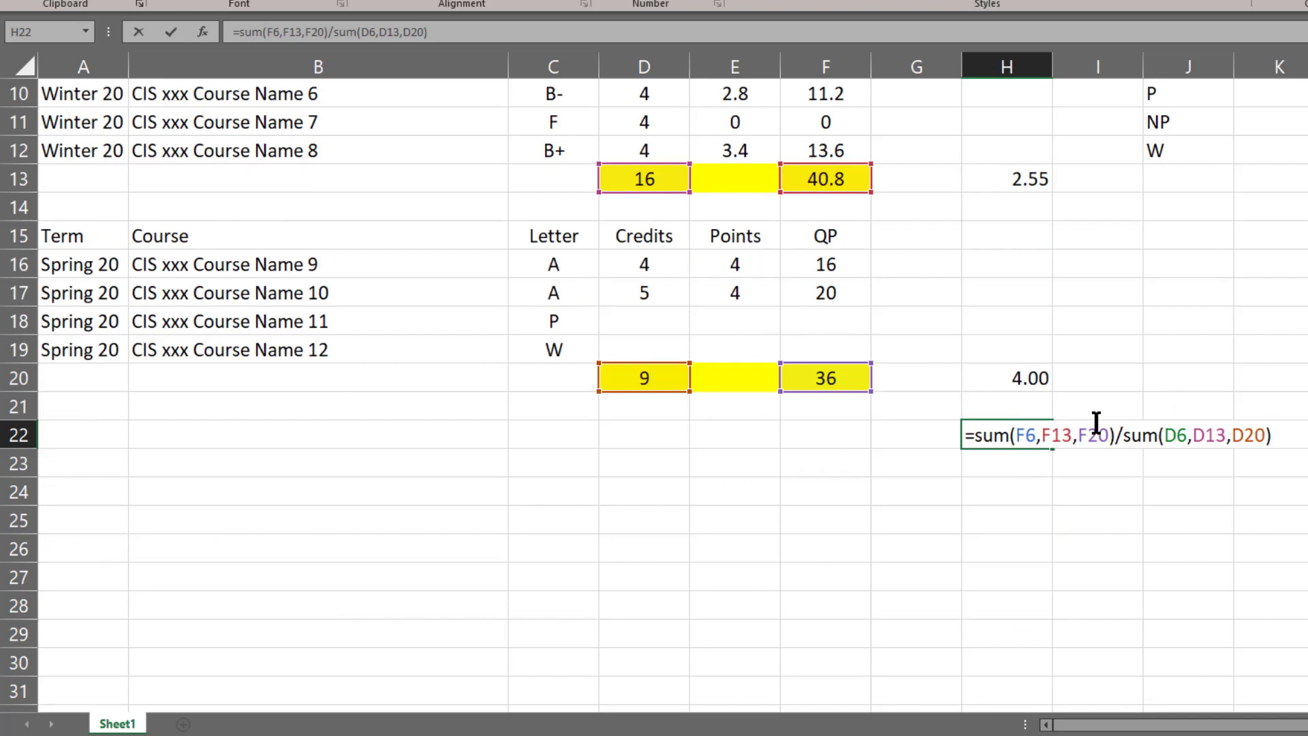
key("Return")
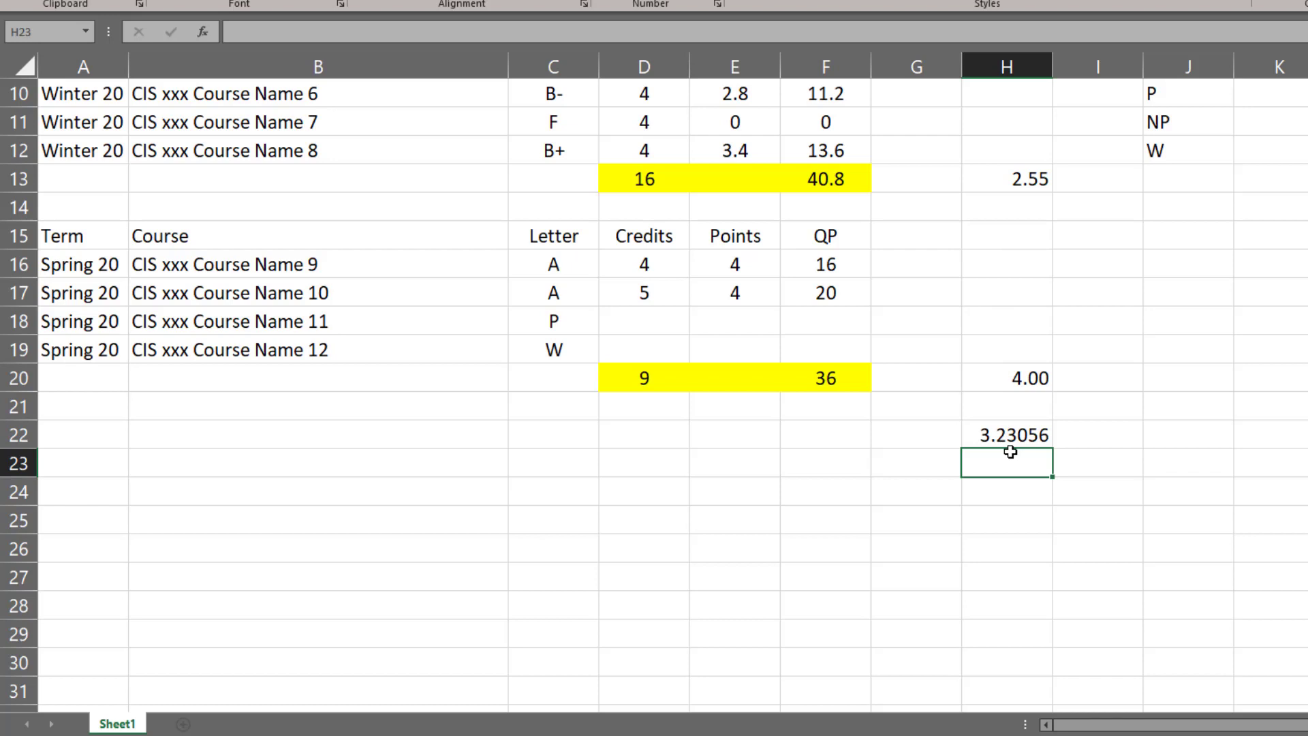
scroll(1015, 457, "up", 3)
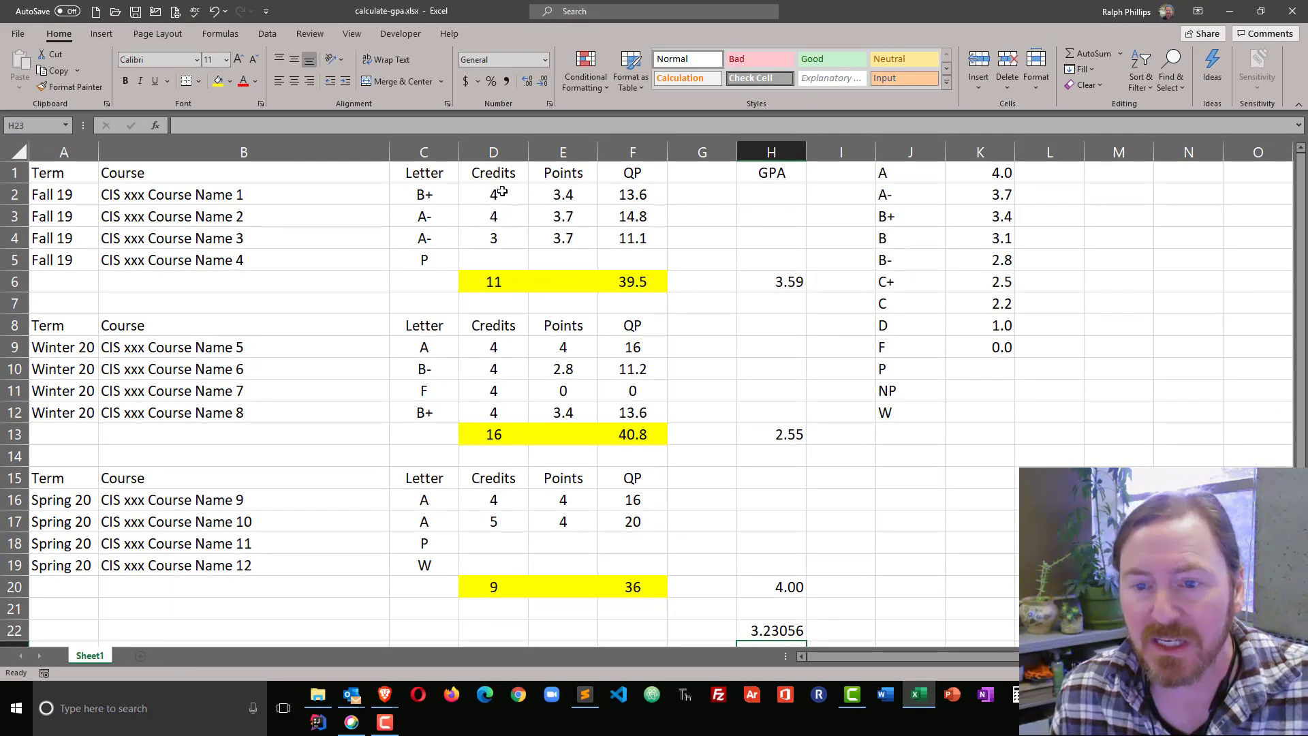
left_click_drag(507, 192, 507, 248)
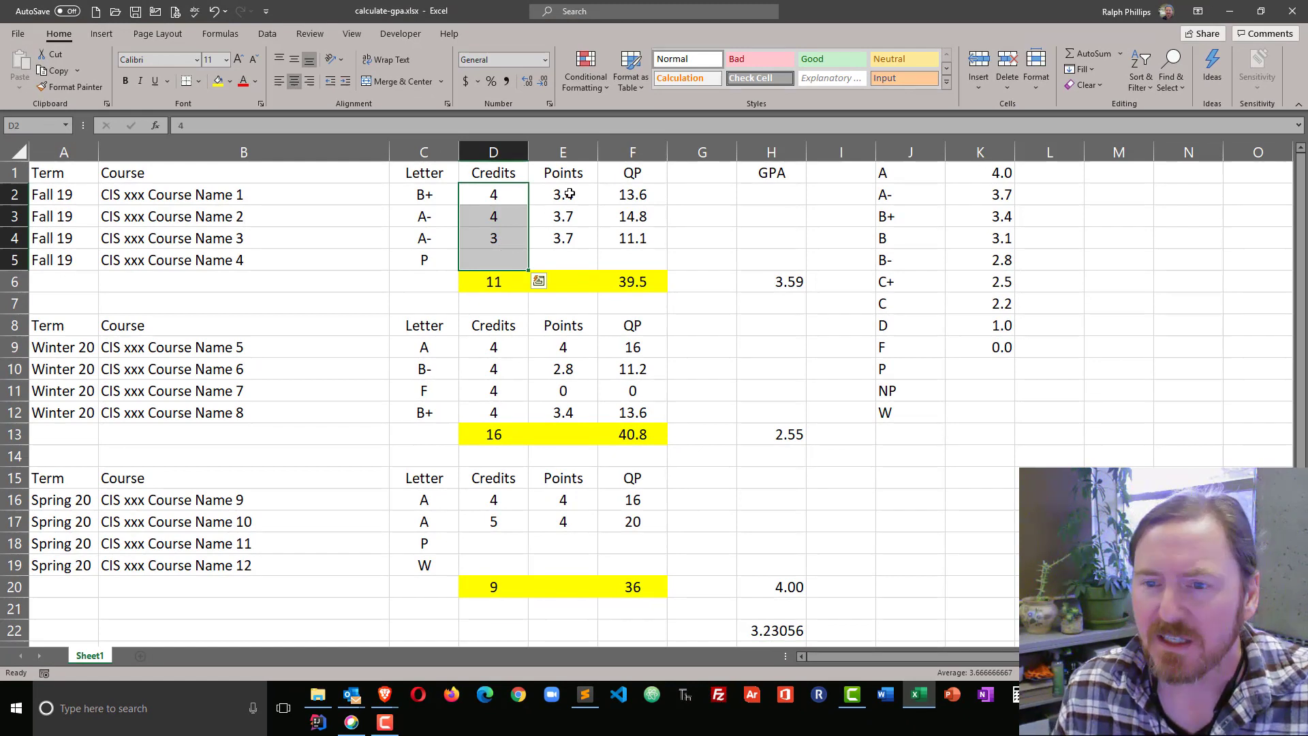
left_click_drag(571, 194, 573, 233)
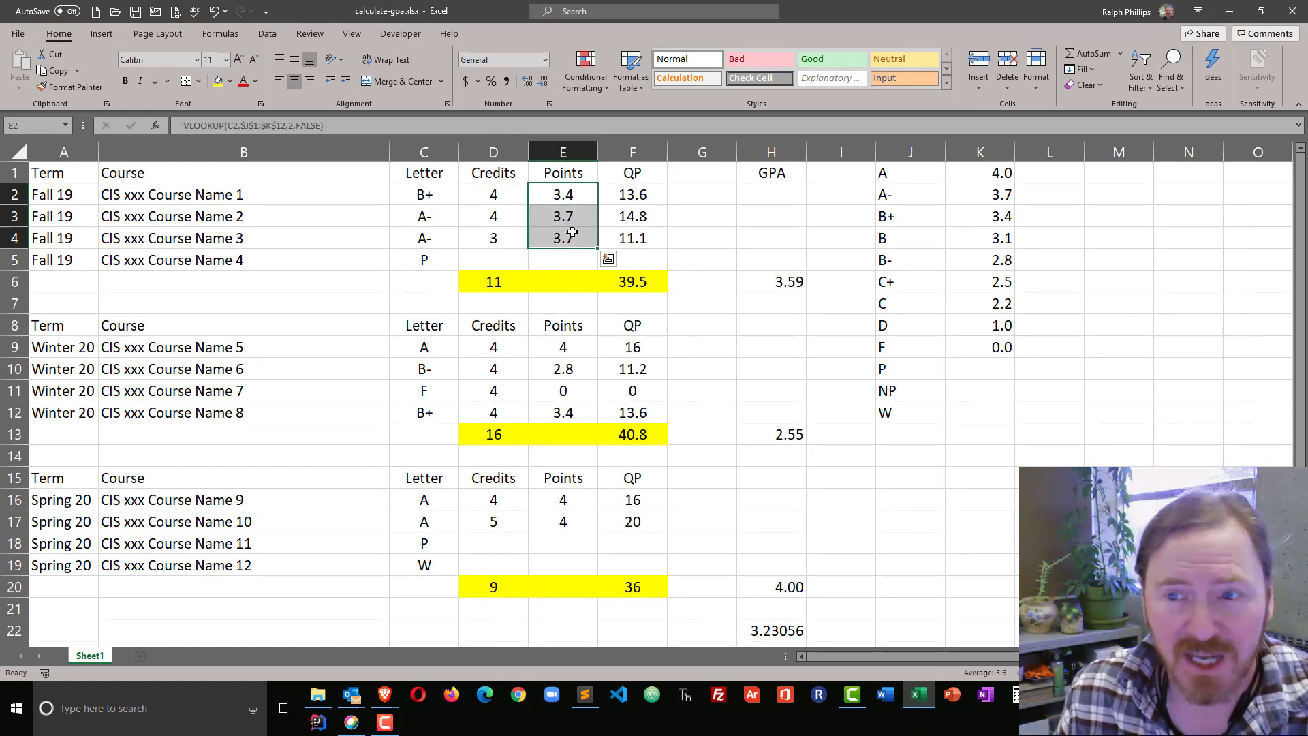
key("Right")
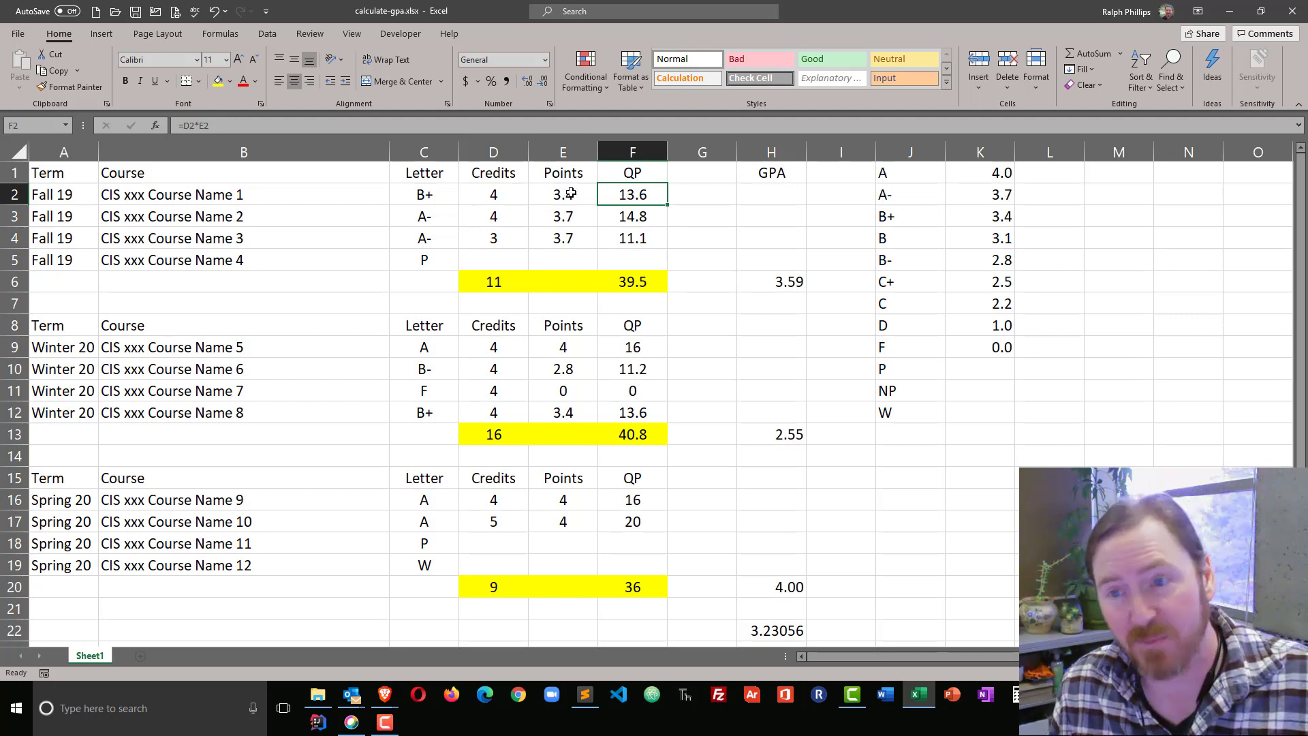
scroll(689, 210, "down", 1)
scroll(690, 221, "up", 1)
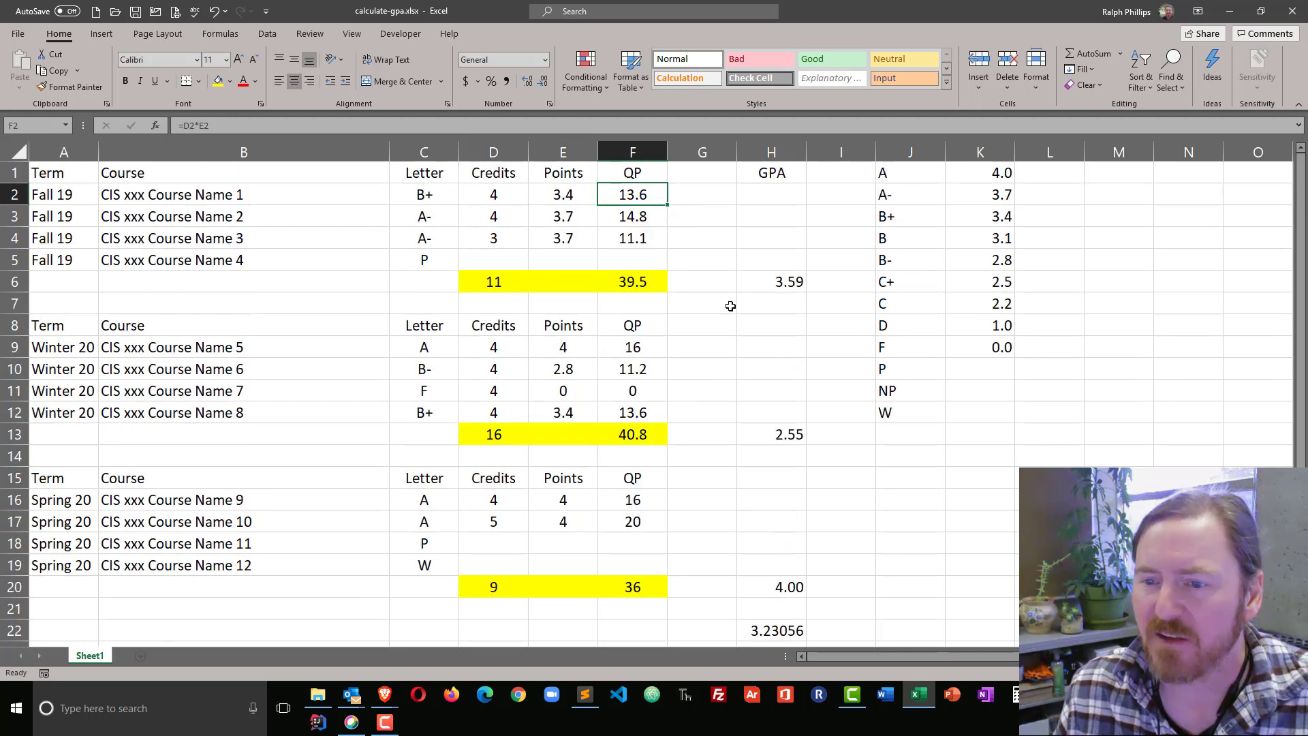
left_click(642, 285)
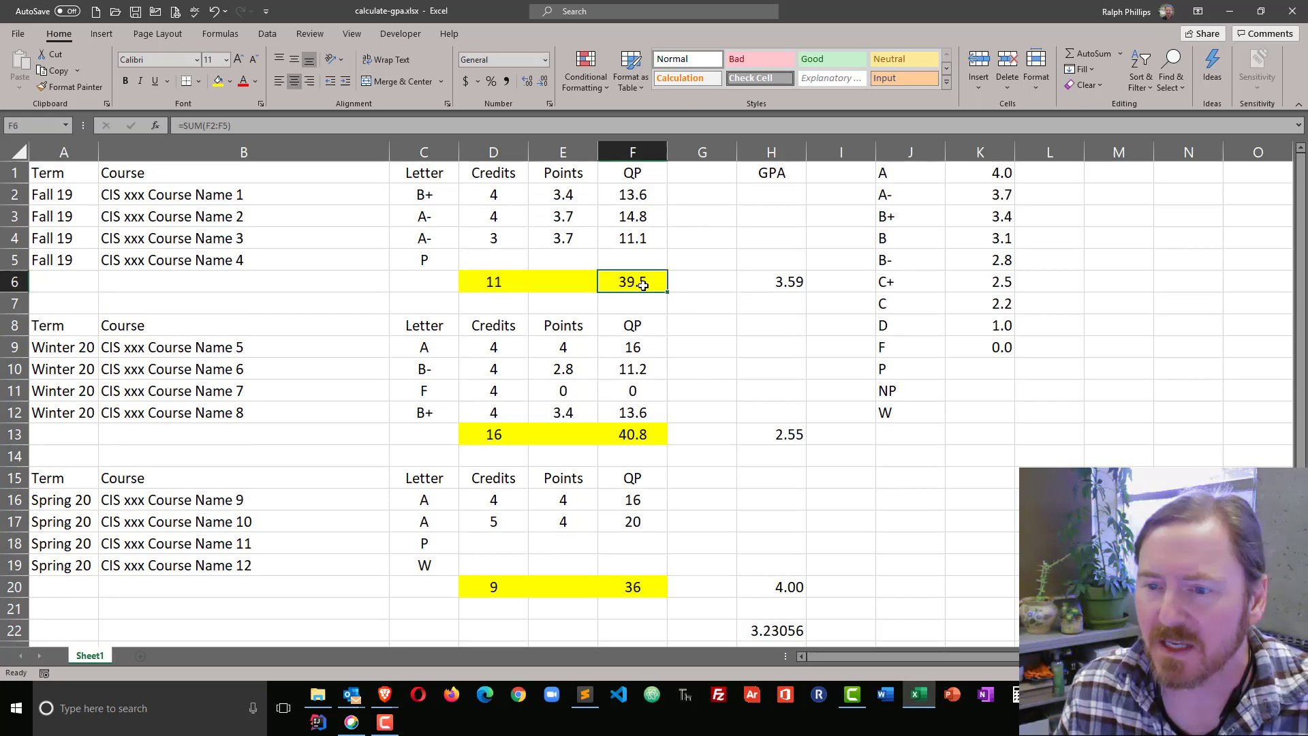
left_click(512, 287)
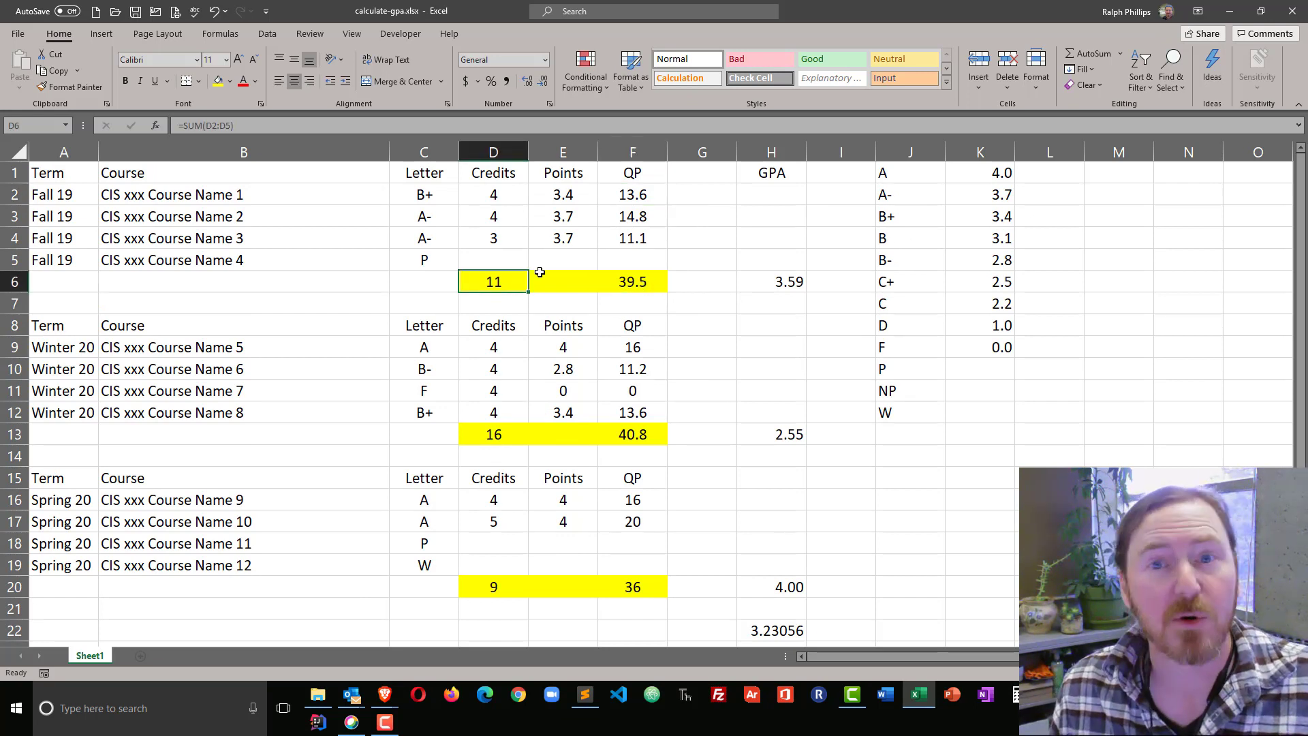
scroll(613, 347, "down", 3)
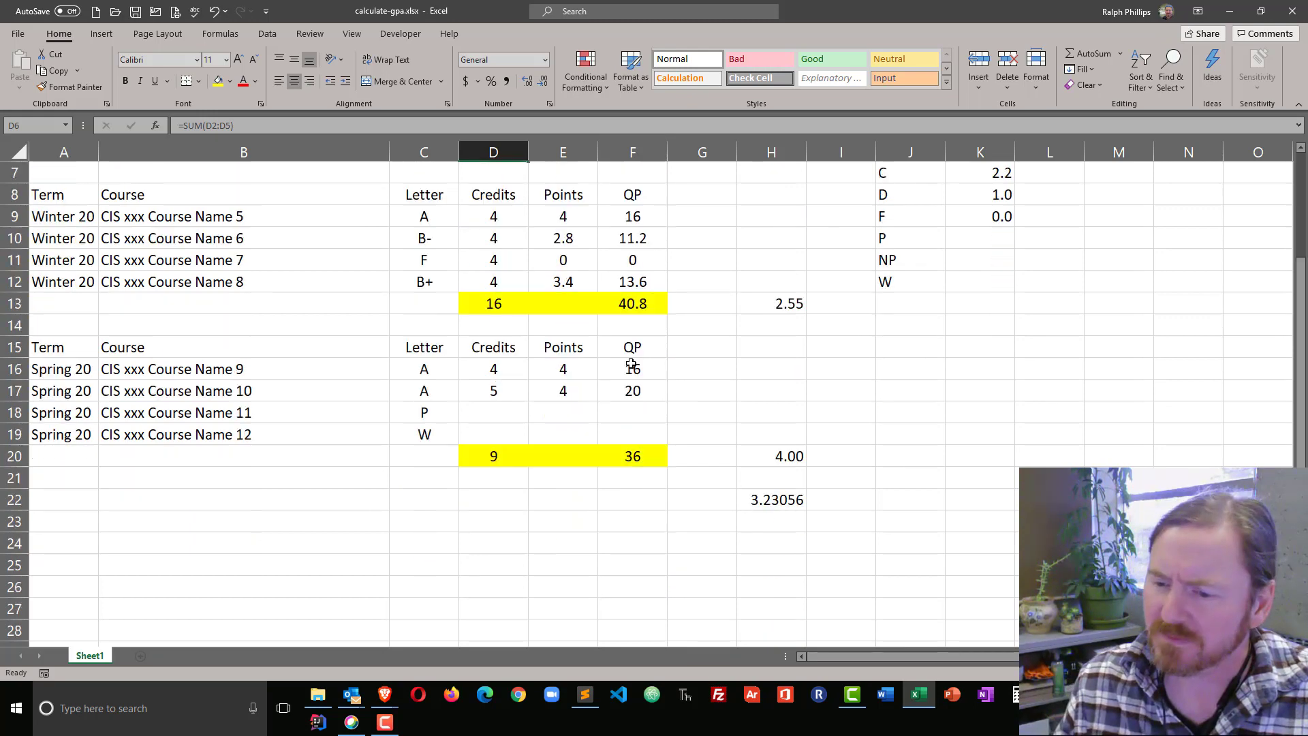
left_click(760, 435)
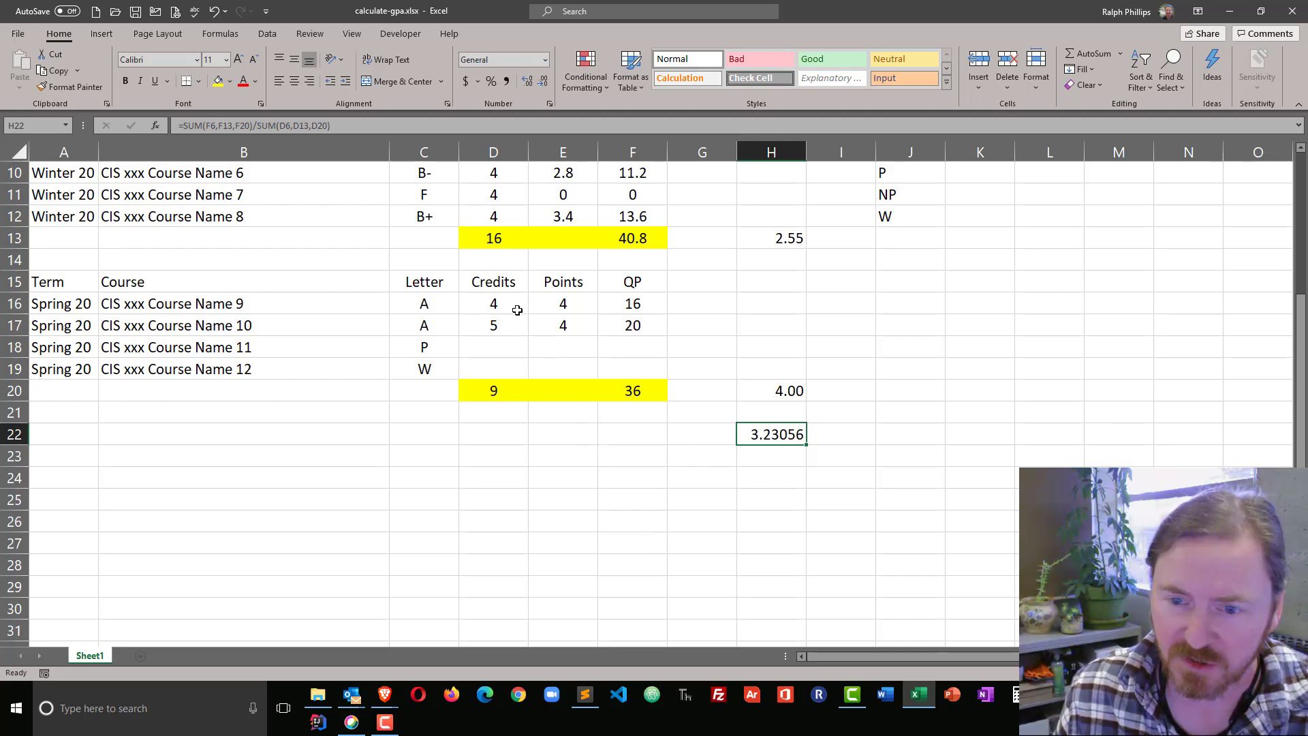
scroll(520, 378, "up", 3)
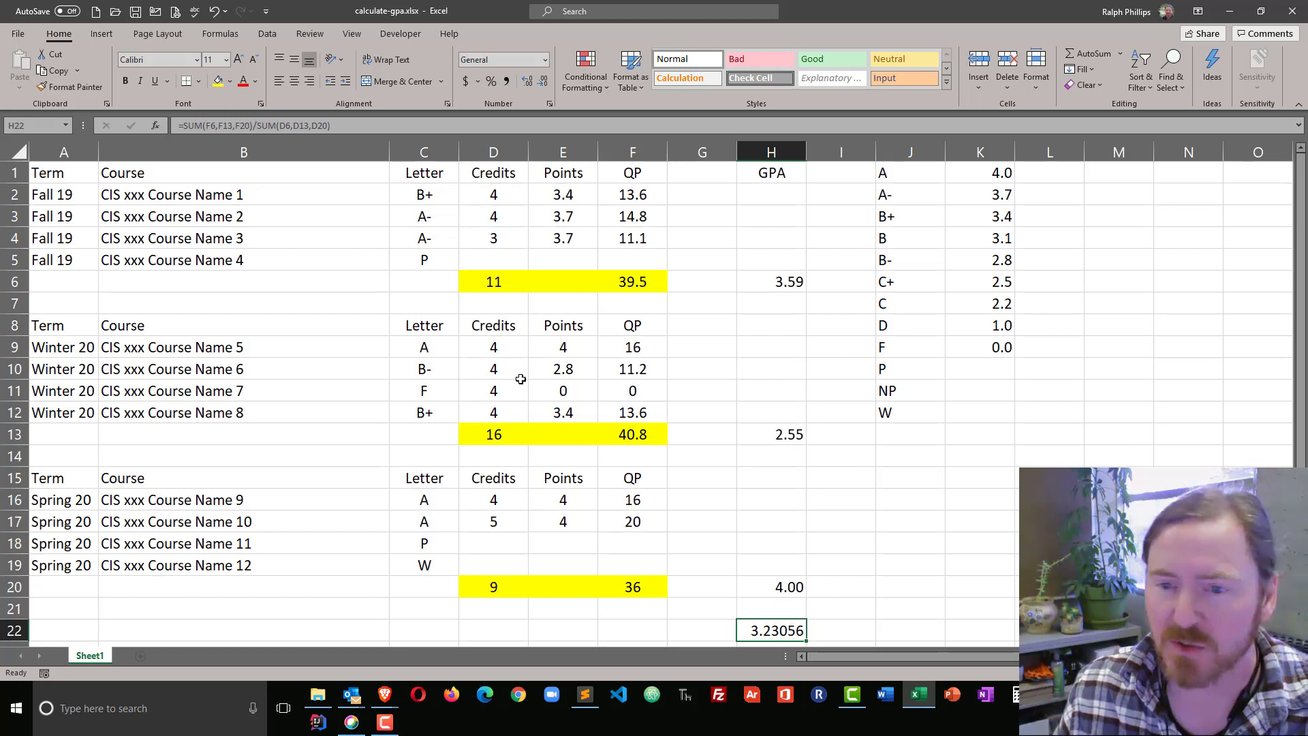
scroll(496, 374, "down", 1)
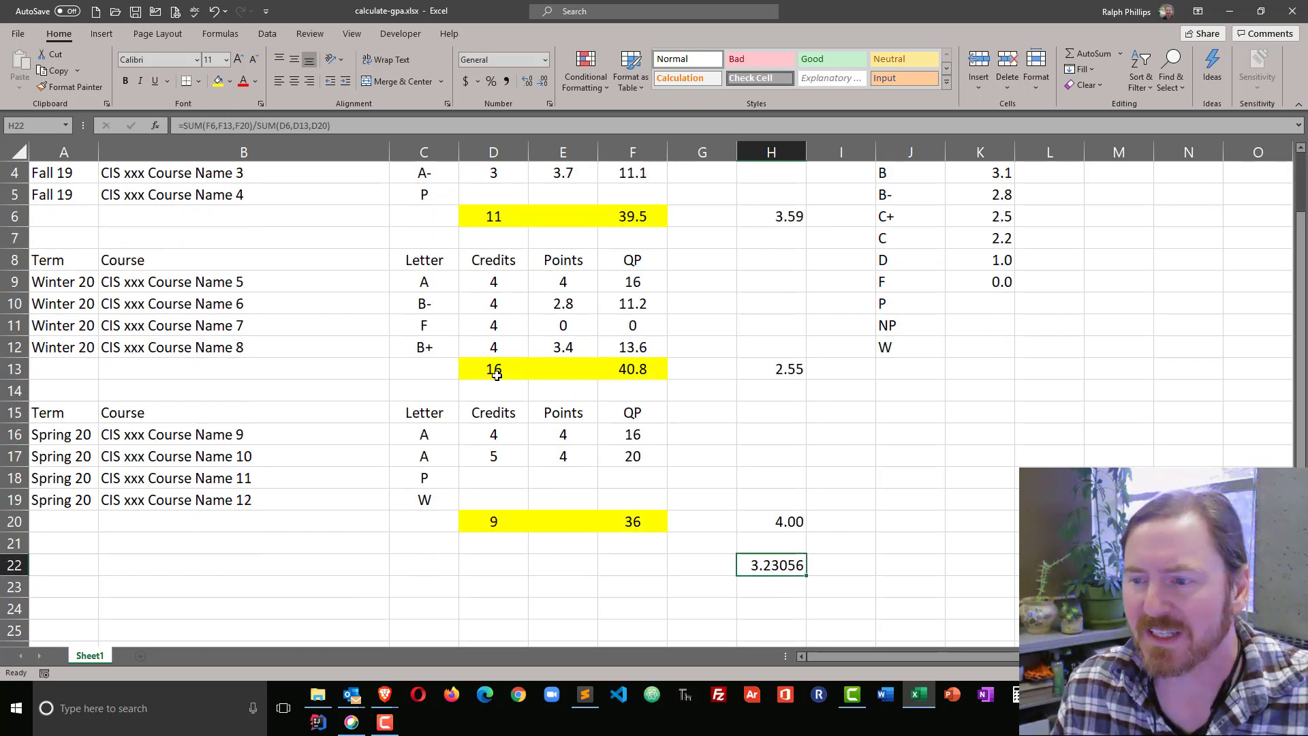